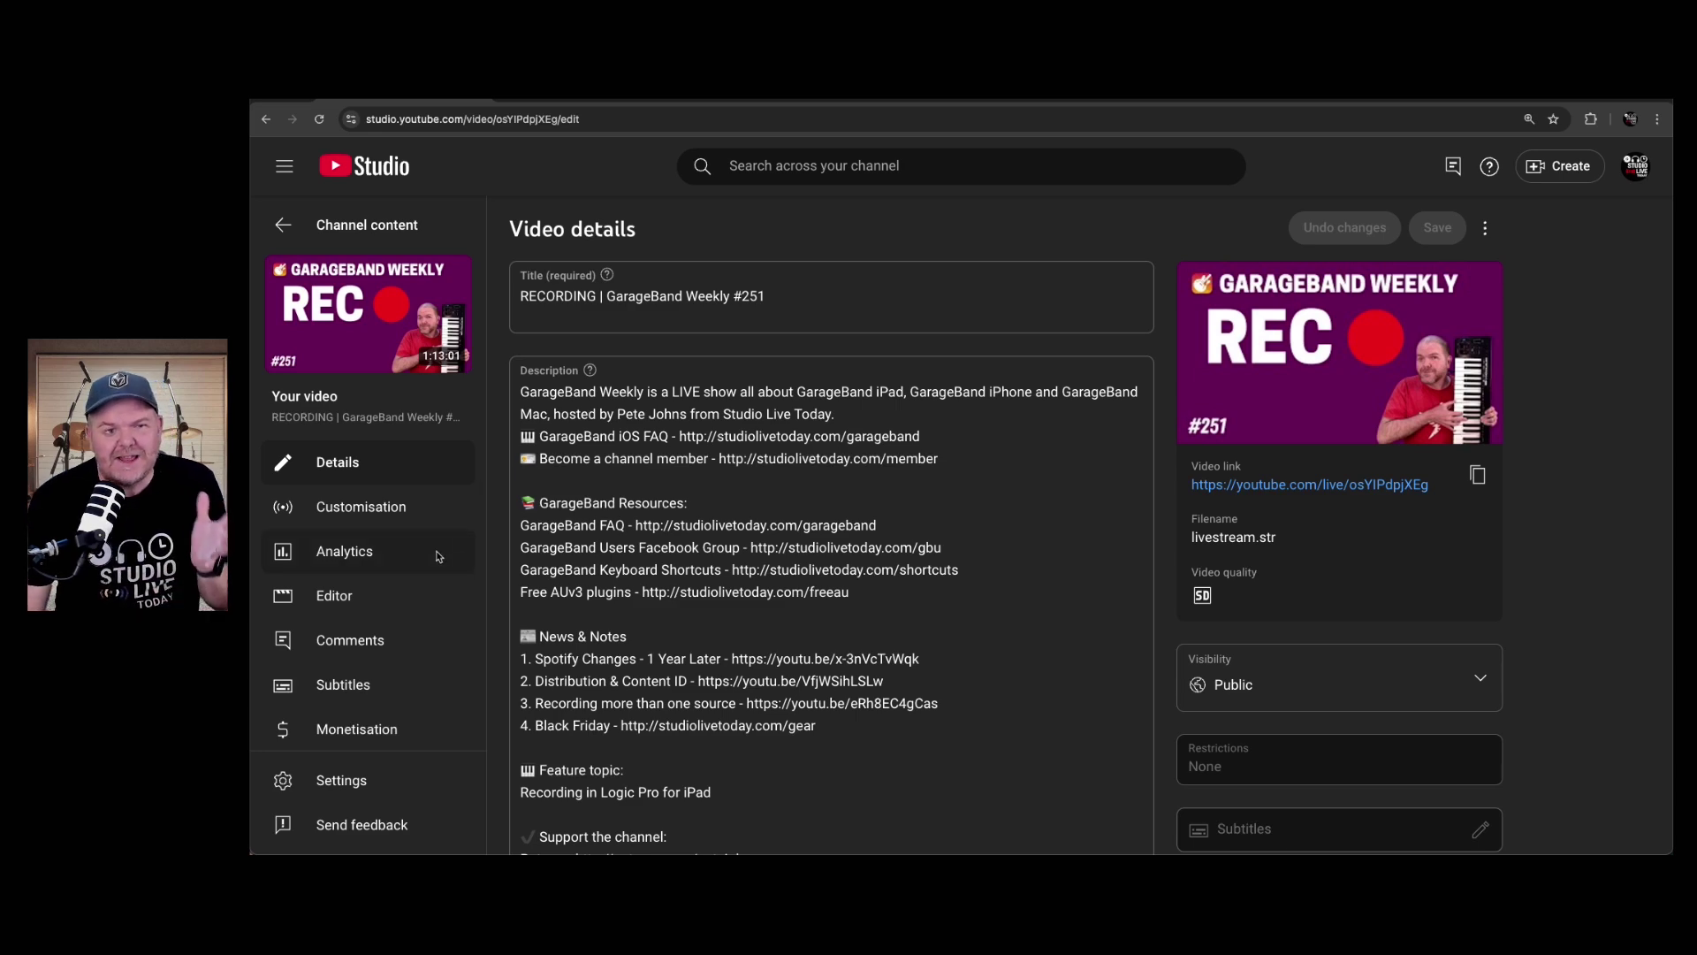
Step: Open the replay's Trim and cut editor and trim its start to about 0:04:36
{"action": "left_click", "coordinate": [403, 598]}
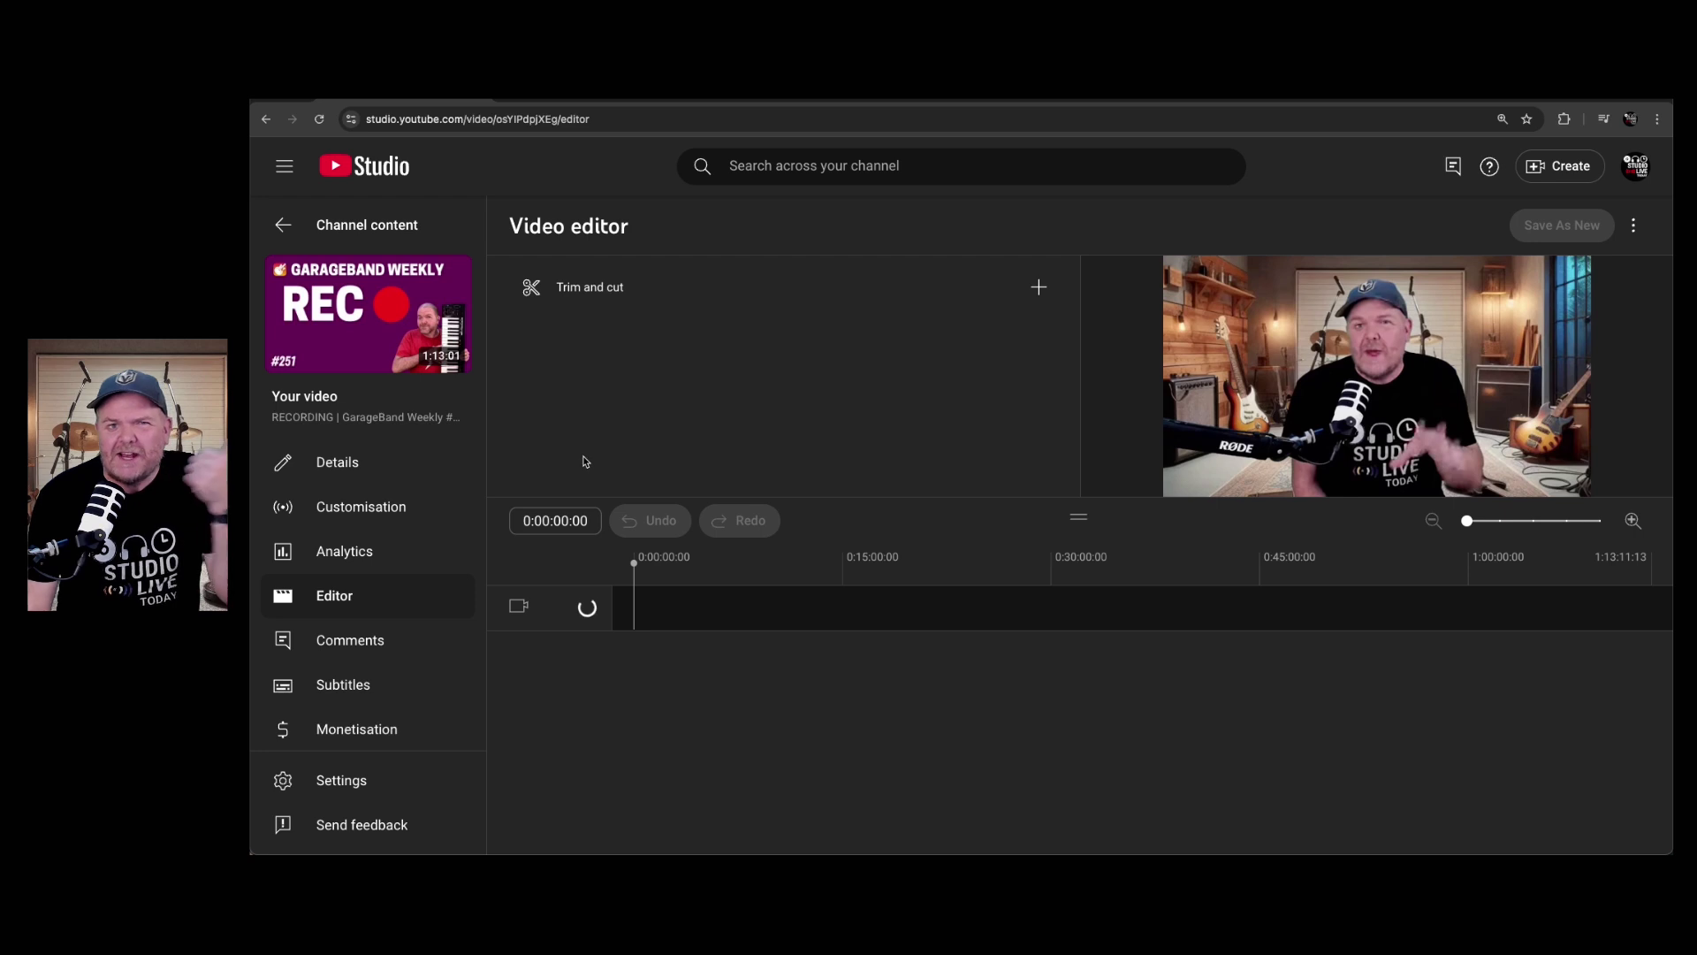
{"action": "left_click", "coordinate": [739, 283]}
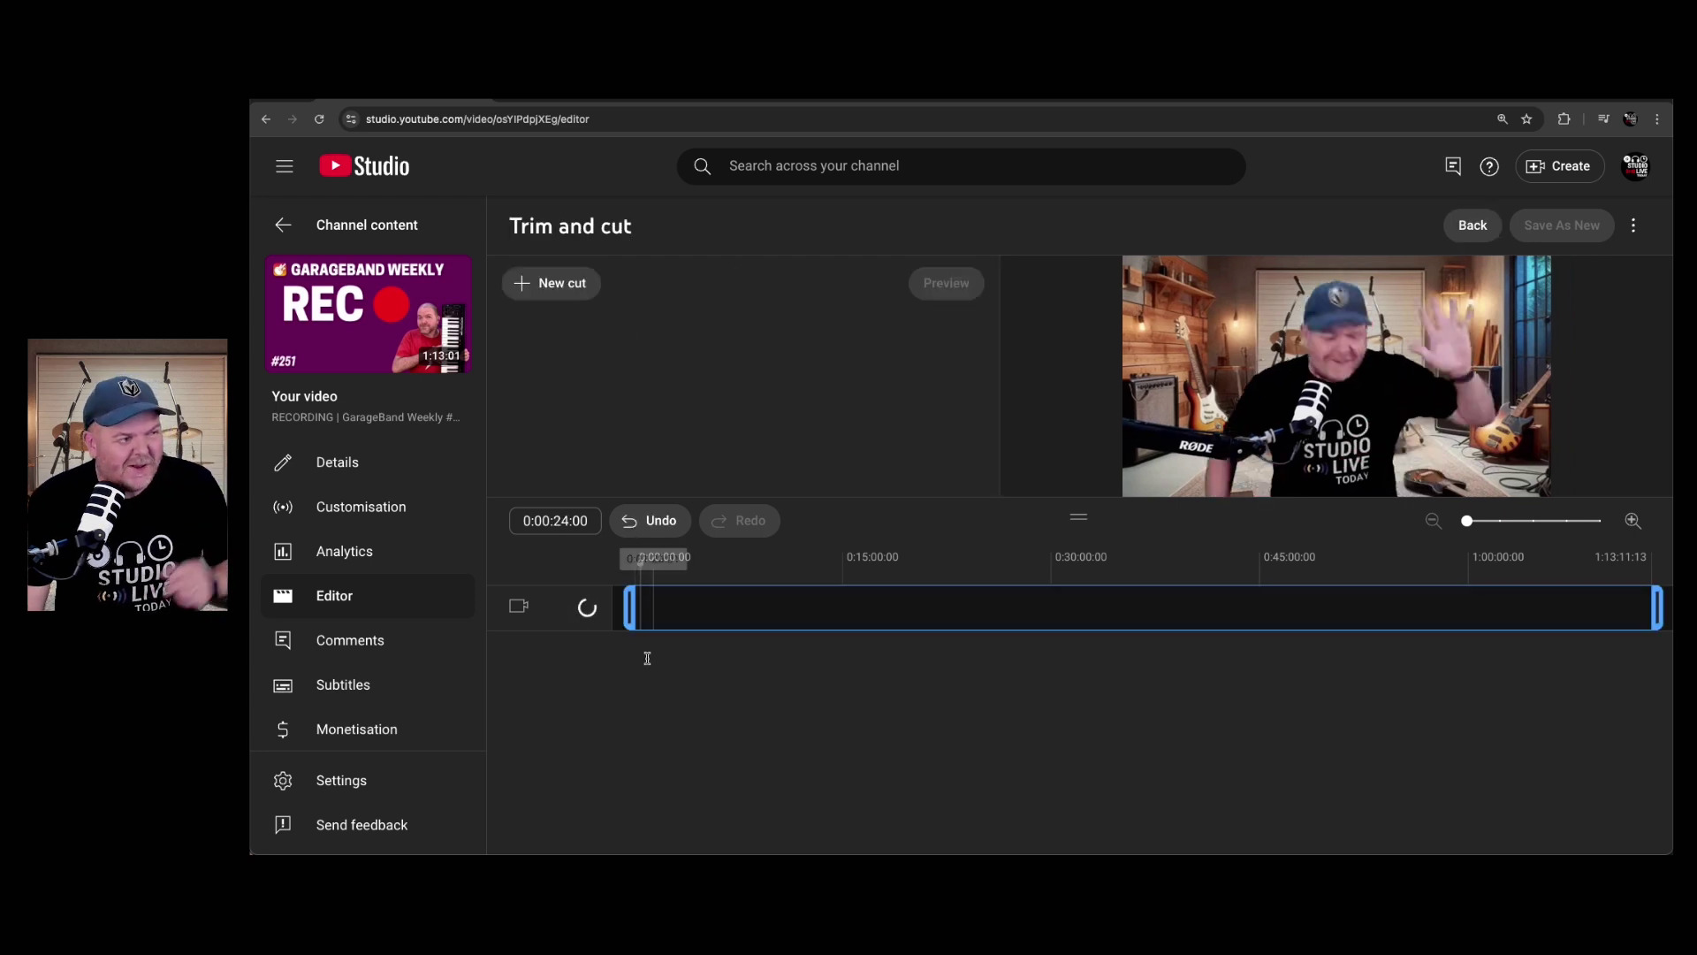
{"action": "left_click_drag", "start_coordinate": [628, 617], "coordinate": [694, 610]}
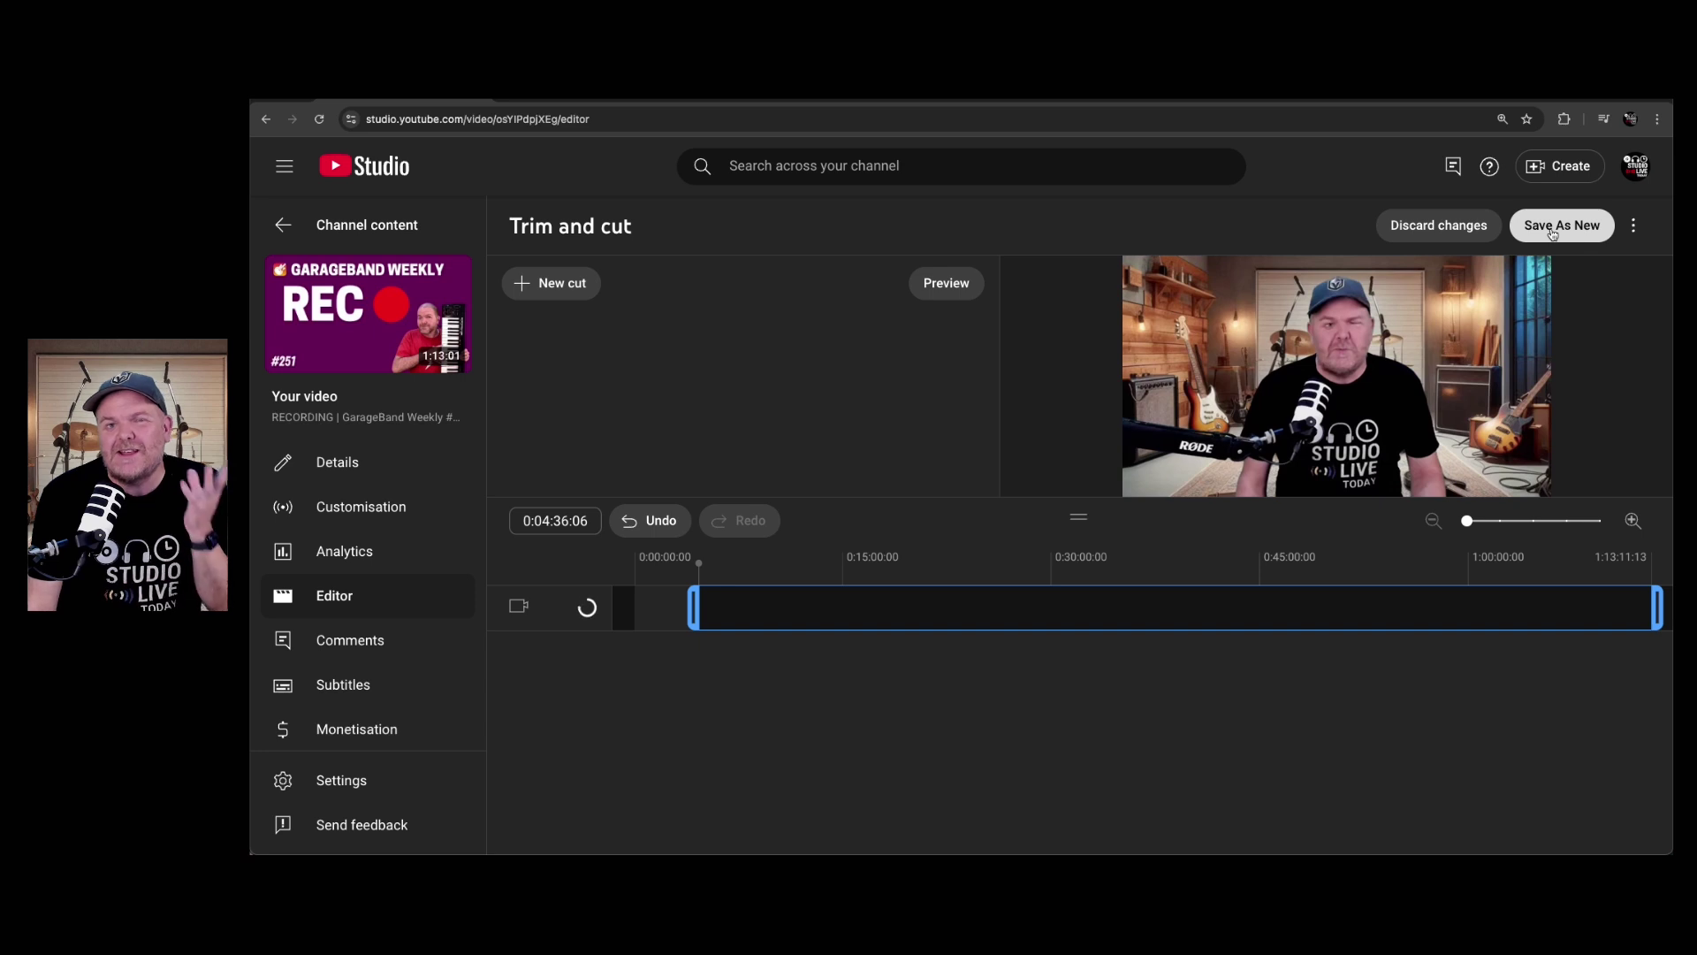
Step: Look at the editor's extra options, close them, and reopen the video editor
{"action": "left_click", "coordinate": [1641, 230]}
{"action": "left_click", "coordinate": [1210, 229]}
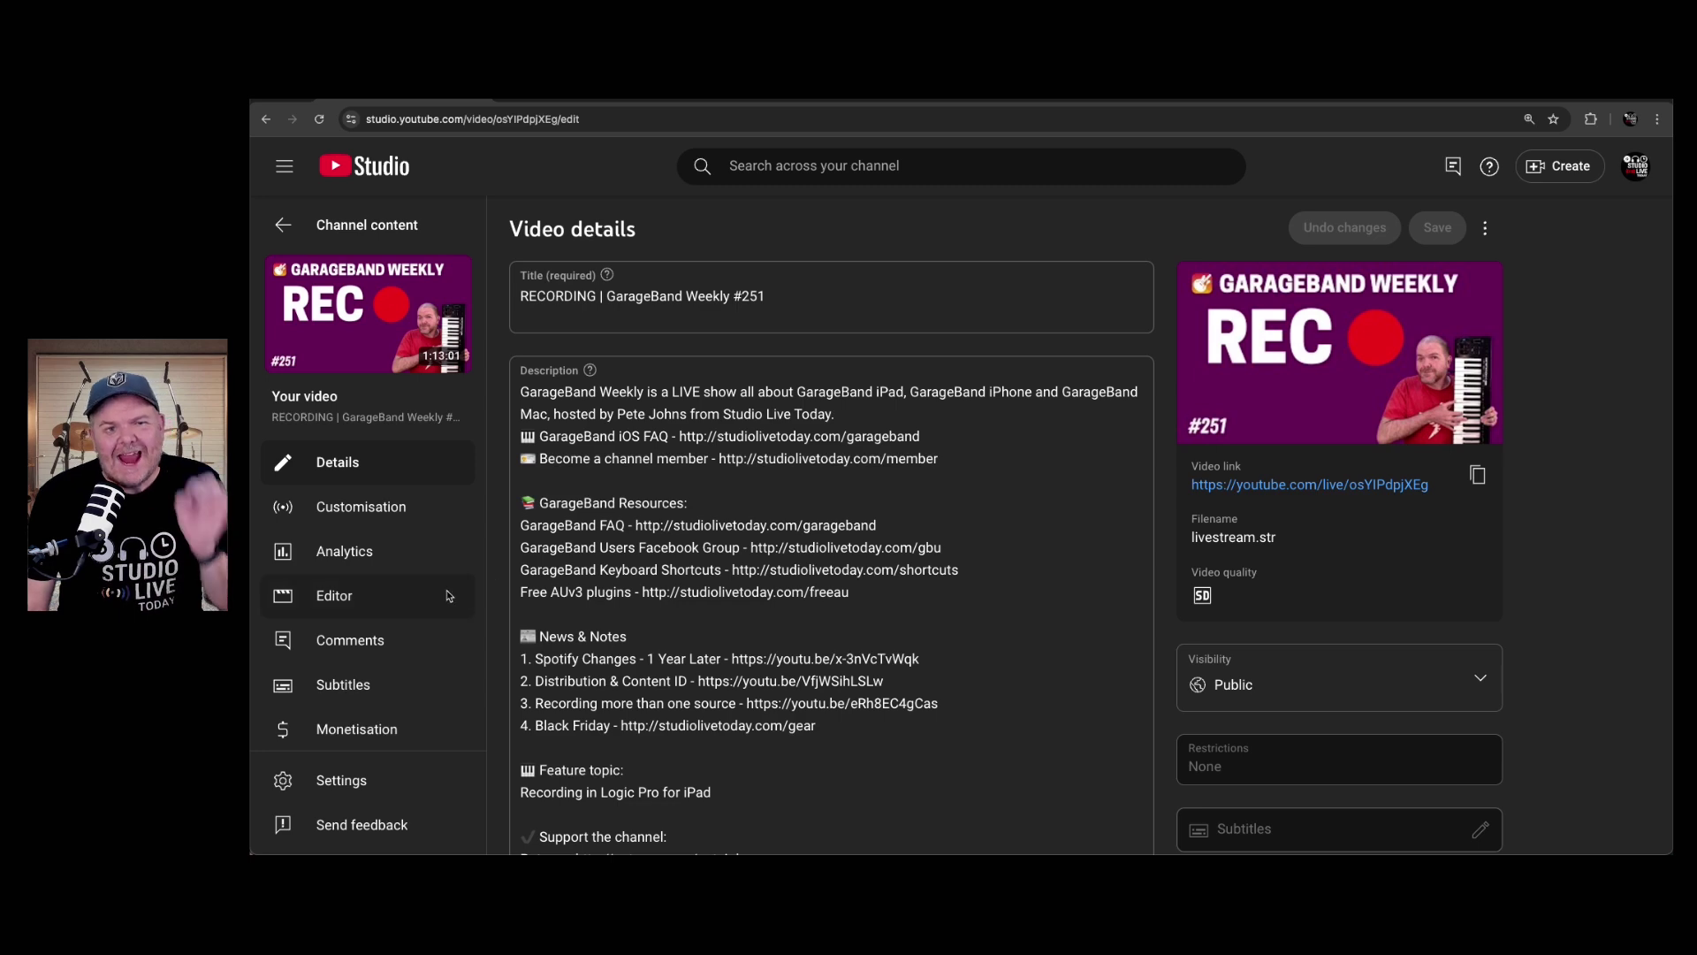
{"action": "left_click", "coordinate": [429, 596]}
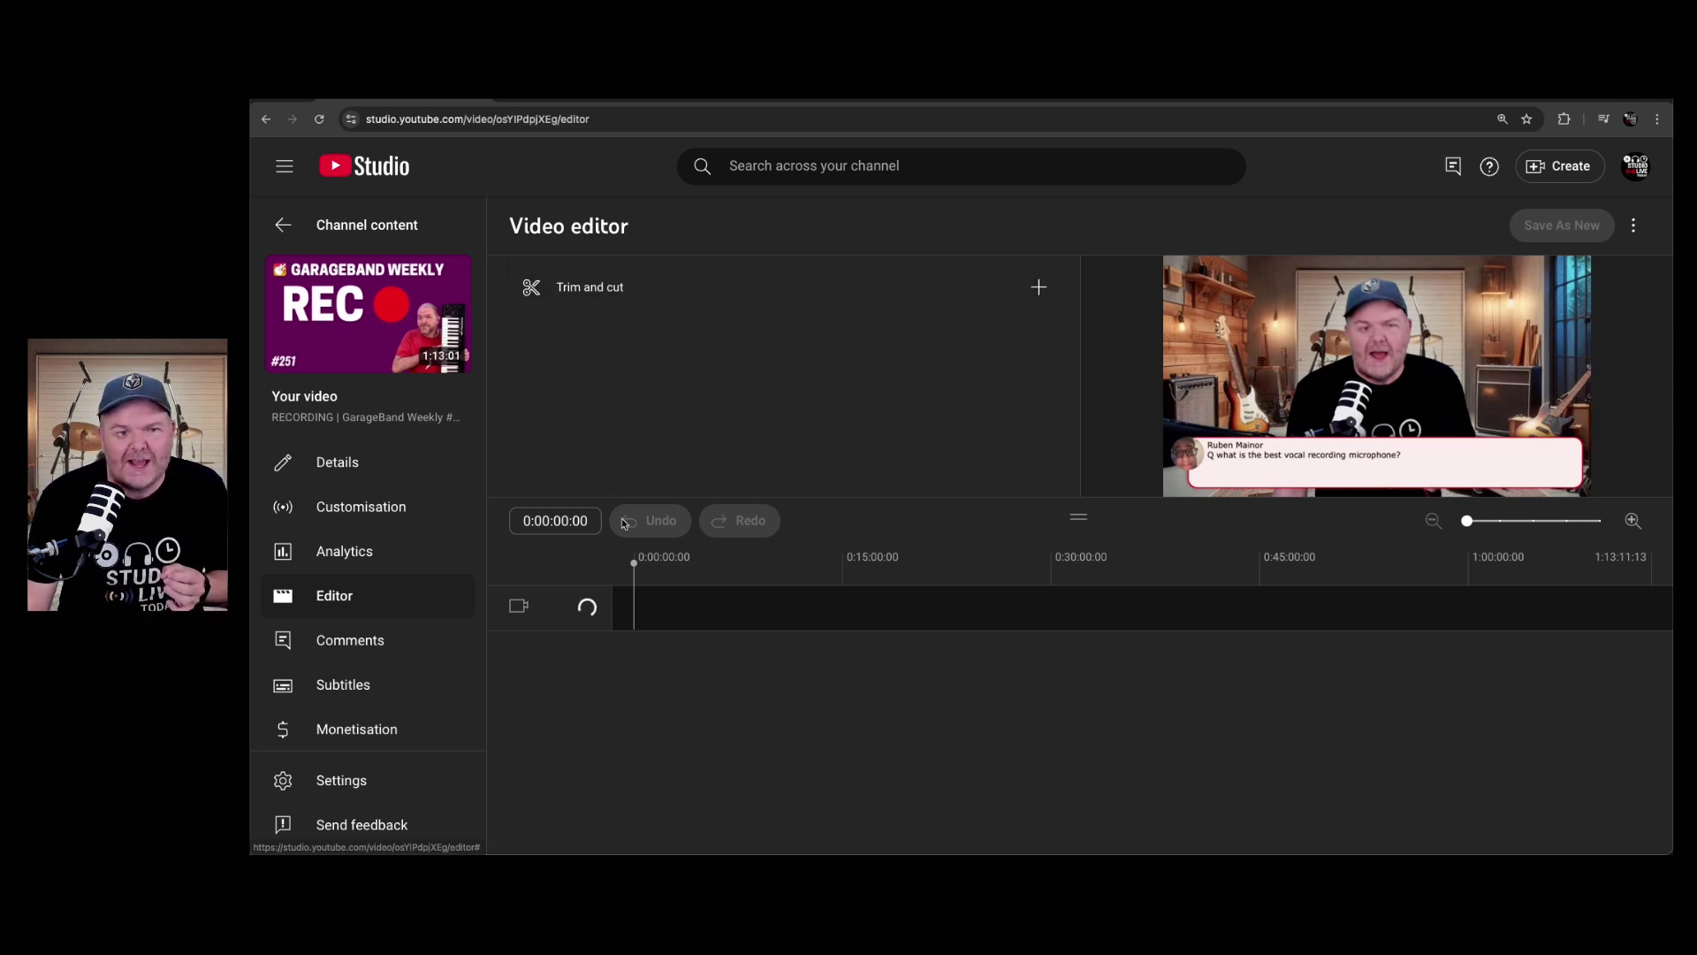
Step: Trim the replay's start to about 0:04:28, then head for the Details page
{"action": "left_click", "coordinate": [1036, 288]}
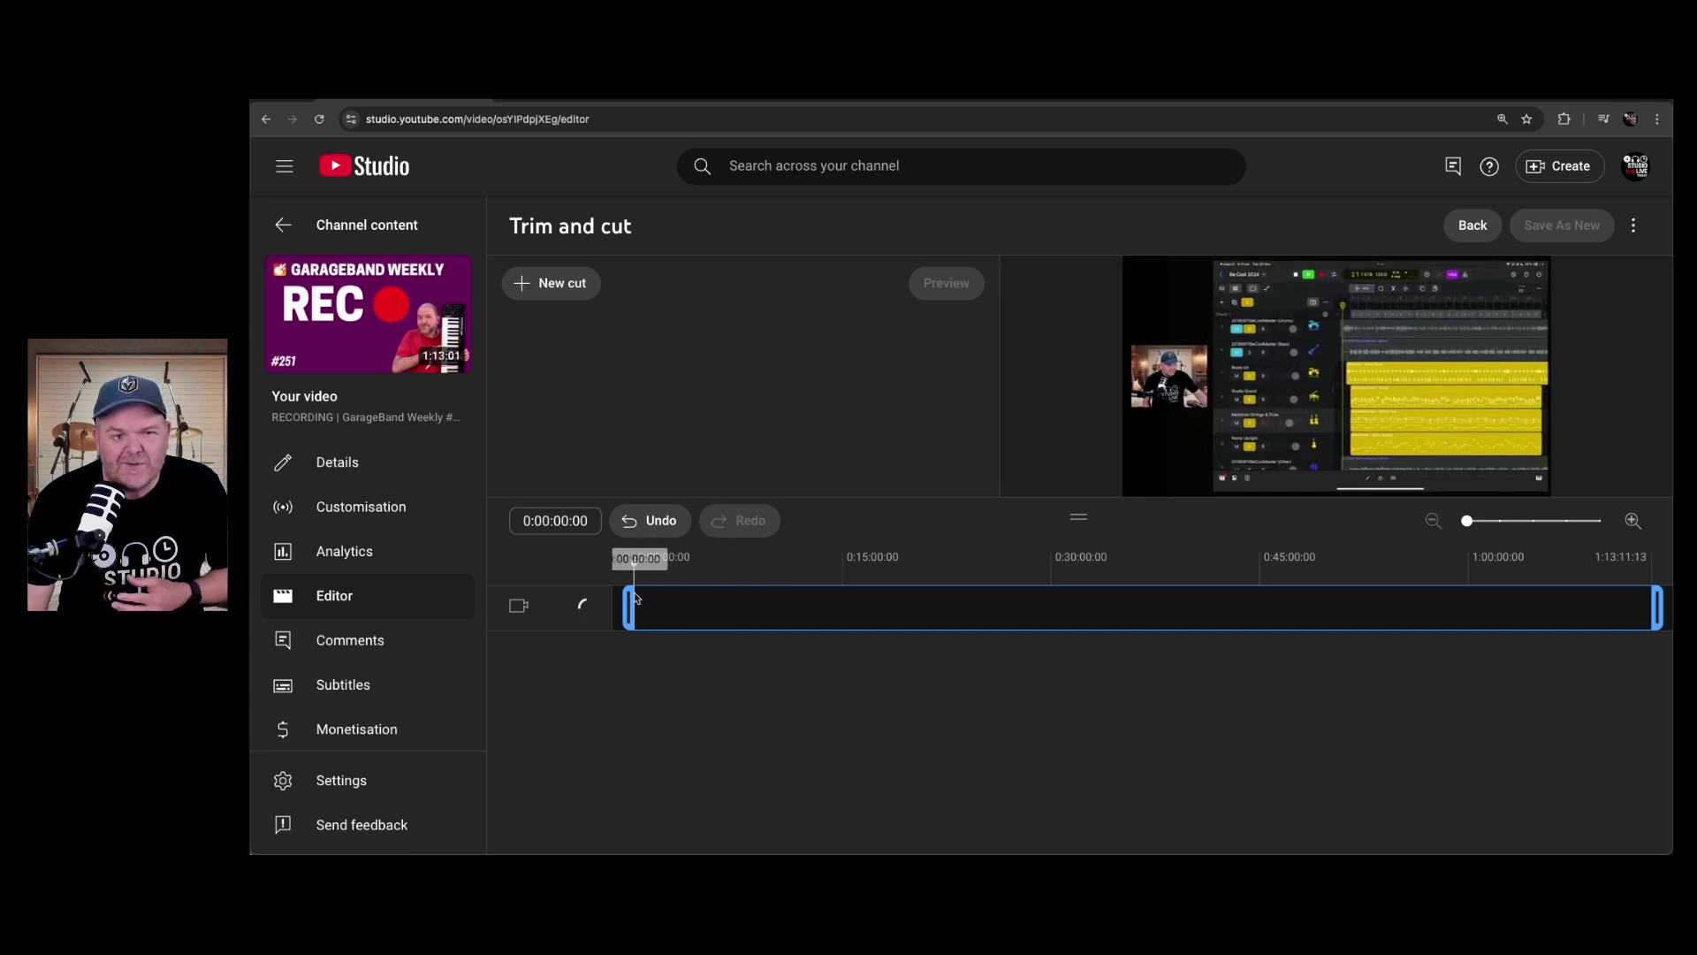
{"action": "left_click_drag", "start_coordinate": [629, 601], "coordinate": [690, 601]}
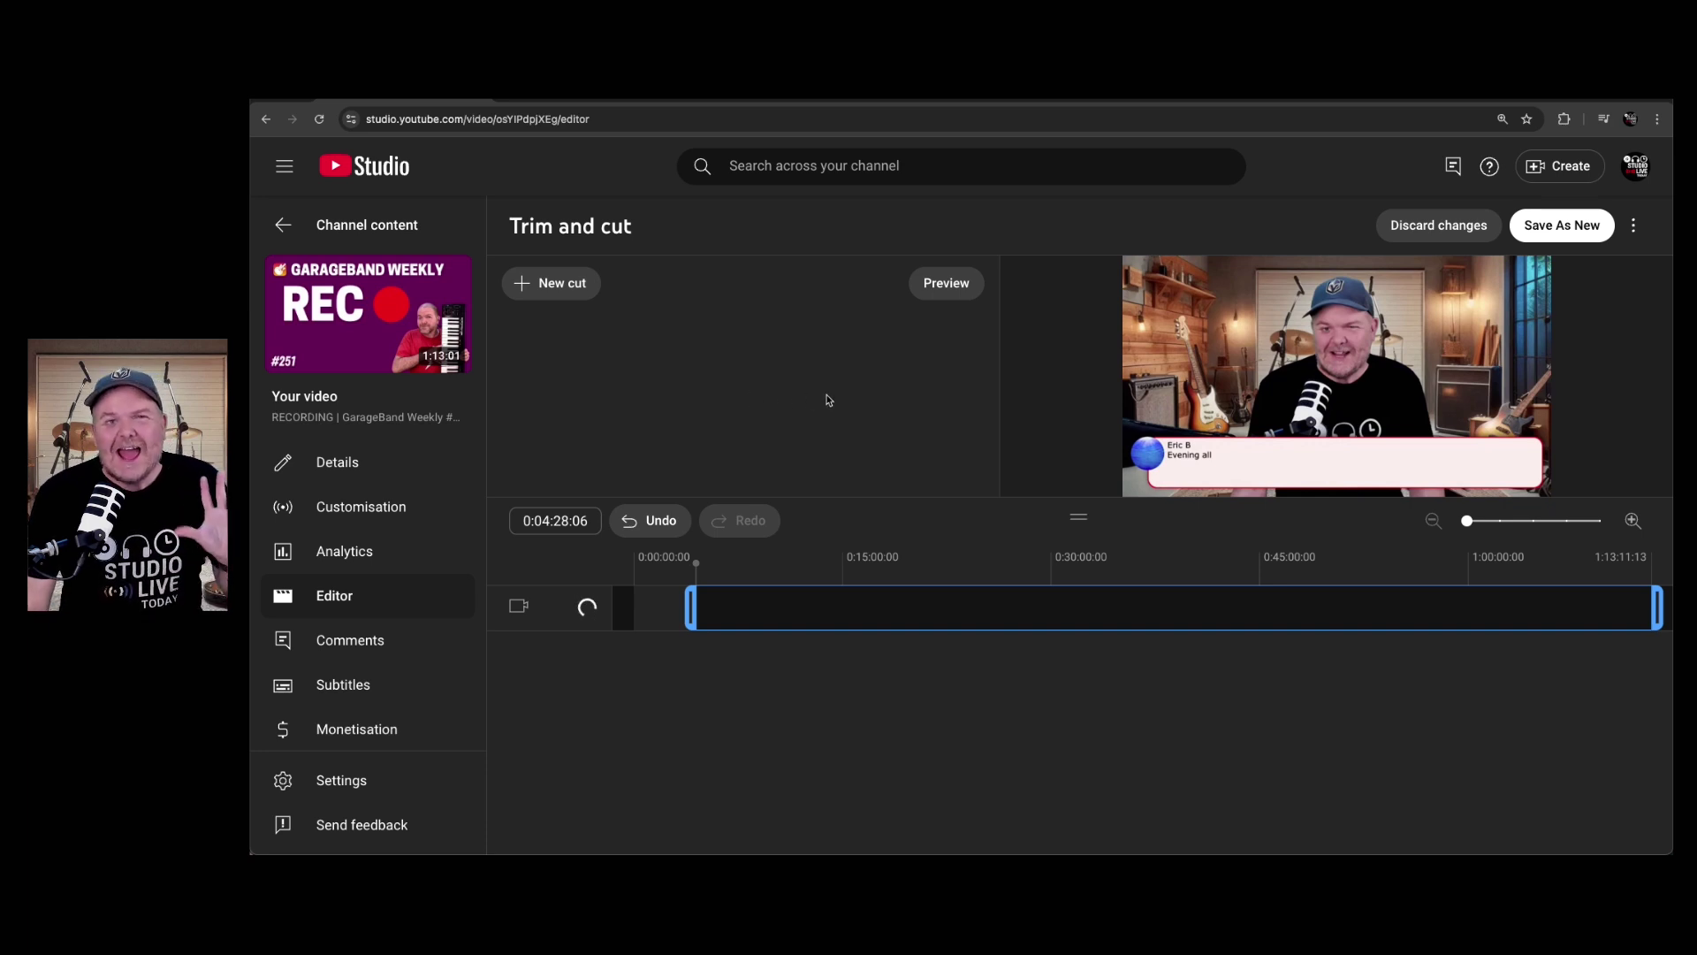
{"action": "left_click", "coordinate": [371, 459]}
Step: Discard the unsaved trim and end up on GarageBand Weekly #251's details page
{"action": "left_click", "coordinate": [1084, 205]}
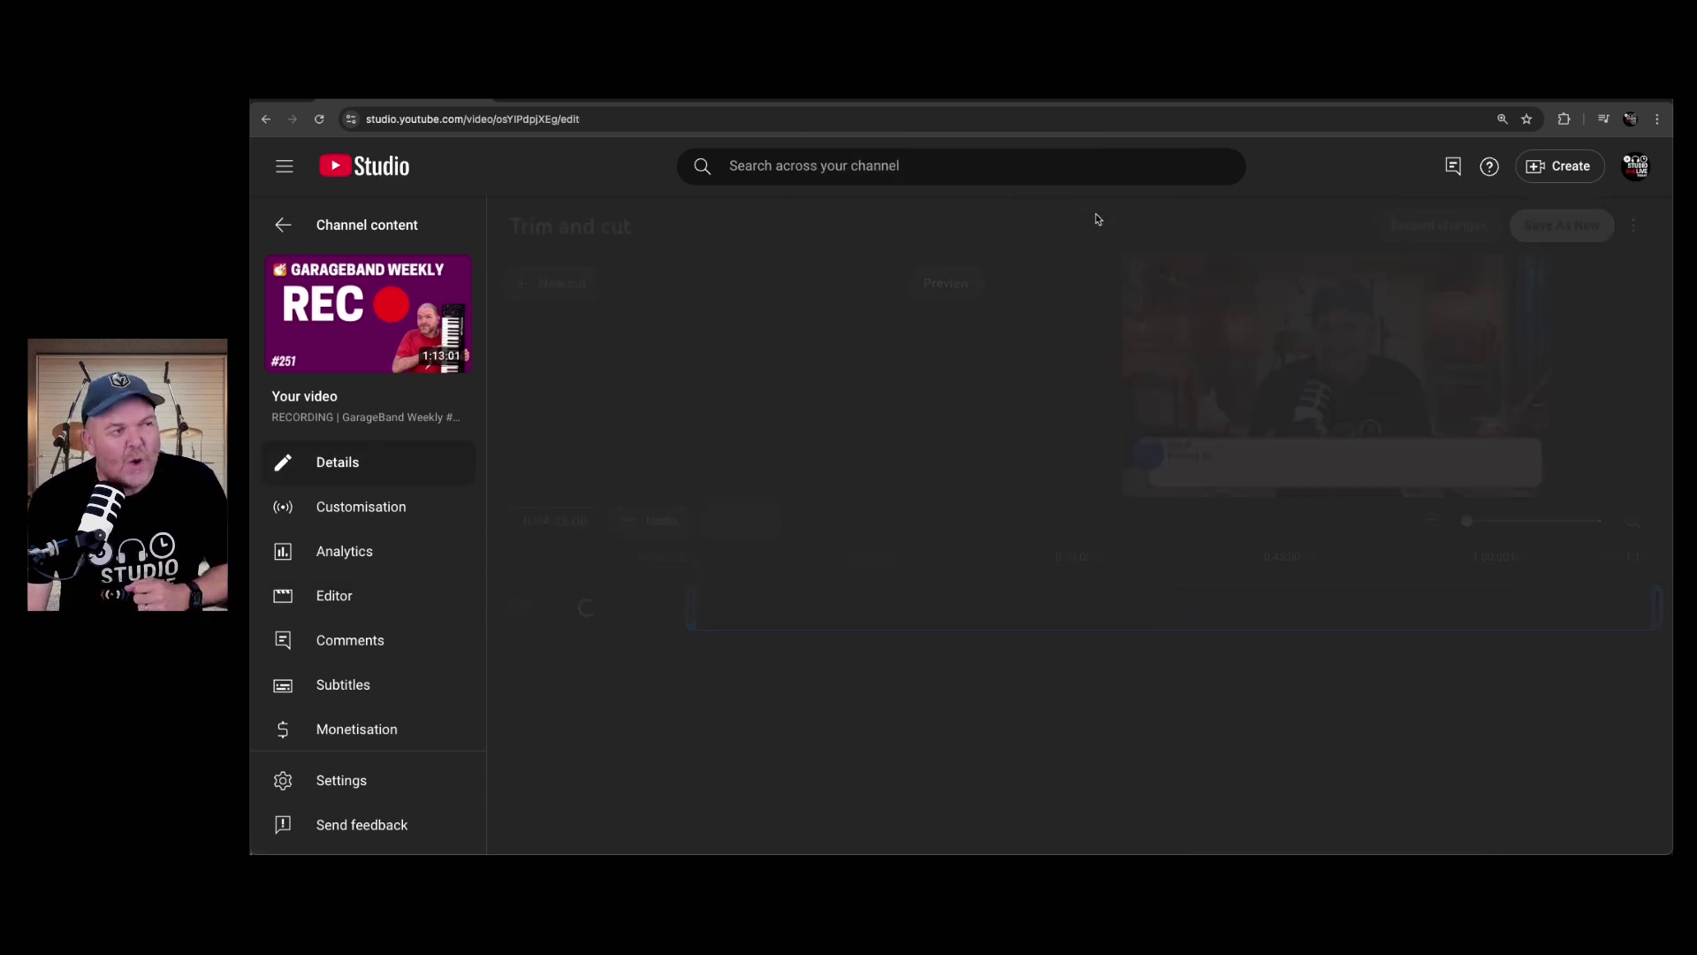
{"action": "left_click", "coordinate": [391, 590]}
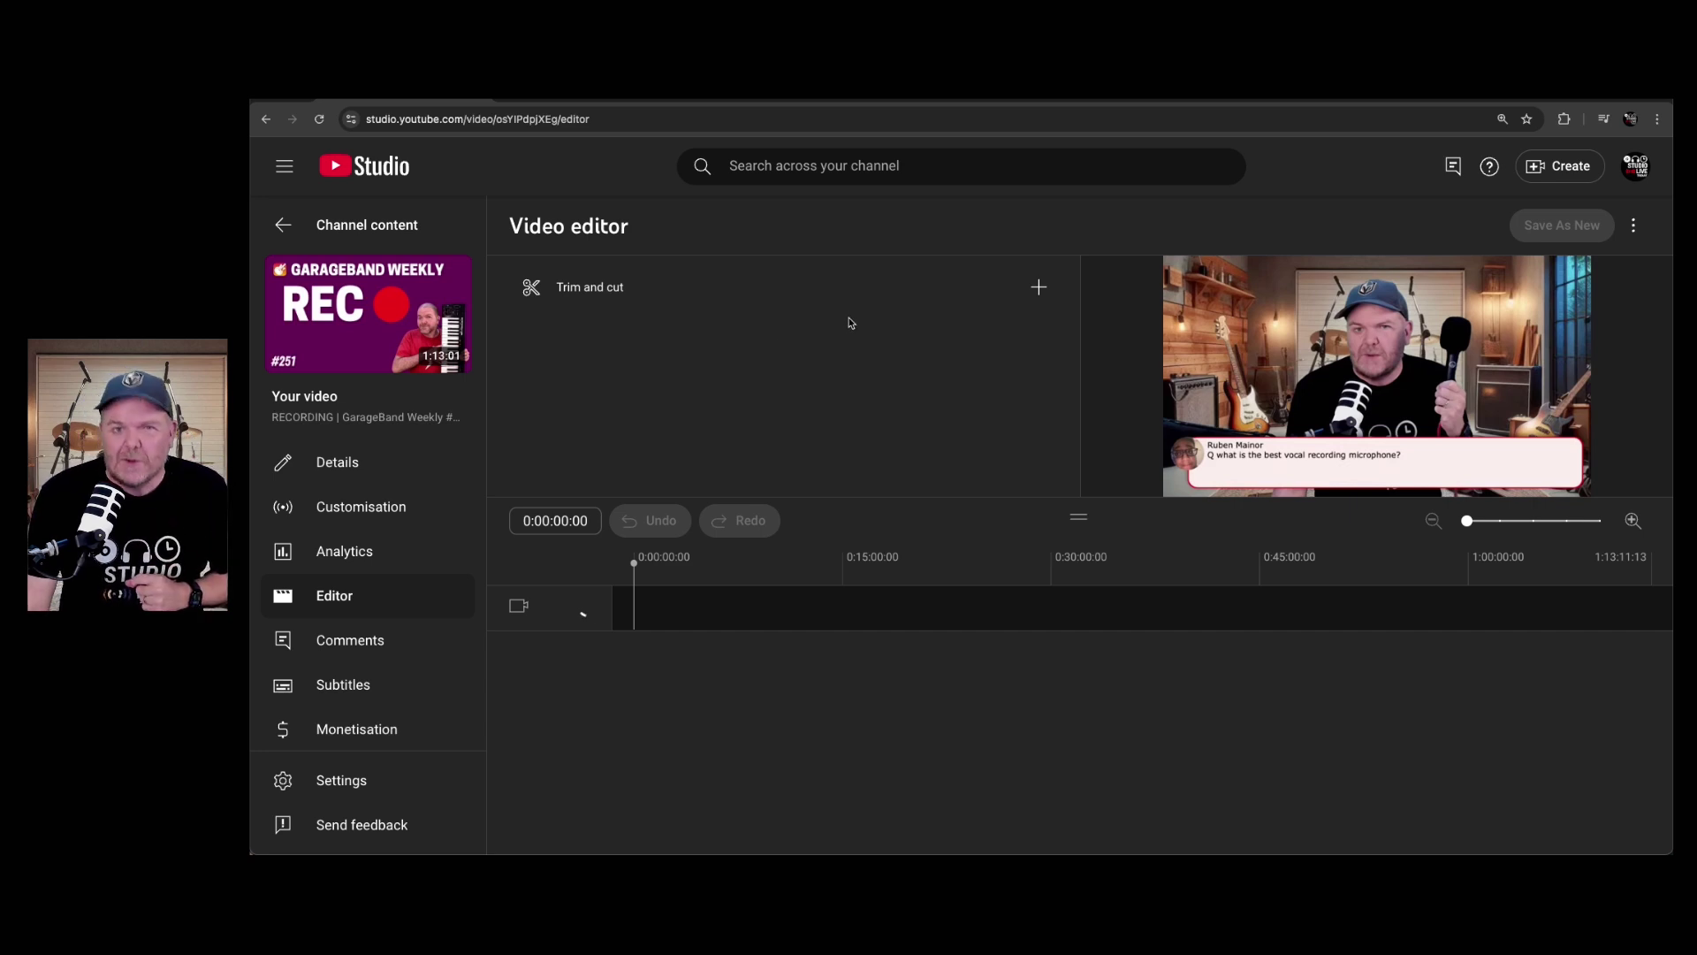
{"action": "left_click", "coordinate": [376, 472]}
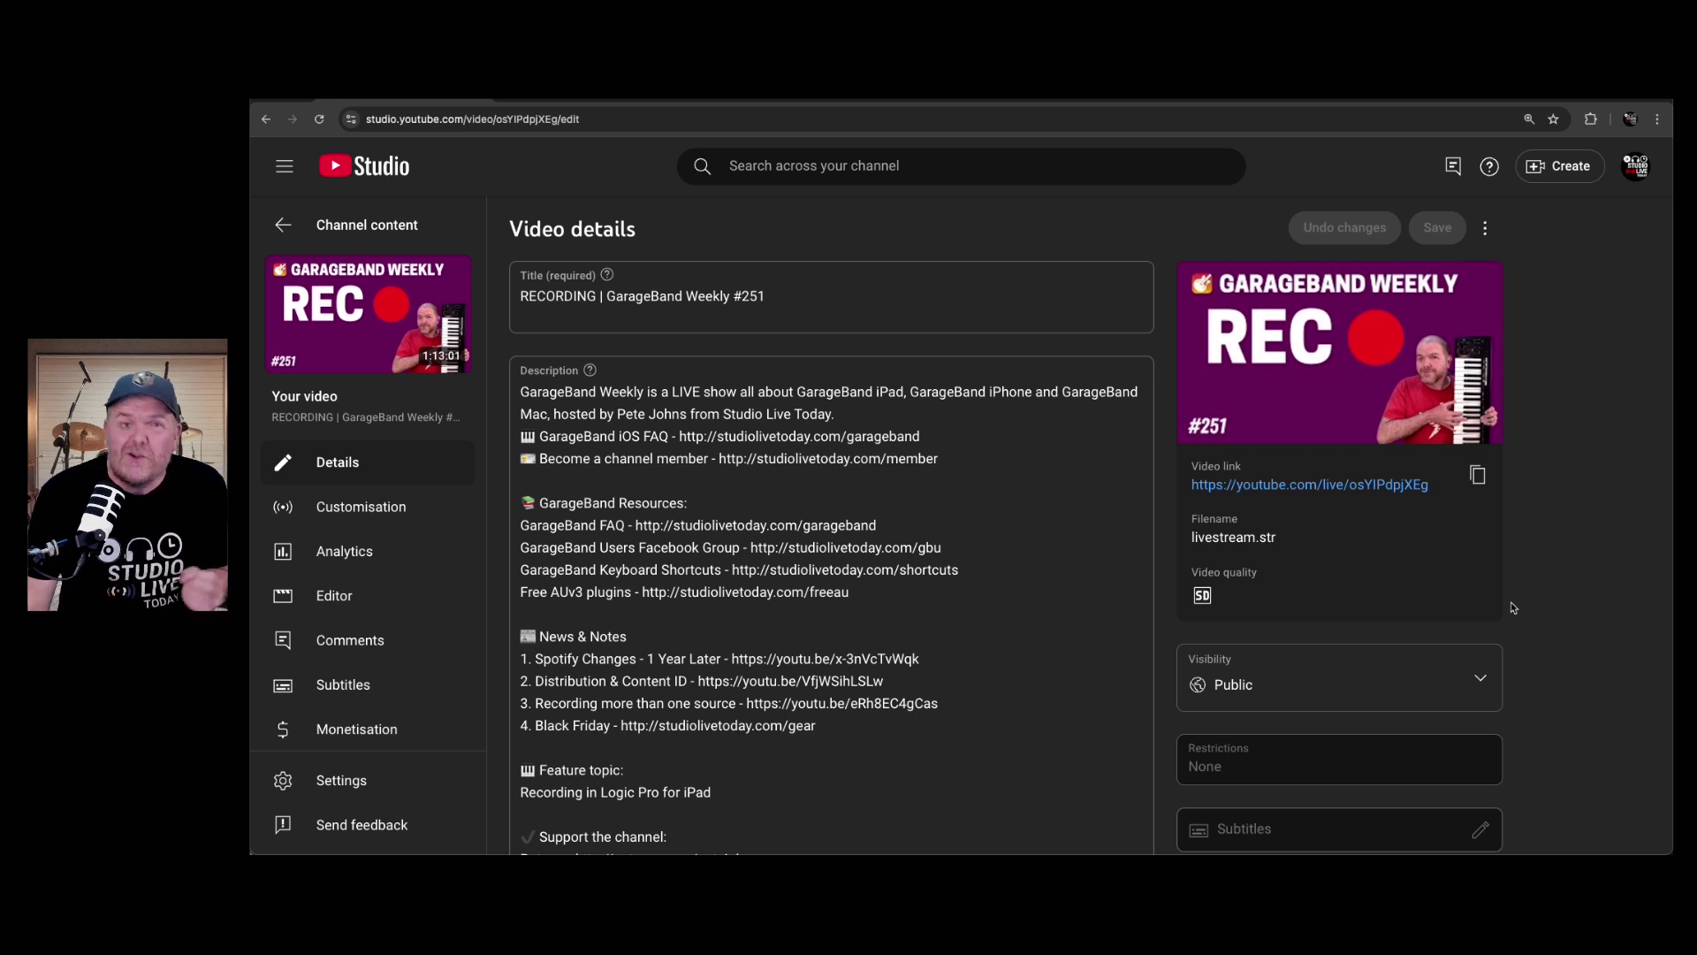
Step: Check the Visibility options and leave the video set to Public
{"action": "left_click", "coordinate": [1410, 686]}
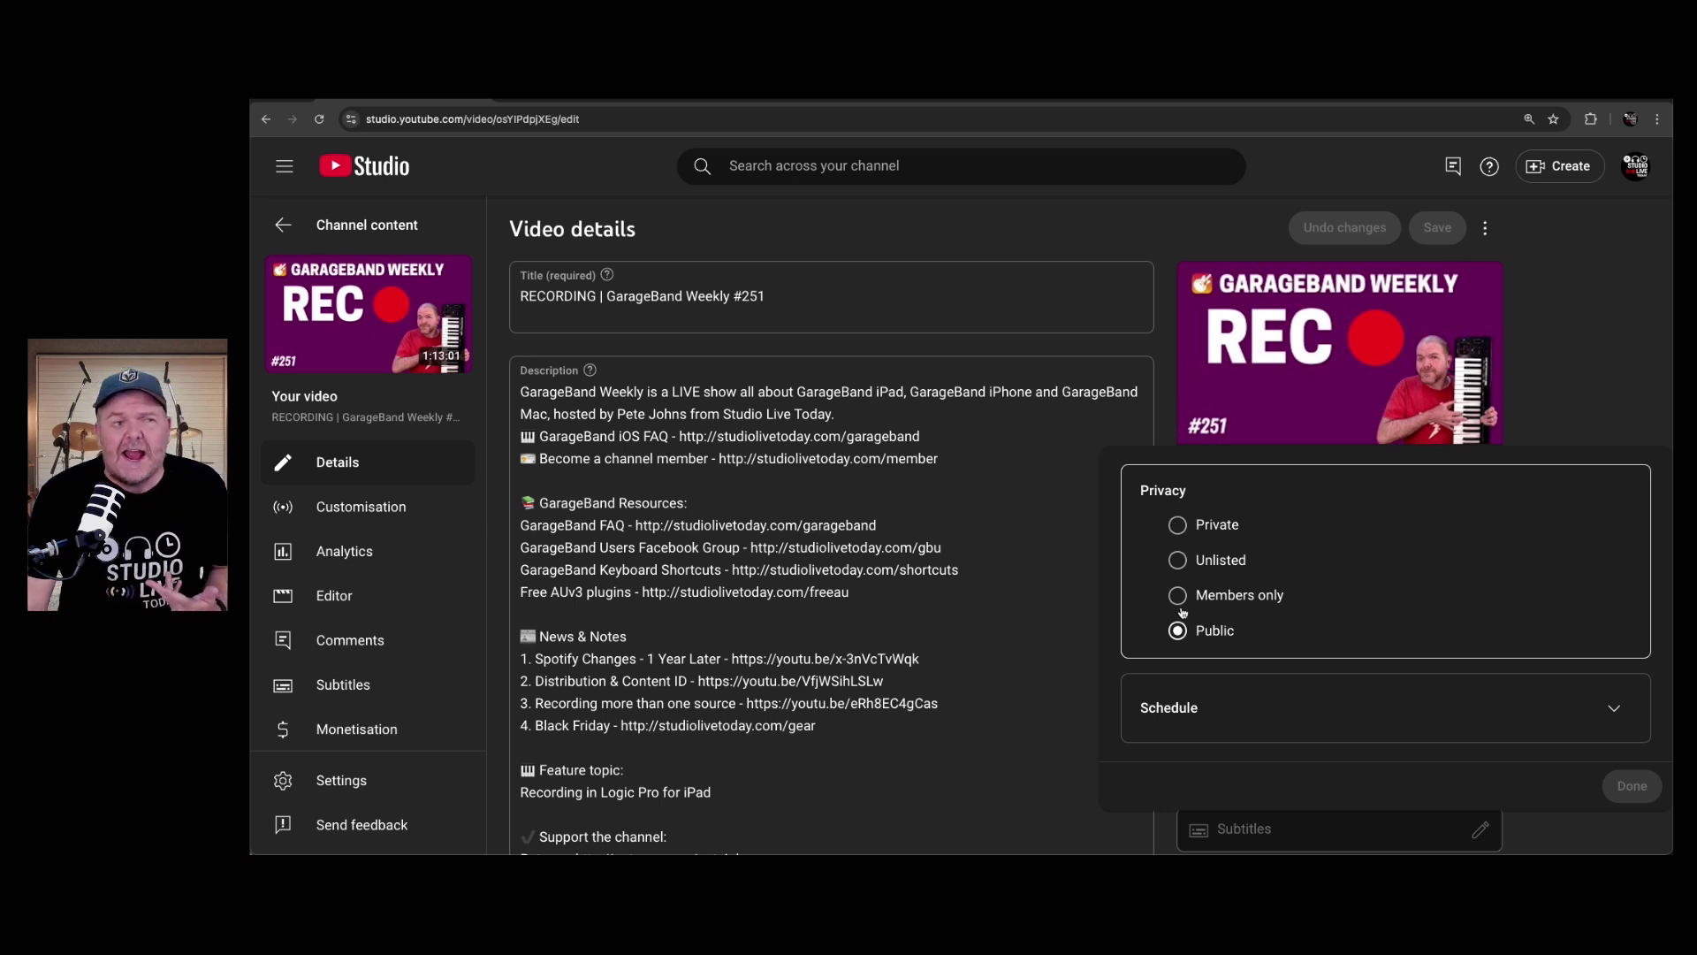
{"action": "left_click", "coordinate": [1524, 399]}
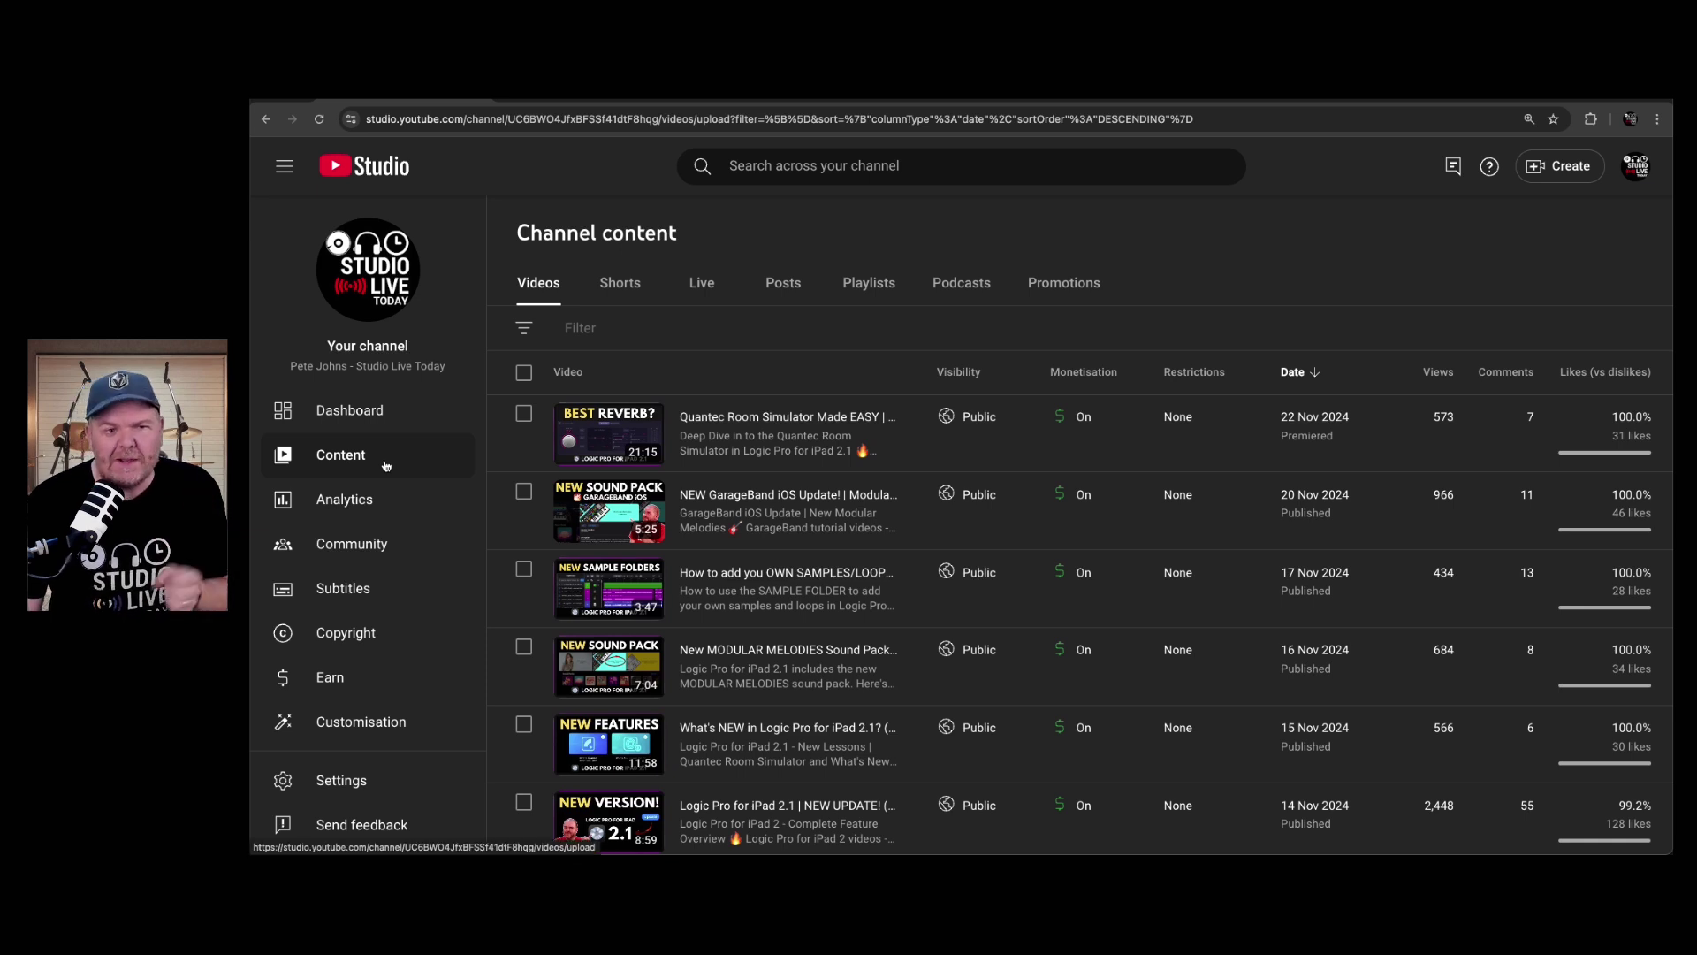
Step: From the Live tab, open the GarageBand Weekly #251 replay's details and then its editor
{"action": "left_click", "coordinate": [707, 296]}
{"action": "mouse_move", "coordinate": [704, 474]}
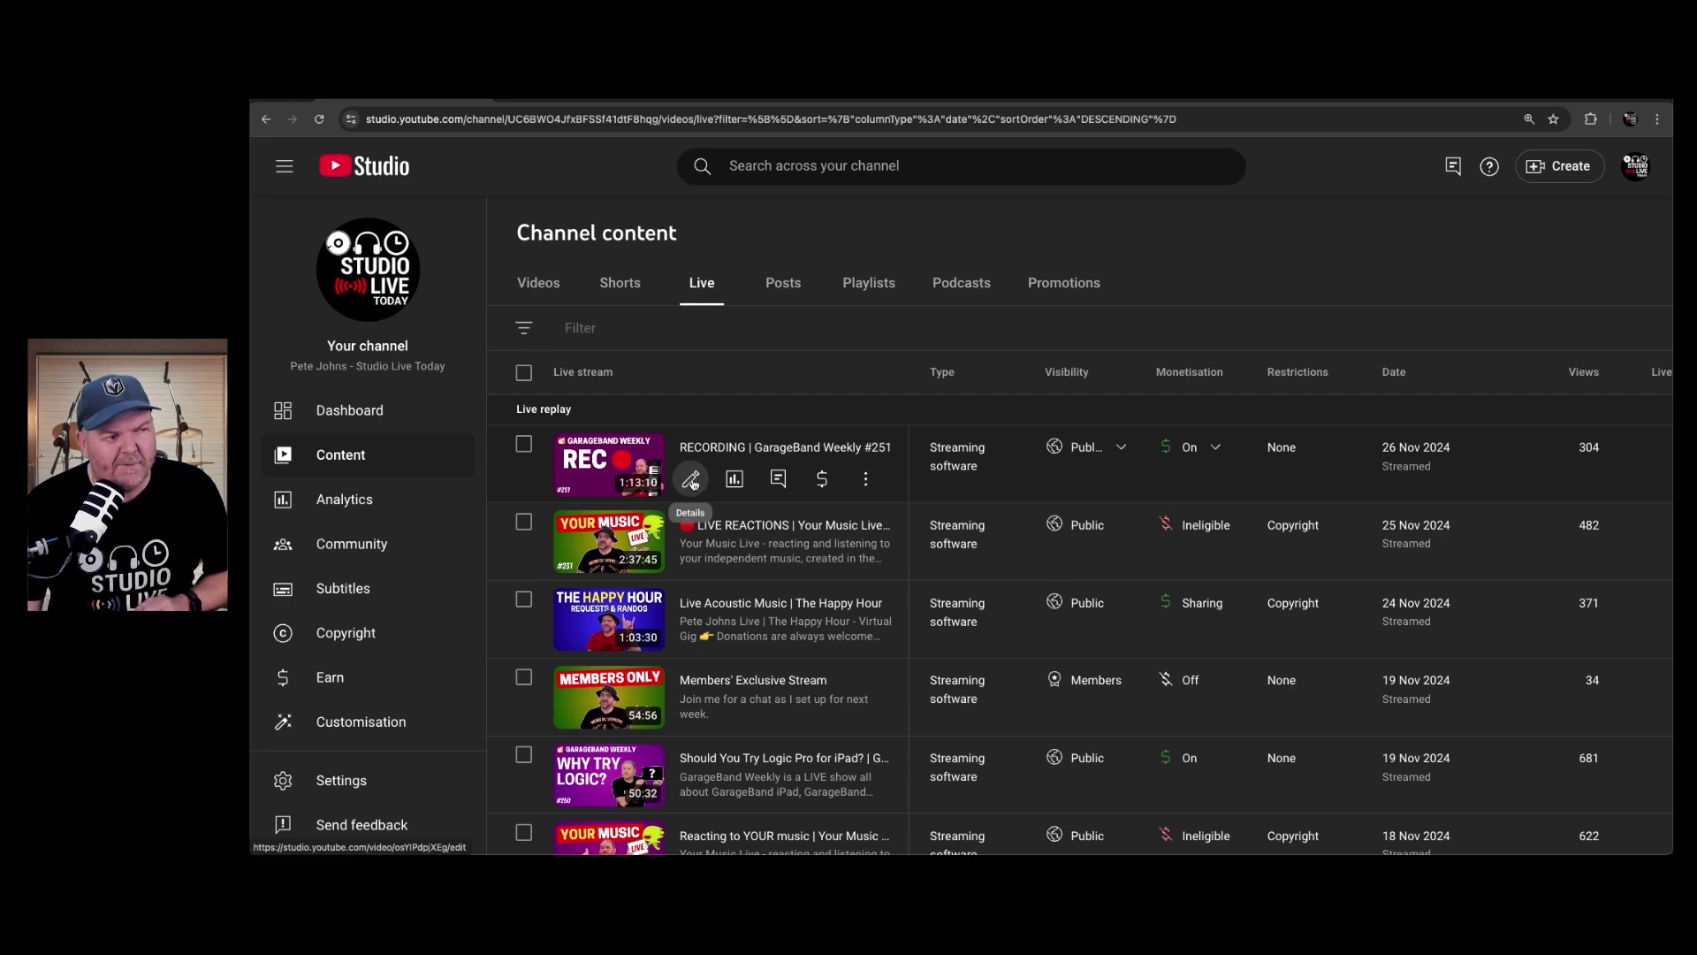
{"action": "left_click", "coordinate": [690, 479]}
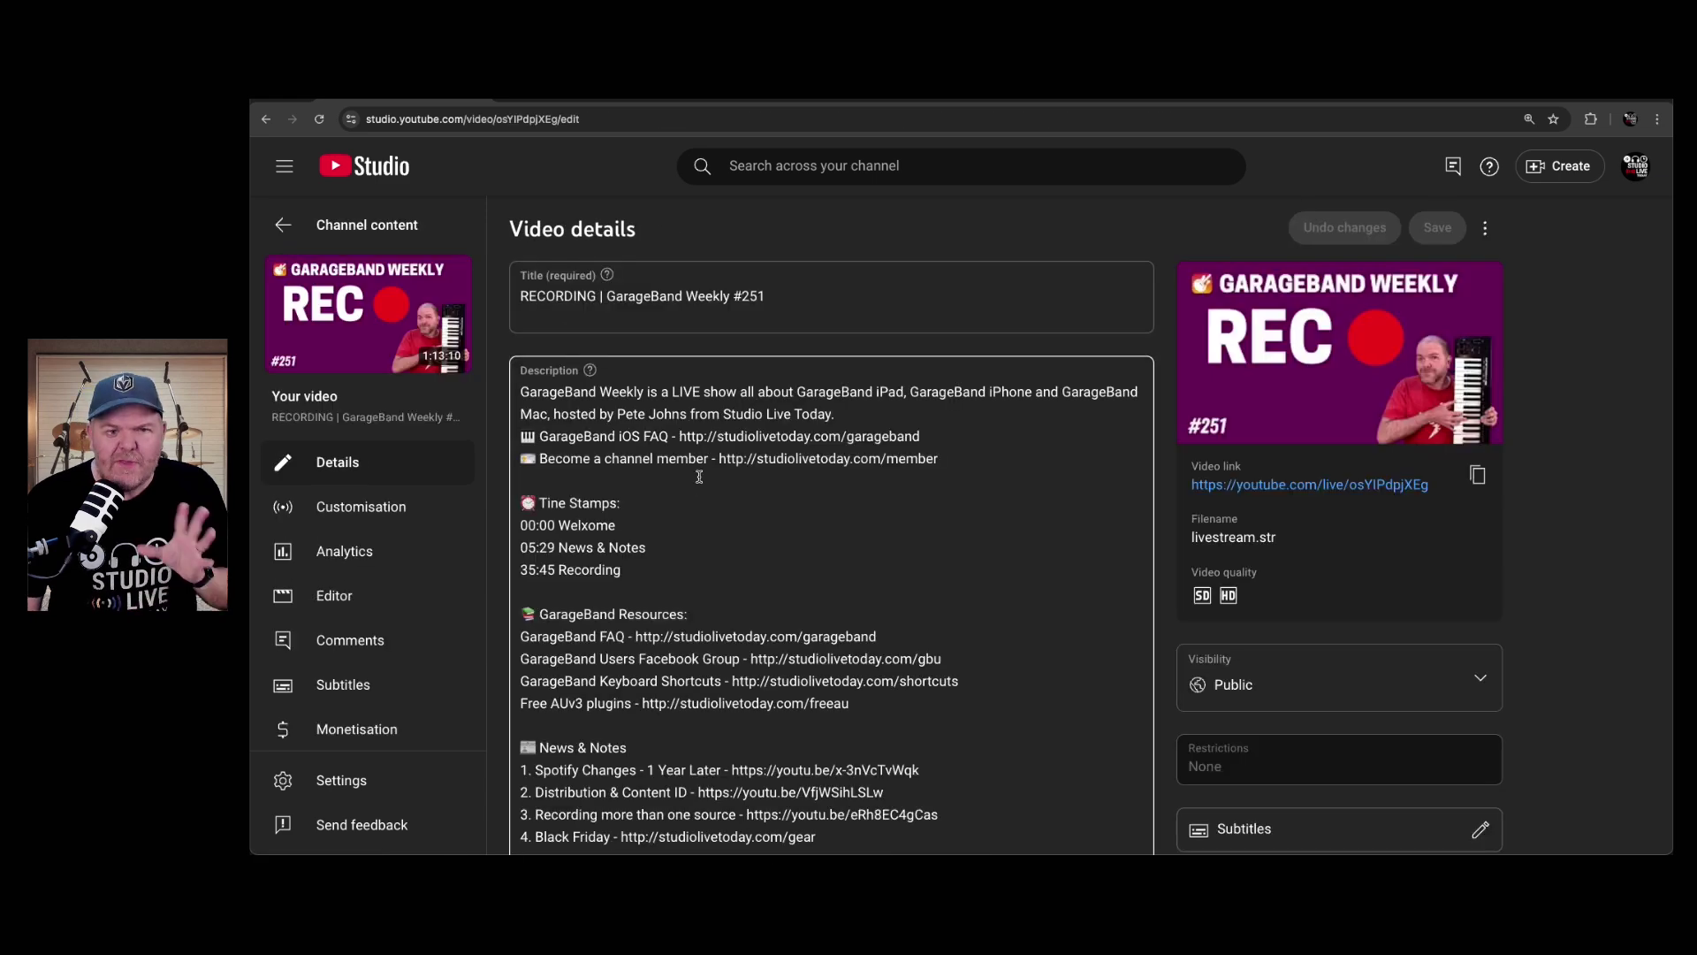
{"action": "left_click", "coordinate": [372, 601]}
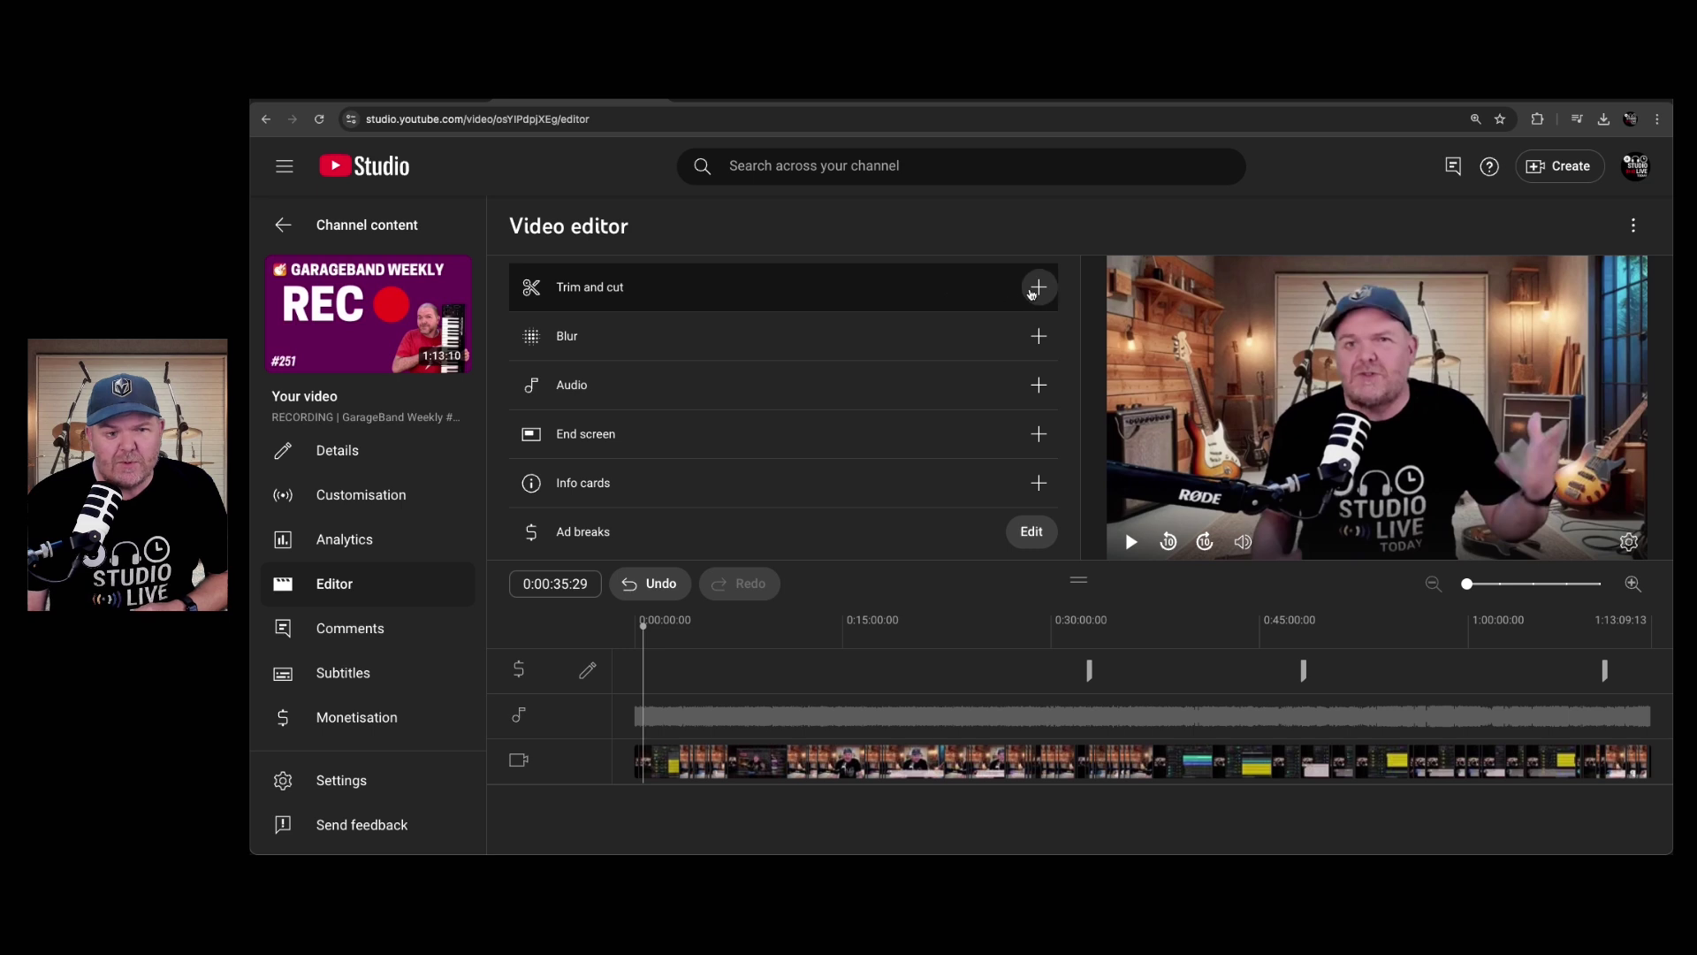
Step: Trim a few seconds off the replay's start and play, then pause, the new opening
{"action": "left_click", "coordinate": [1039, 288]}
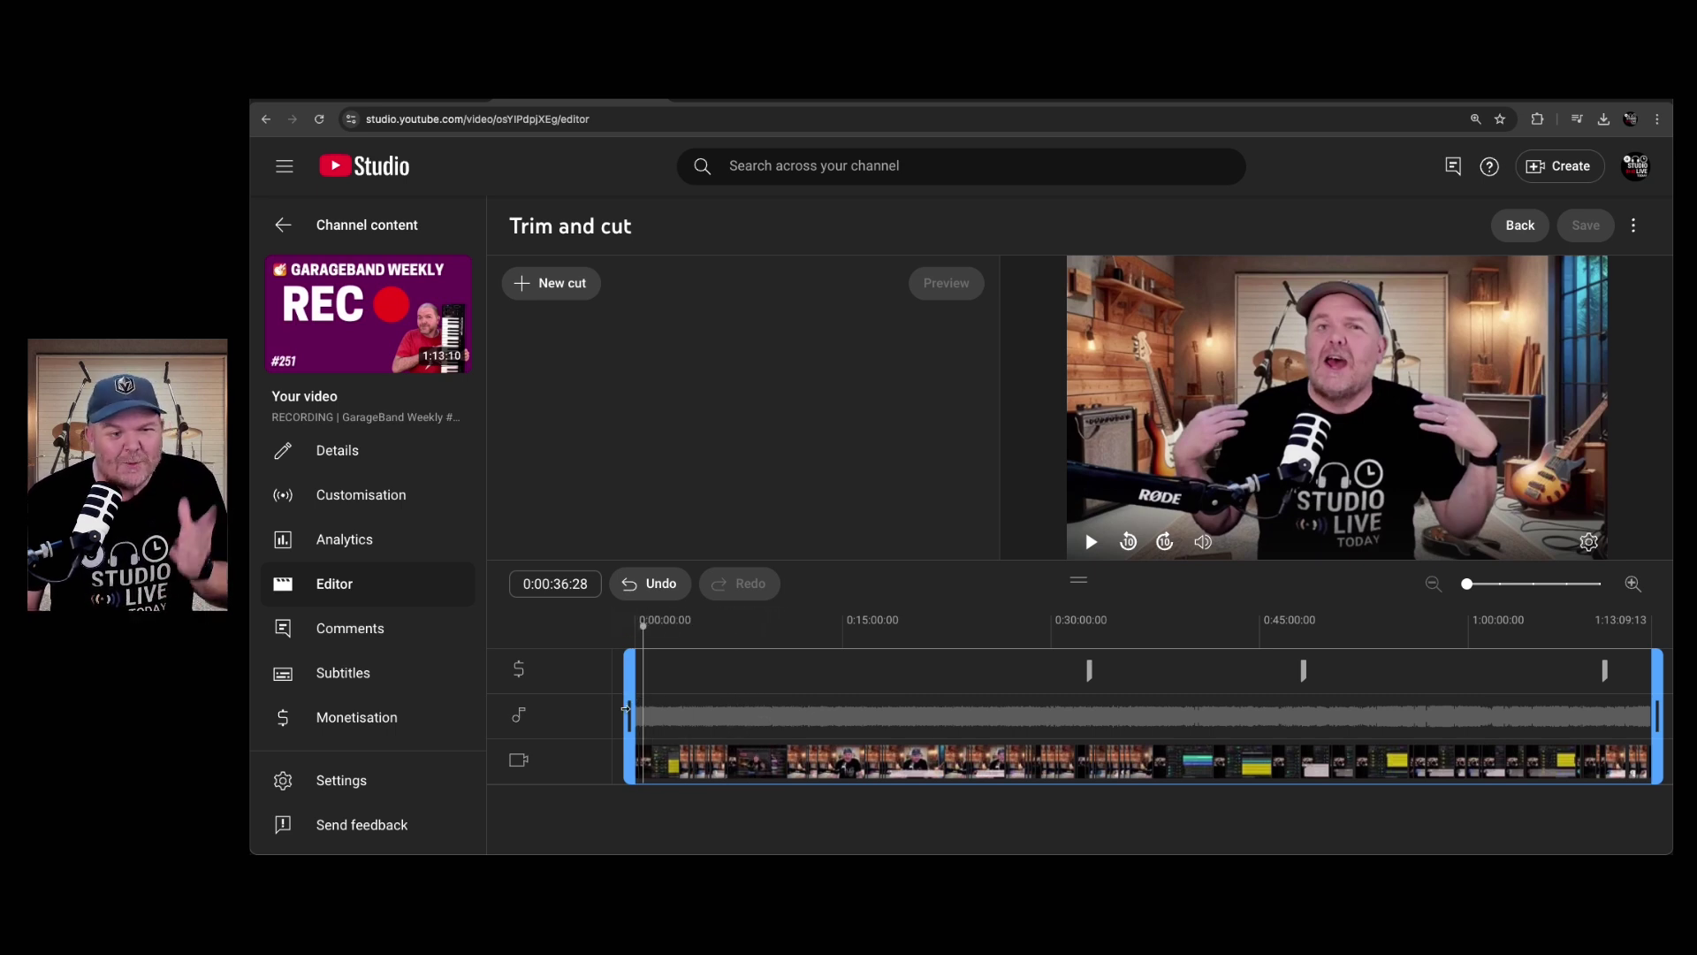
{"action": "left_click_drag", "start_coordinate": [627, 709], "coordinate": [634, 707]}
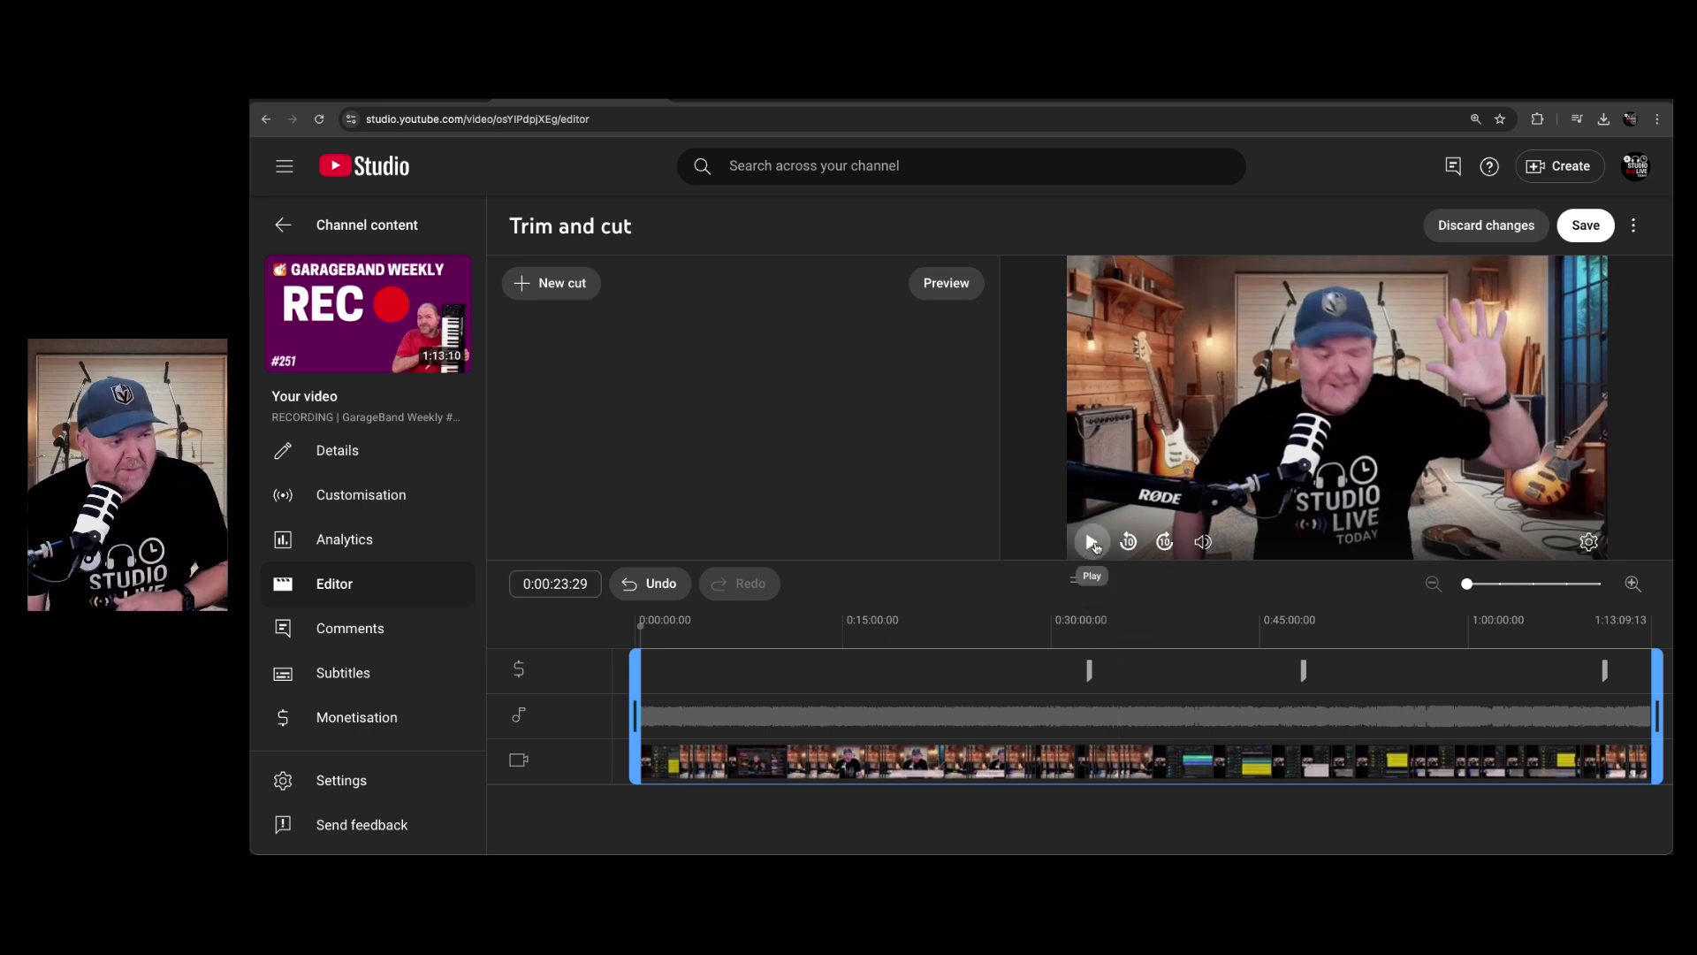
{"action": "left_click", "coordinate": [1092, 542]}
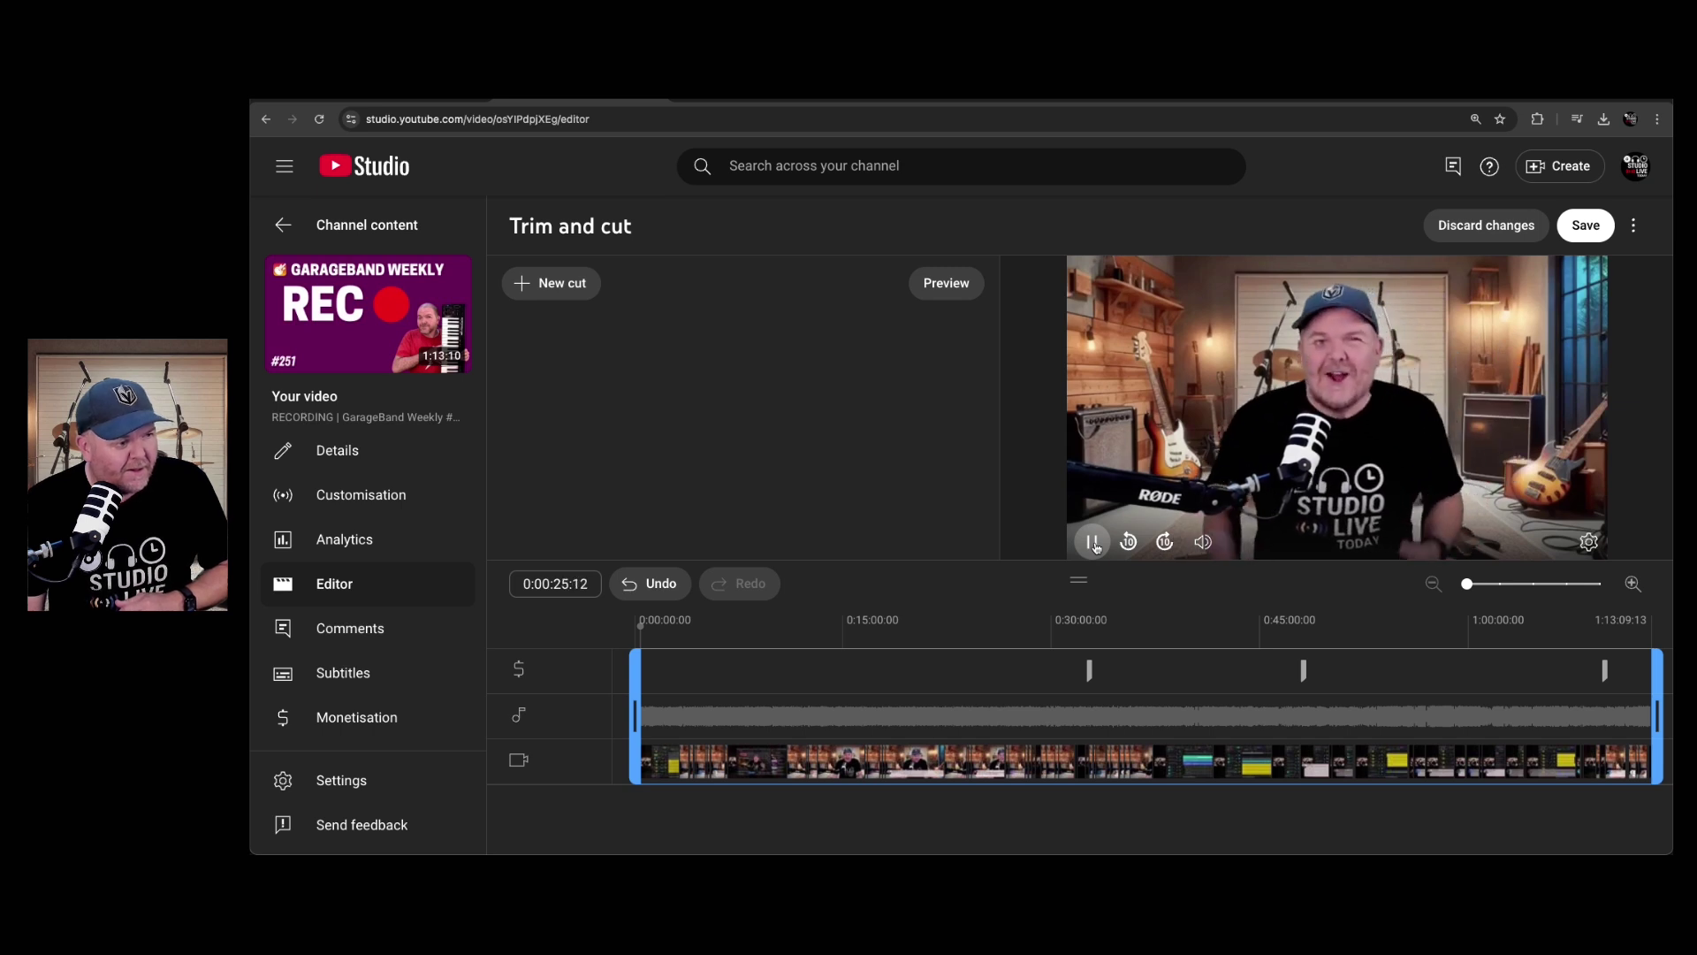
{"action": "left_click", "coordinate": [1092, 543]}
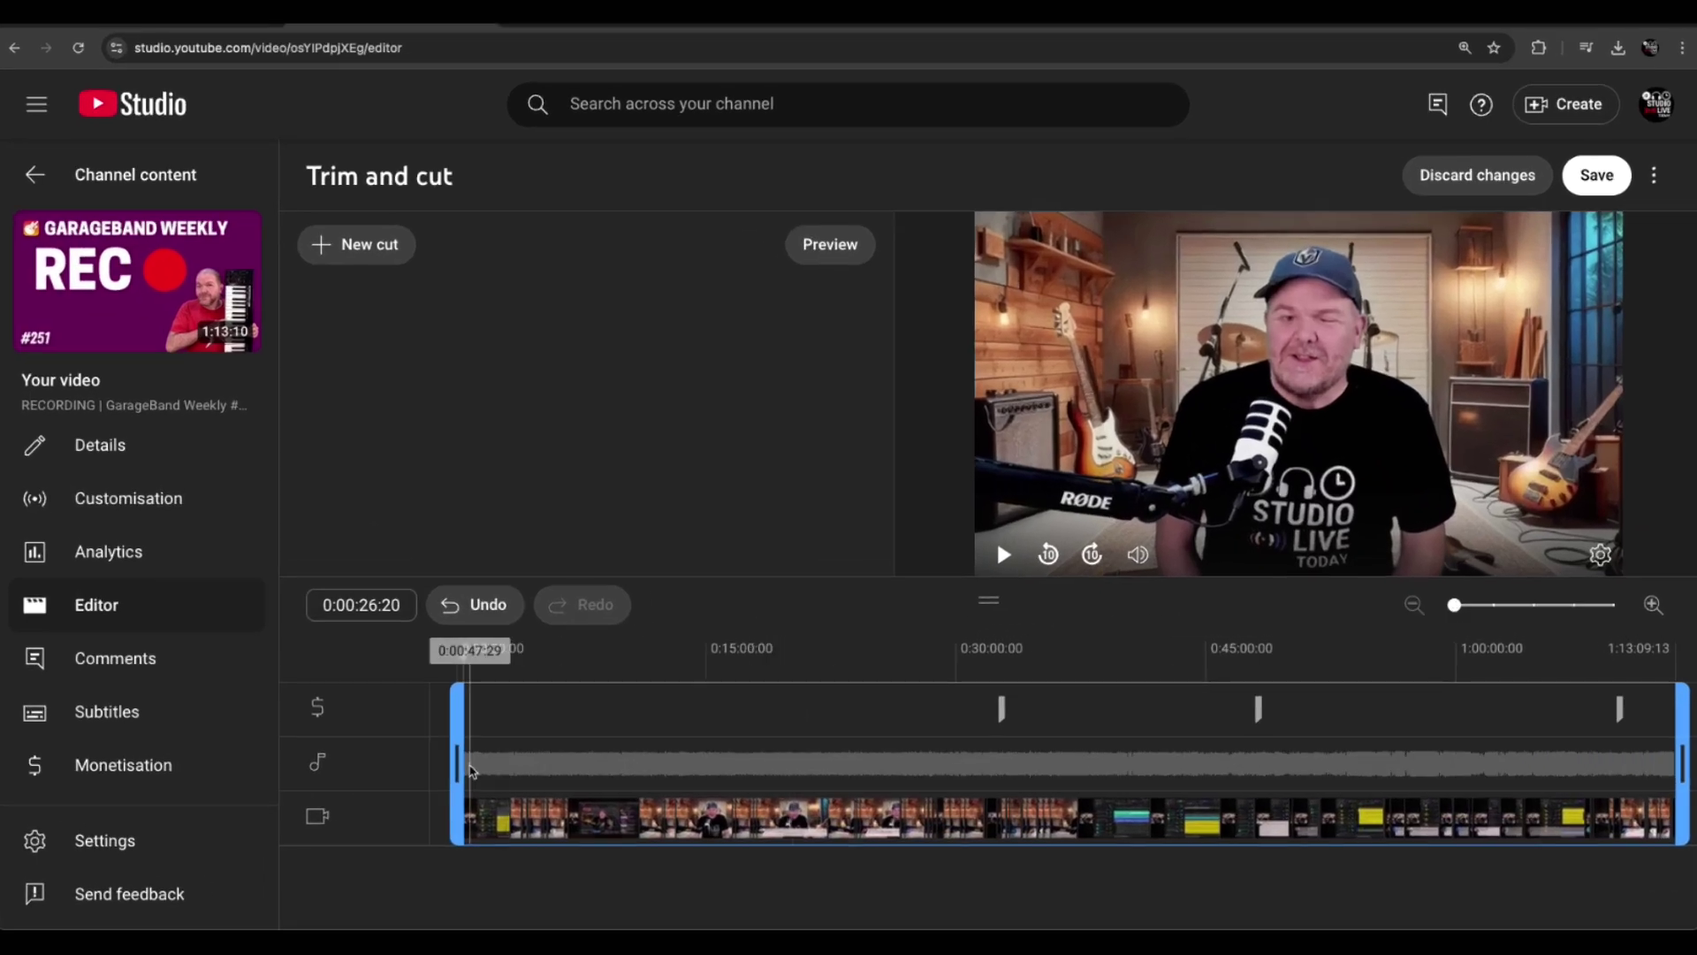
Step: Set the trim start to about 0:00:26, preview it, and zoom out to the full 1:13:09
{"action": "left_click_drag", "start_coordinate": [454, 761], "coordinate": [416, 758]}
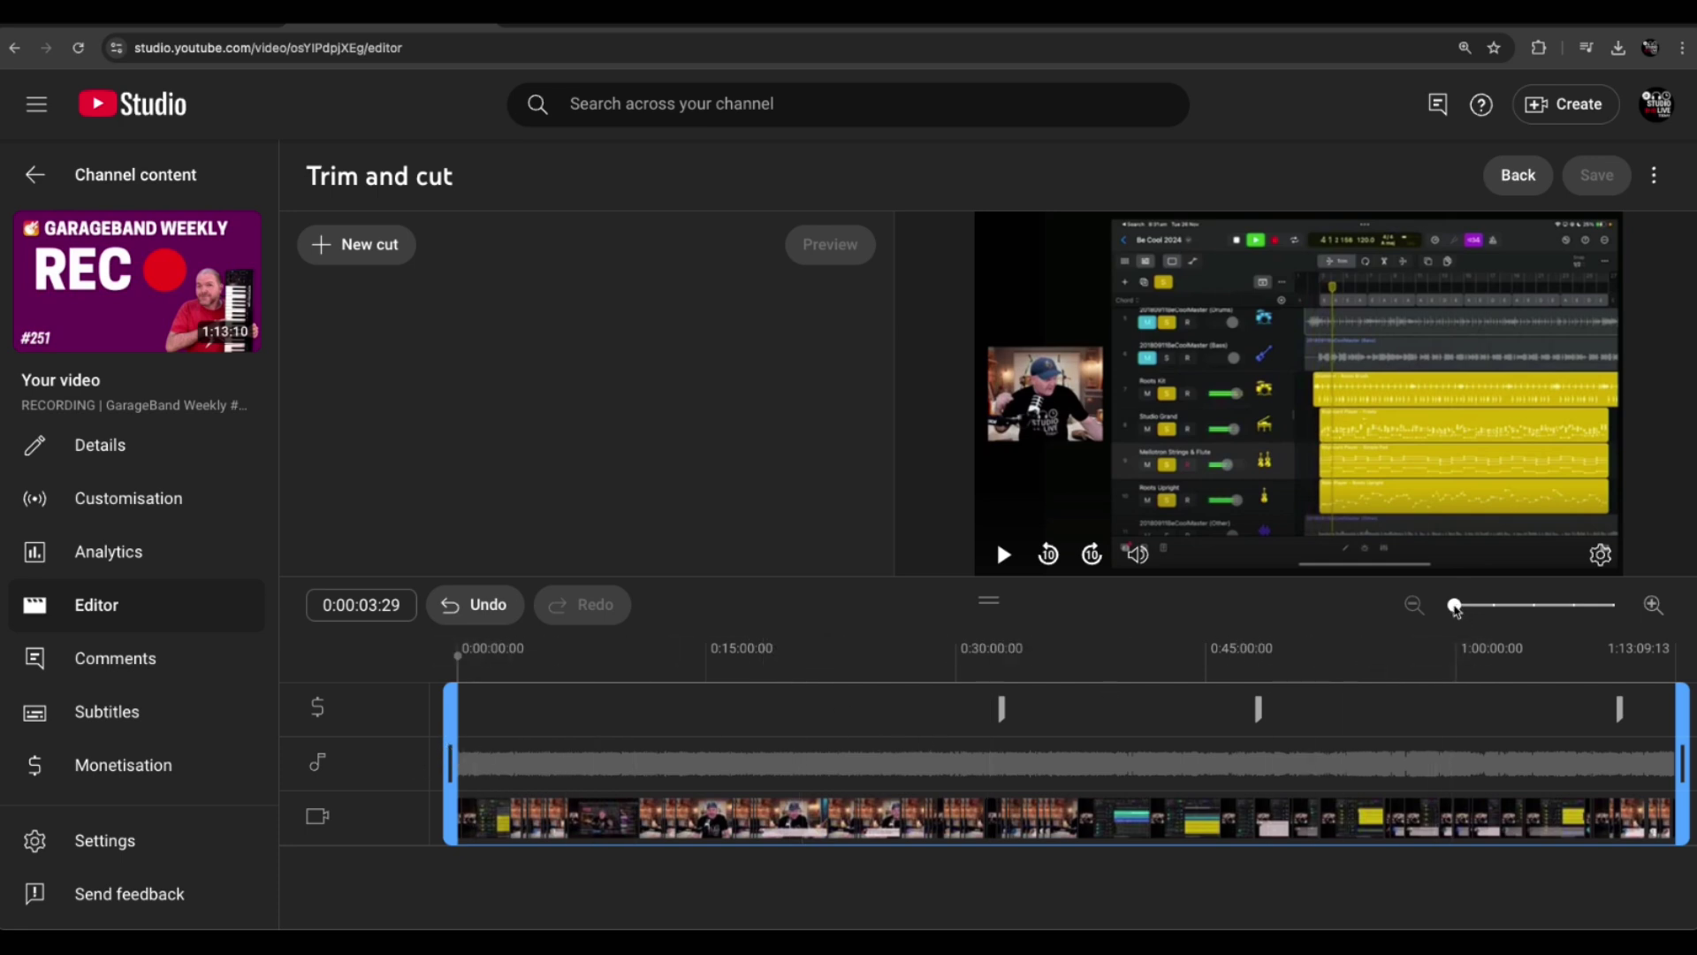
{"action": "left_click_drag", "start_coordinate": [1470, 609], "coordinate": [1482, 612]}
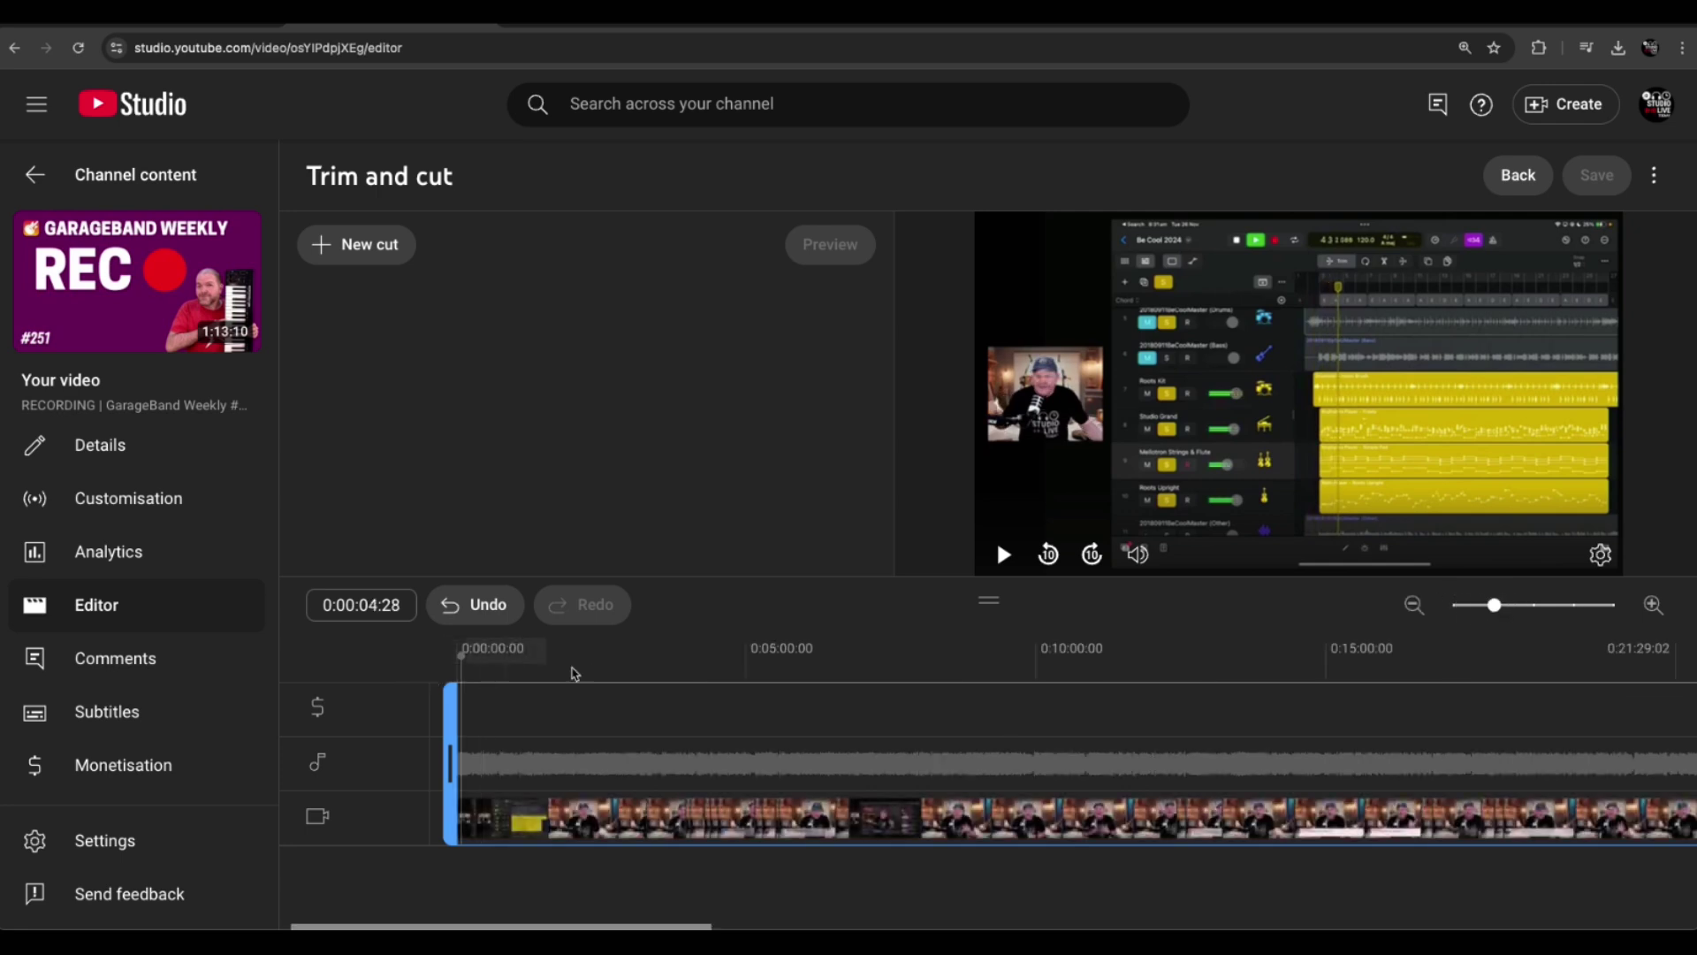
{"action": "left_click_drag", "start_coordinate": [1519, 610], "coordinate": [1540, 609]}
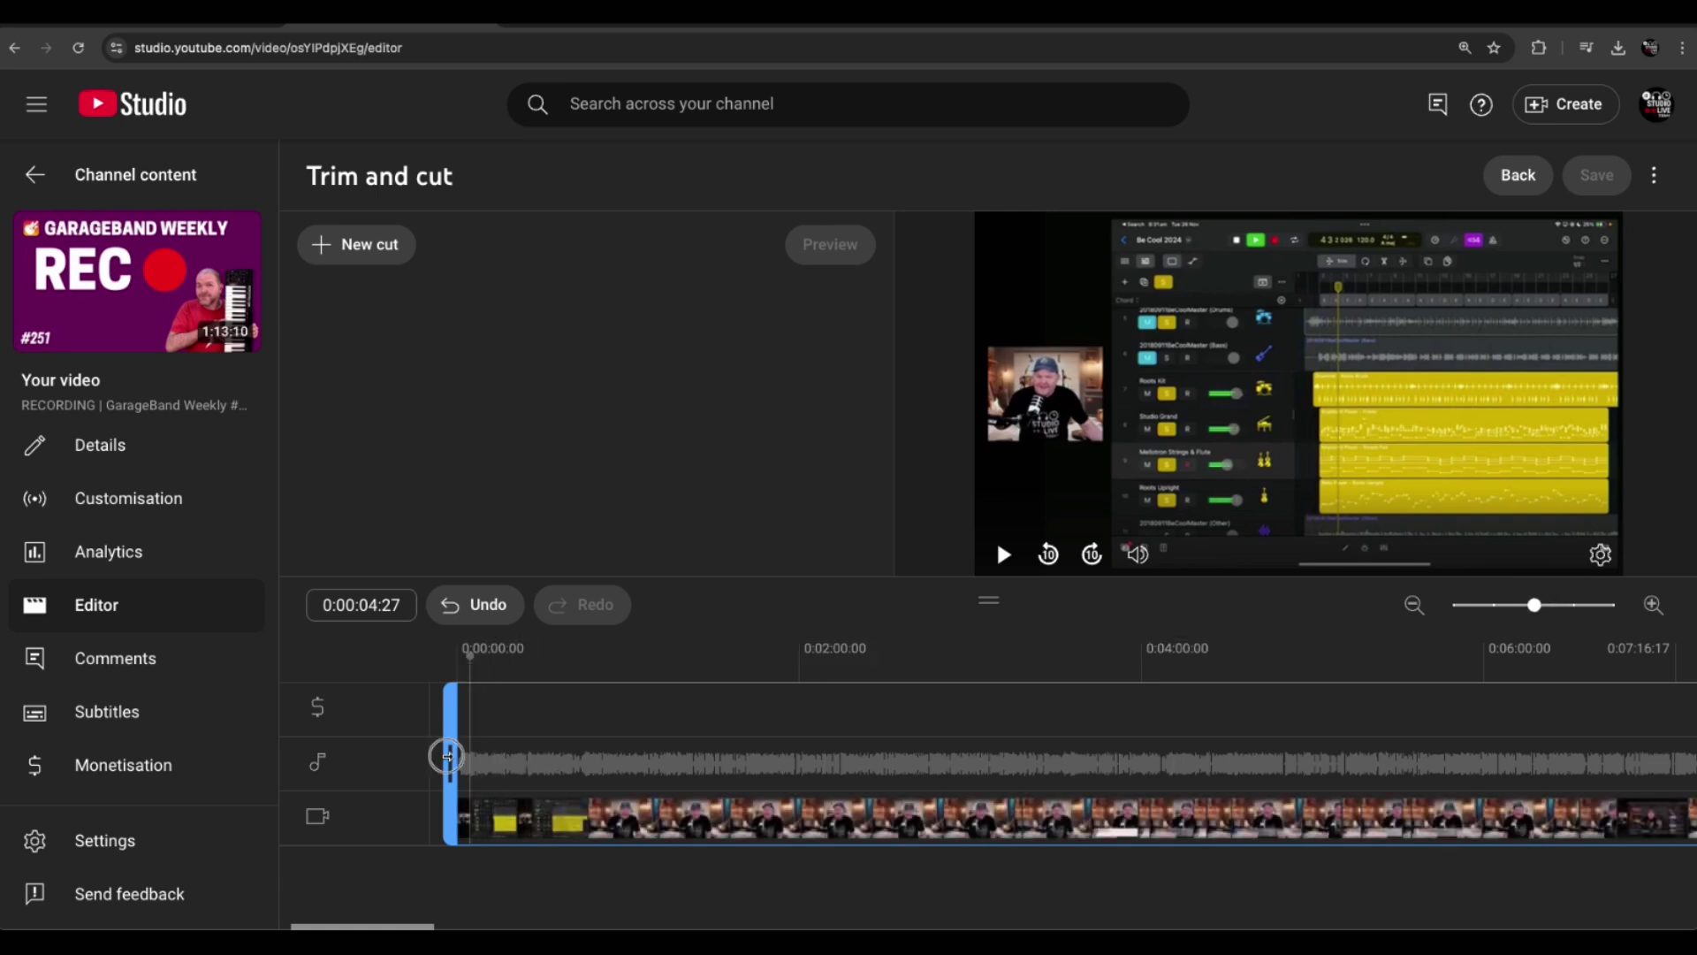
{"action": "left_click_drag", "start_coordinate": [446, 756], "coordinate": [588, 754]}
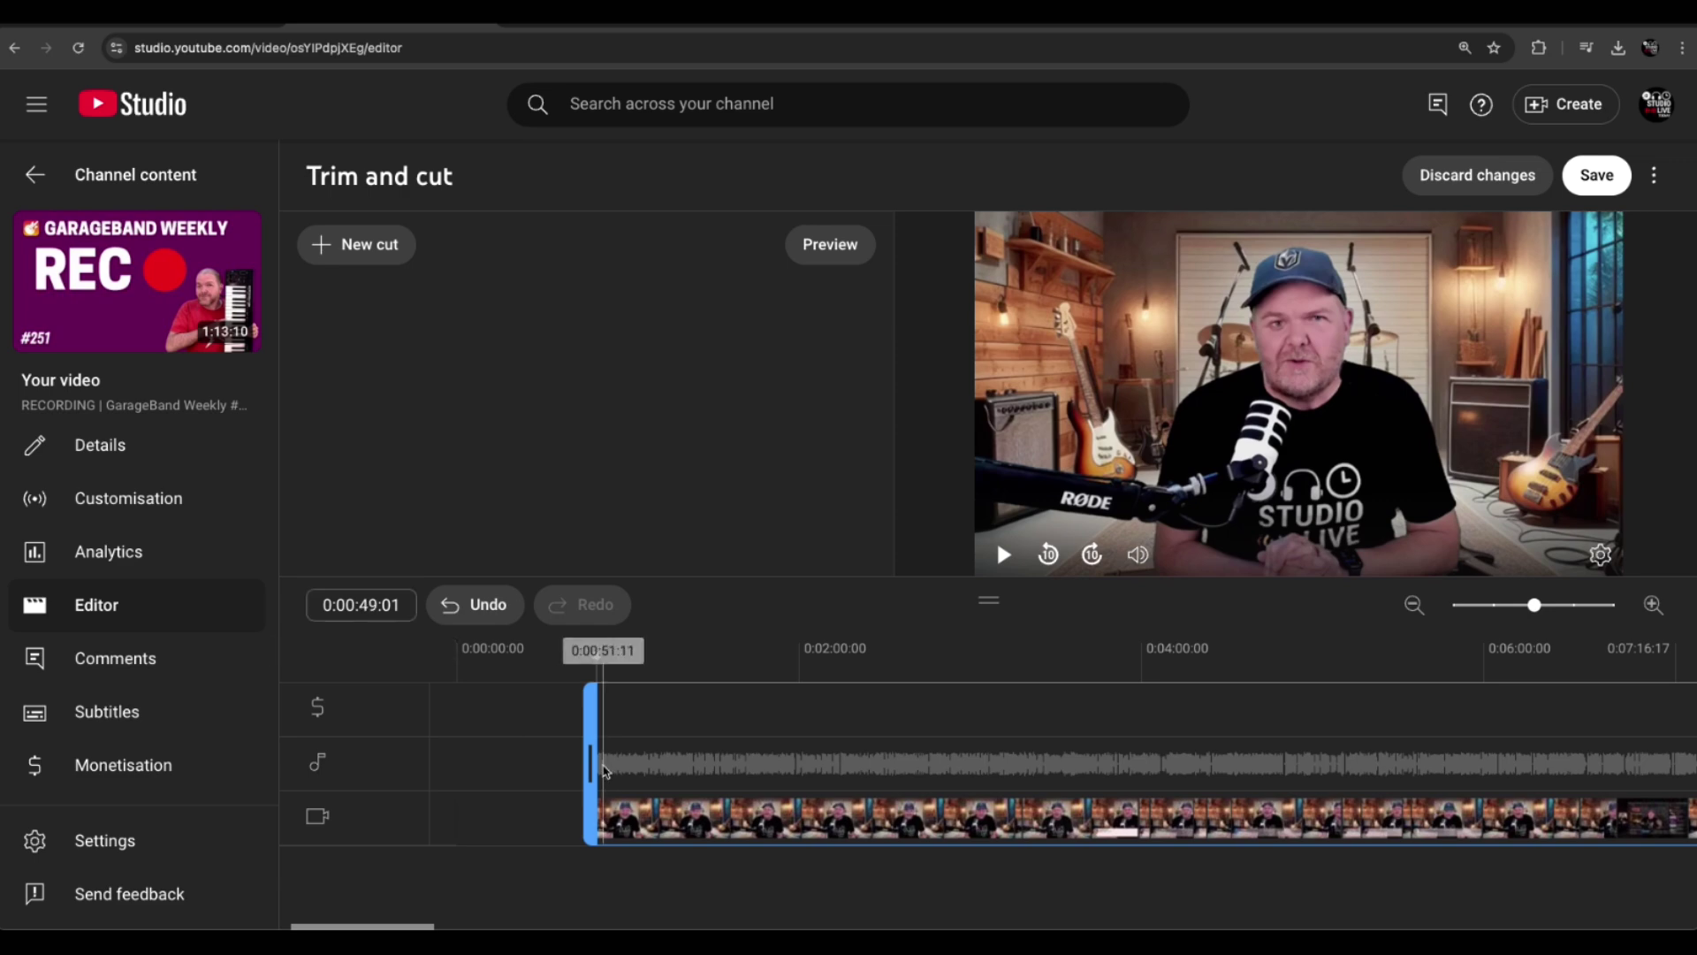
{"action": "left_click_drag", "start_coordinate": [588, 754], "coordinate": [528, 757]}
{"action": "left_click", "coordinate": [991, 555]}
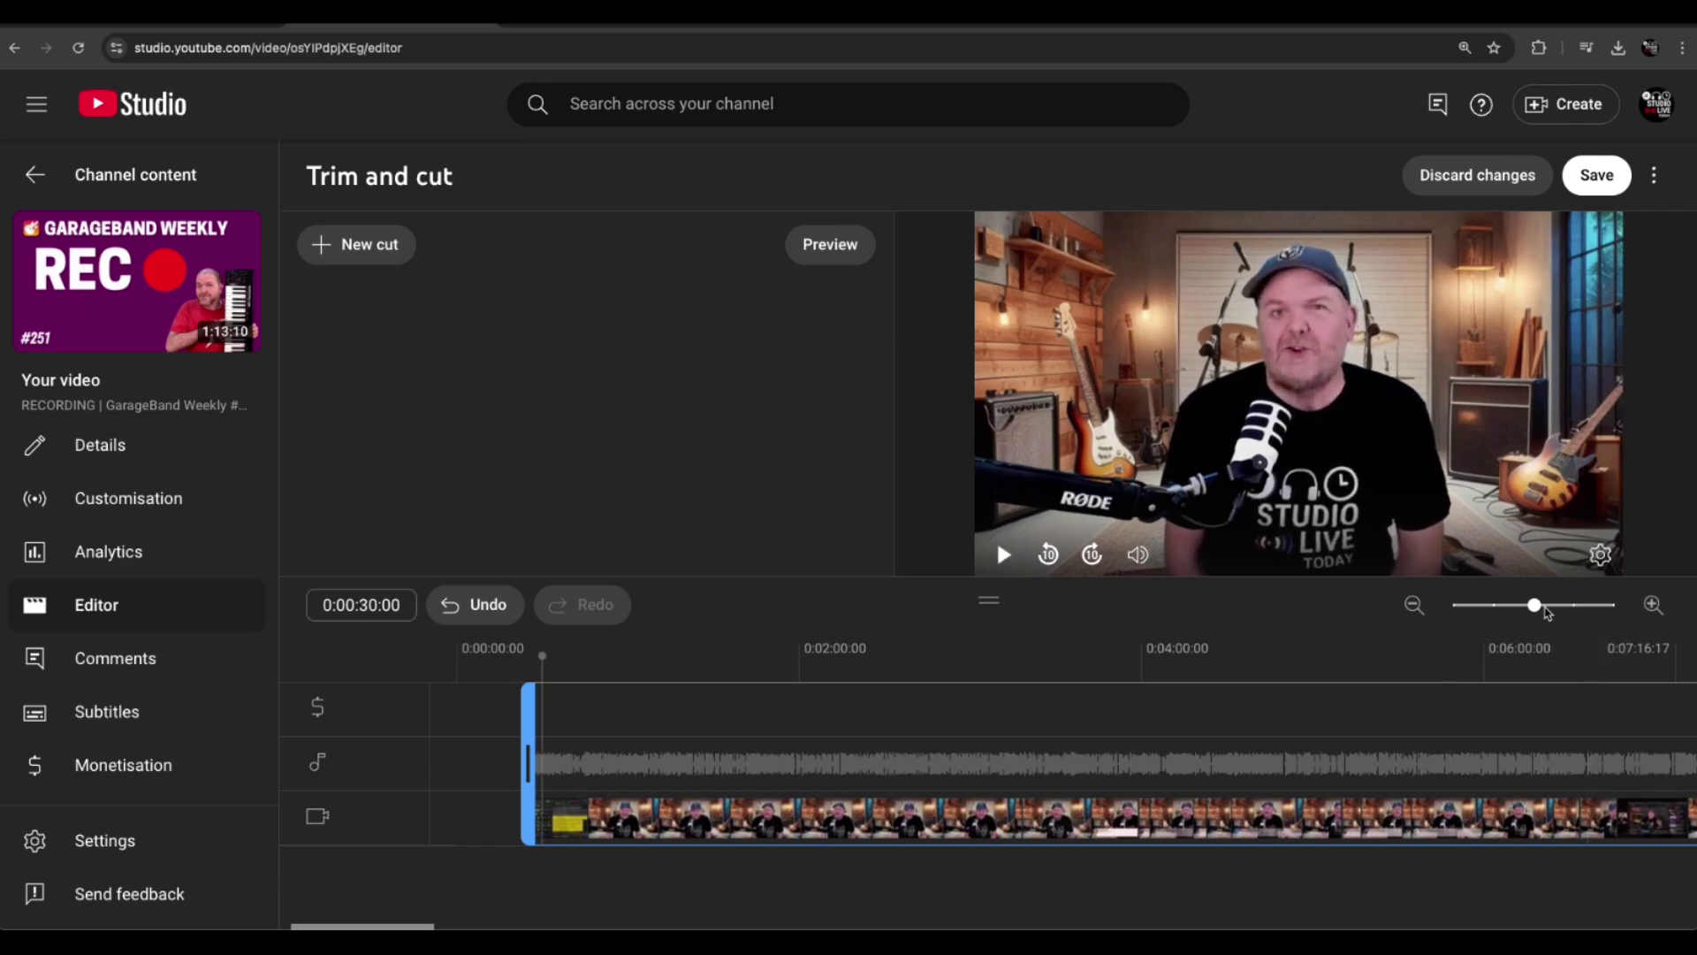
{"action": "left_click_drag", "start_coordinate": [1535, 605], "coordinate": [1451, 608]}
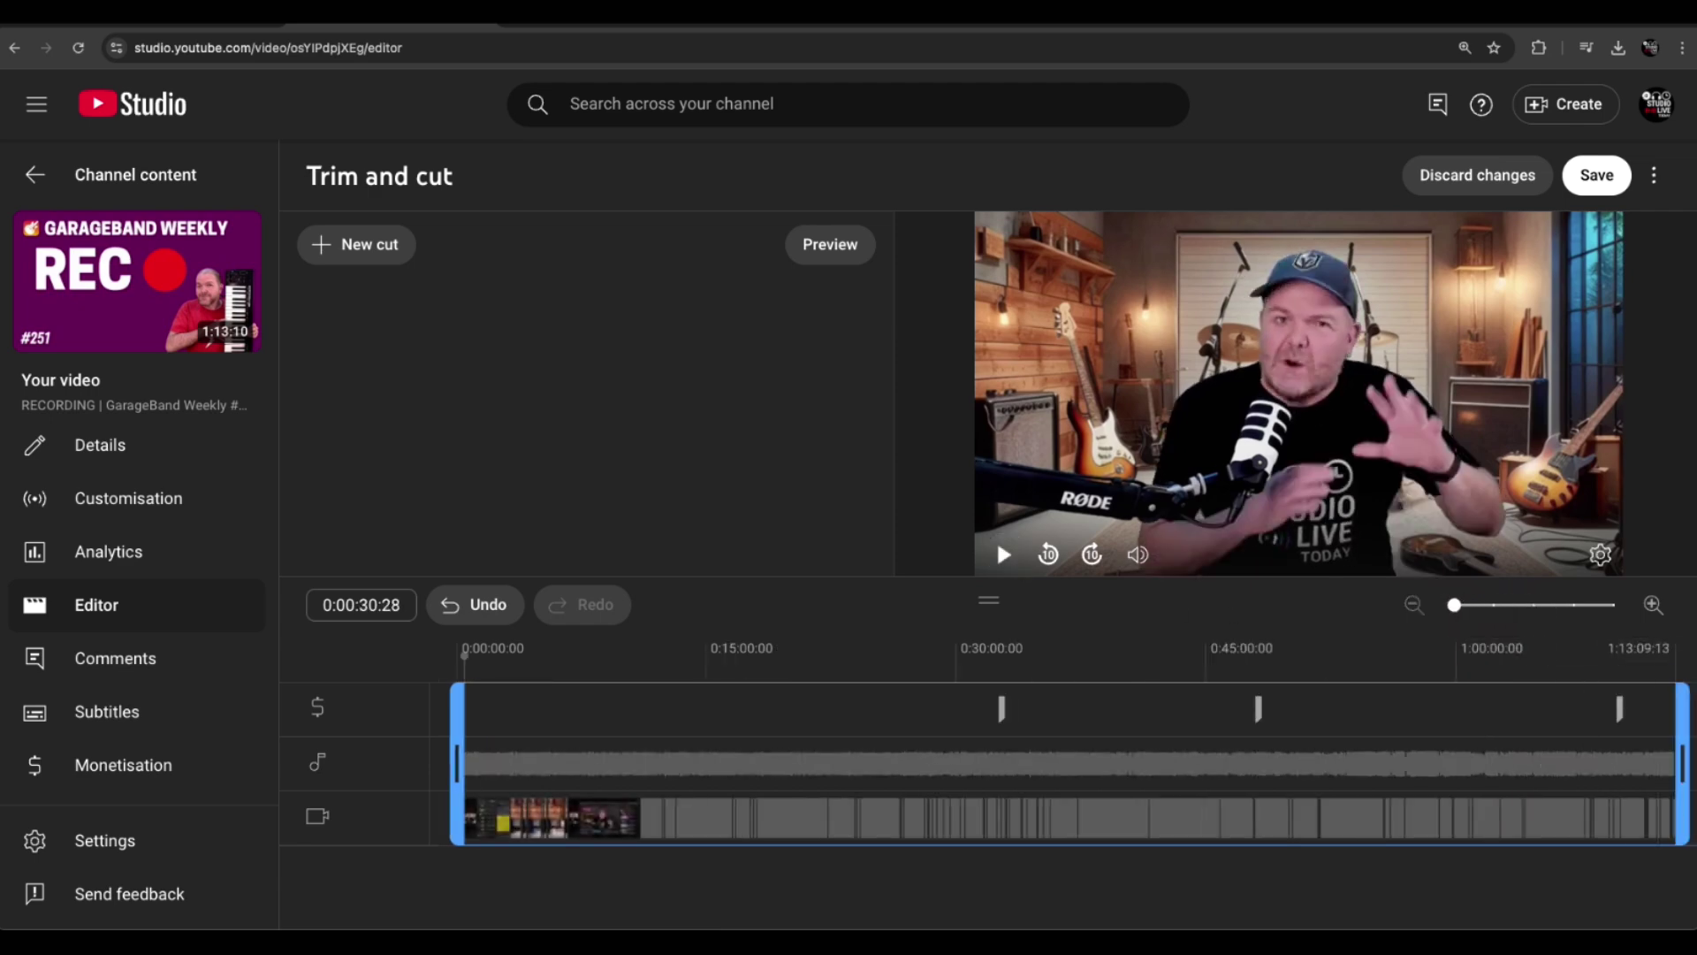
Step: Zoom in on the ending, trim the end to about 1:13:04, and play from 1:13:00 to check
{"action": "left_click", "coordinate": [1673, 662]}
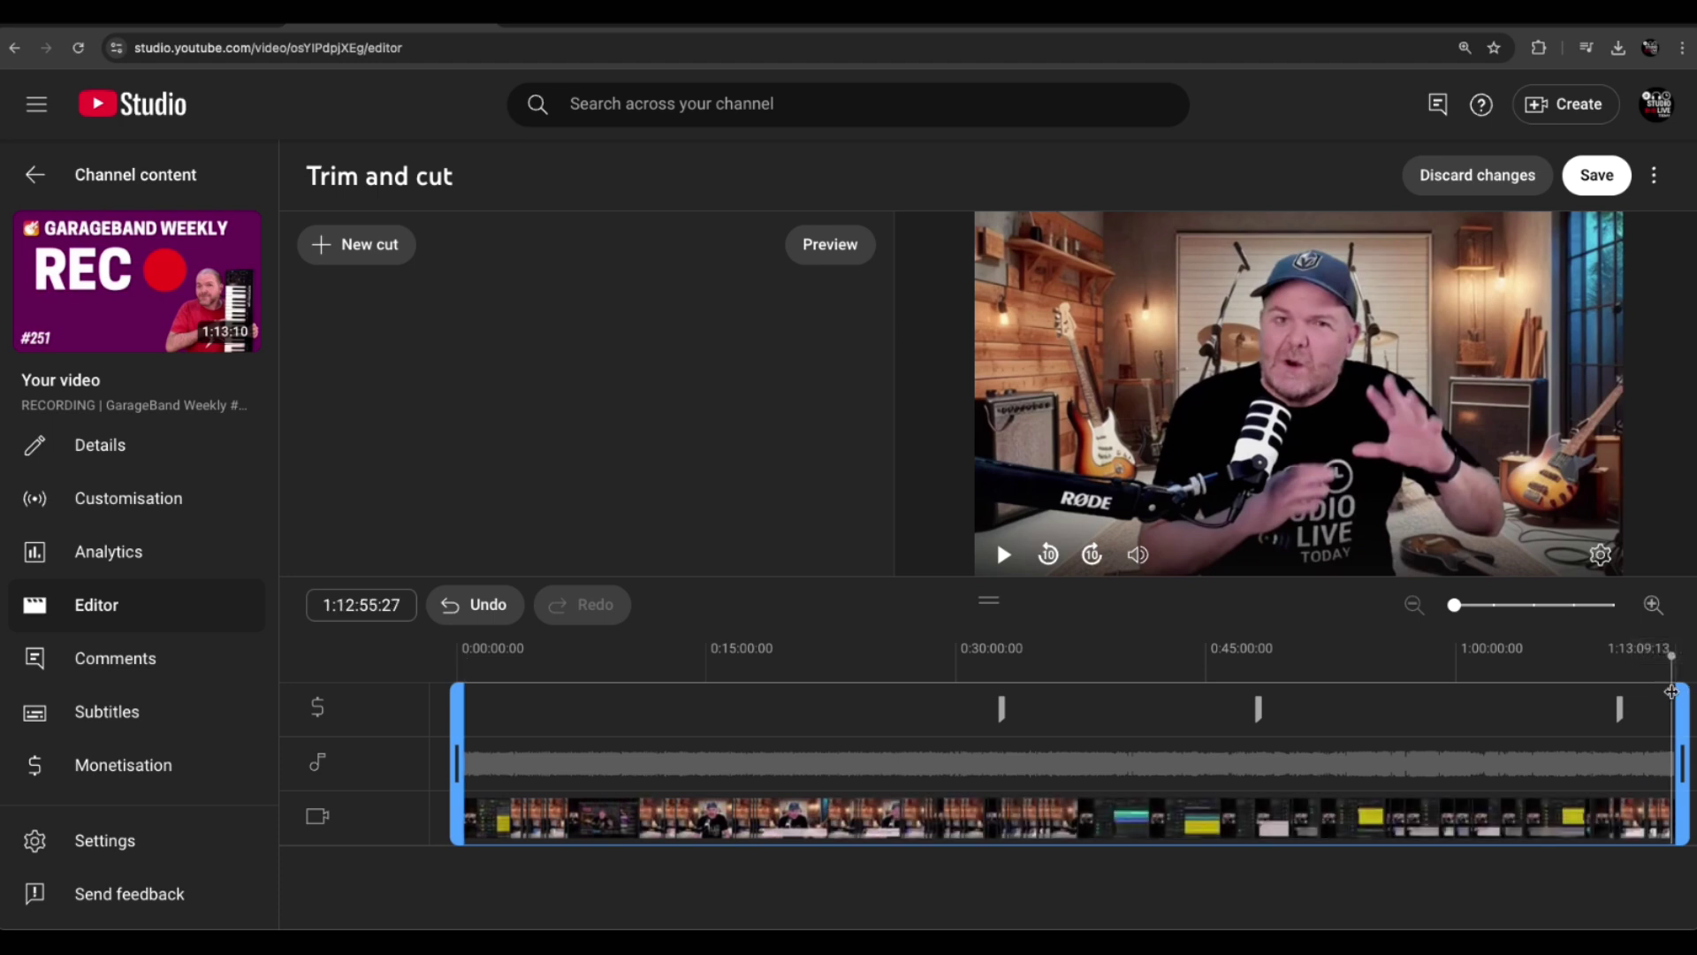
{"action": "left_click", "coordinate": [1675, 660]}
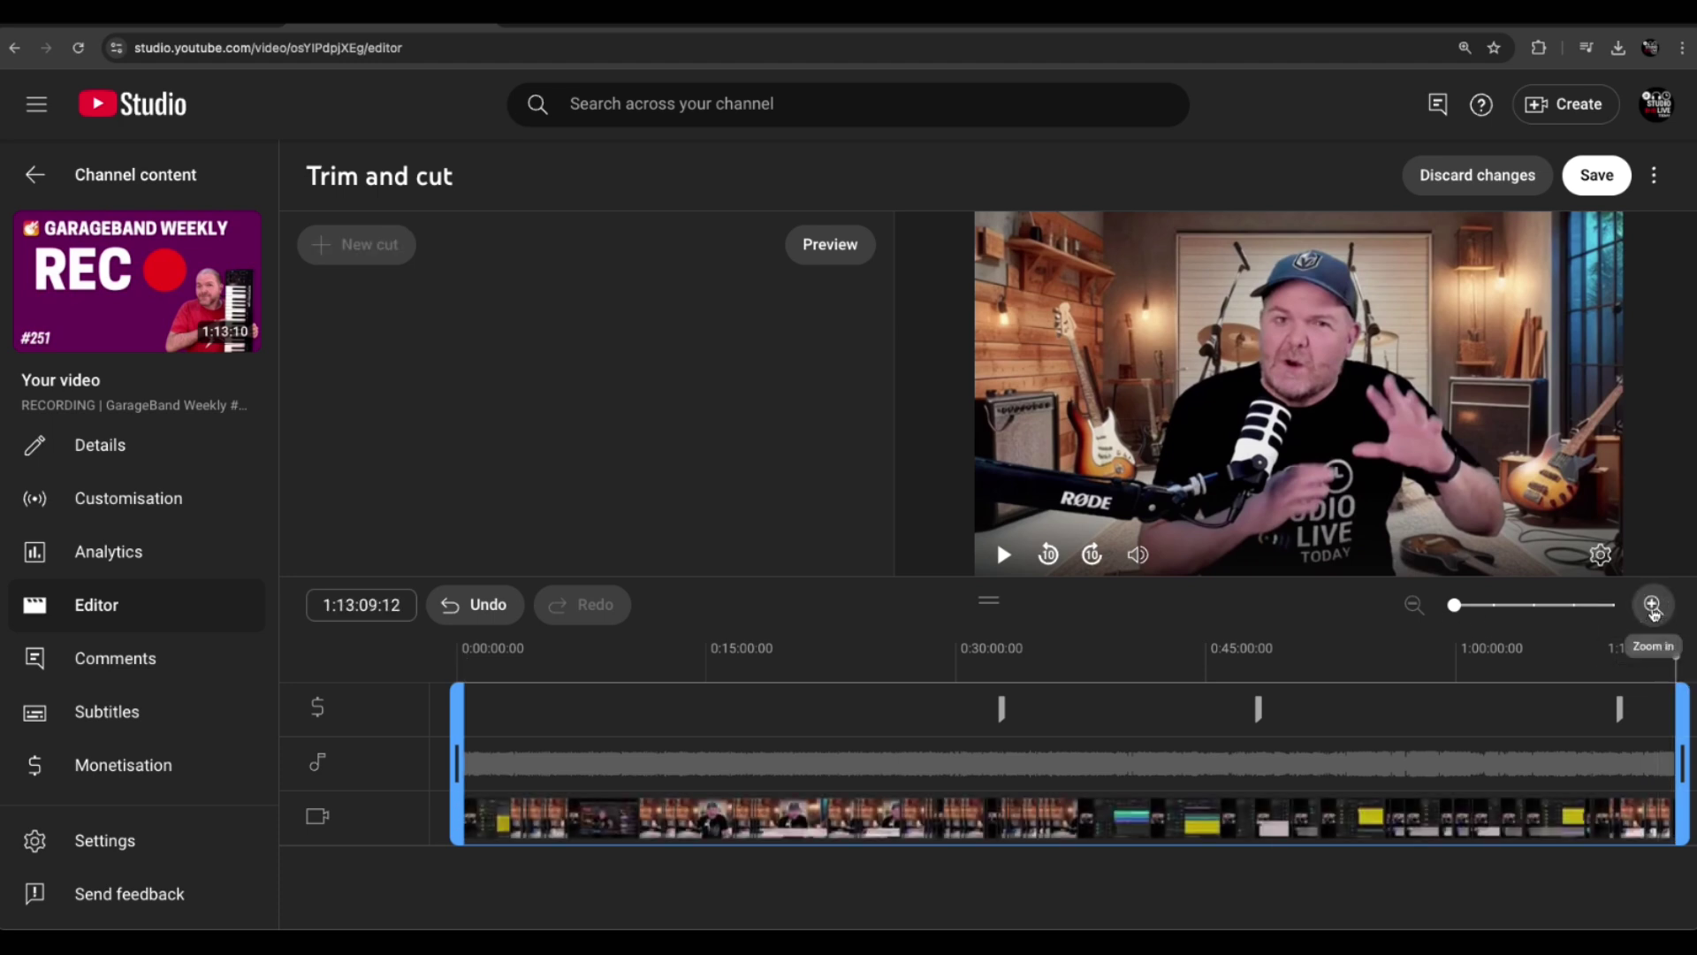
{"action": "left_click", "coordinate": [1653, 606]}
{"action": "left_click", "coordinate": [1653, 607]}
{"action": "left_click", "coordinate": [1653, 607]}
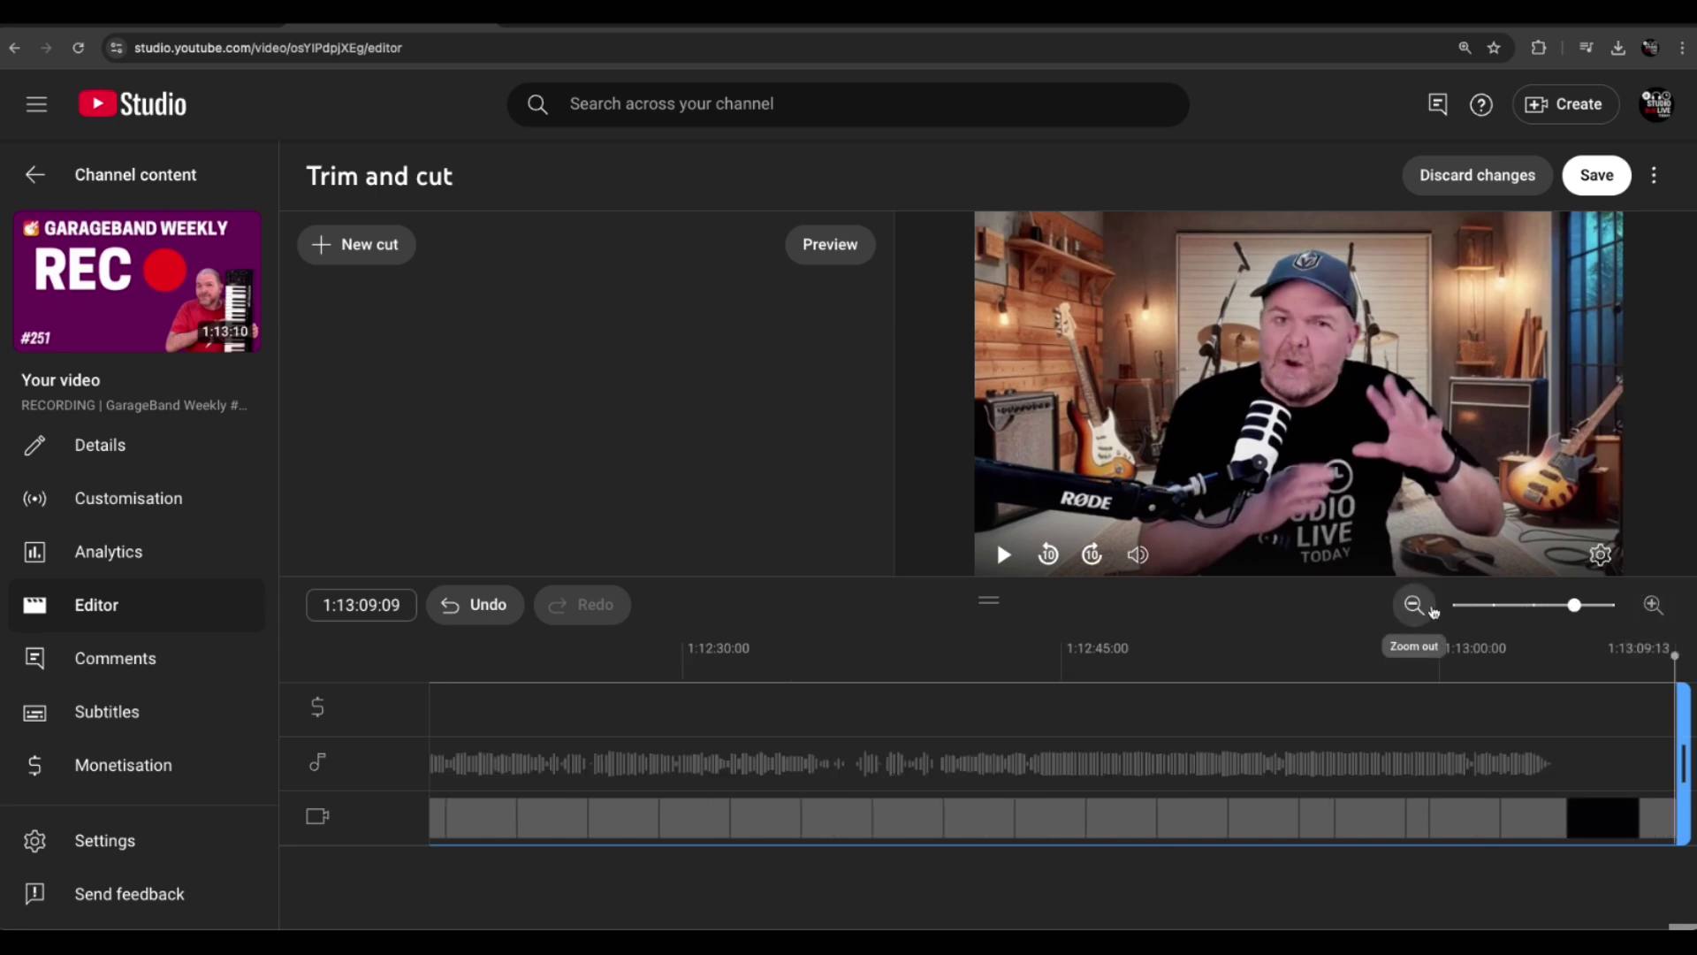
{"action": "left_click_drag", "start_coordinate": [1680, 757], "coordinate": [1563, 767]}
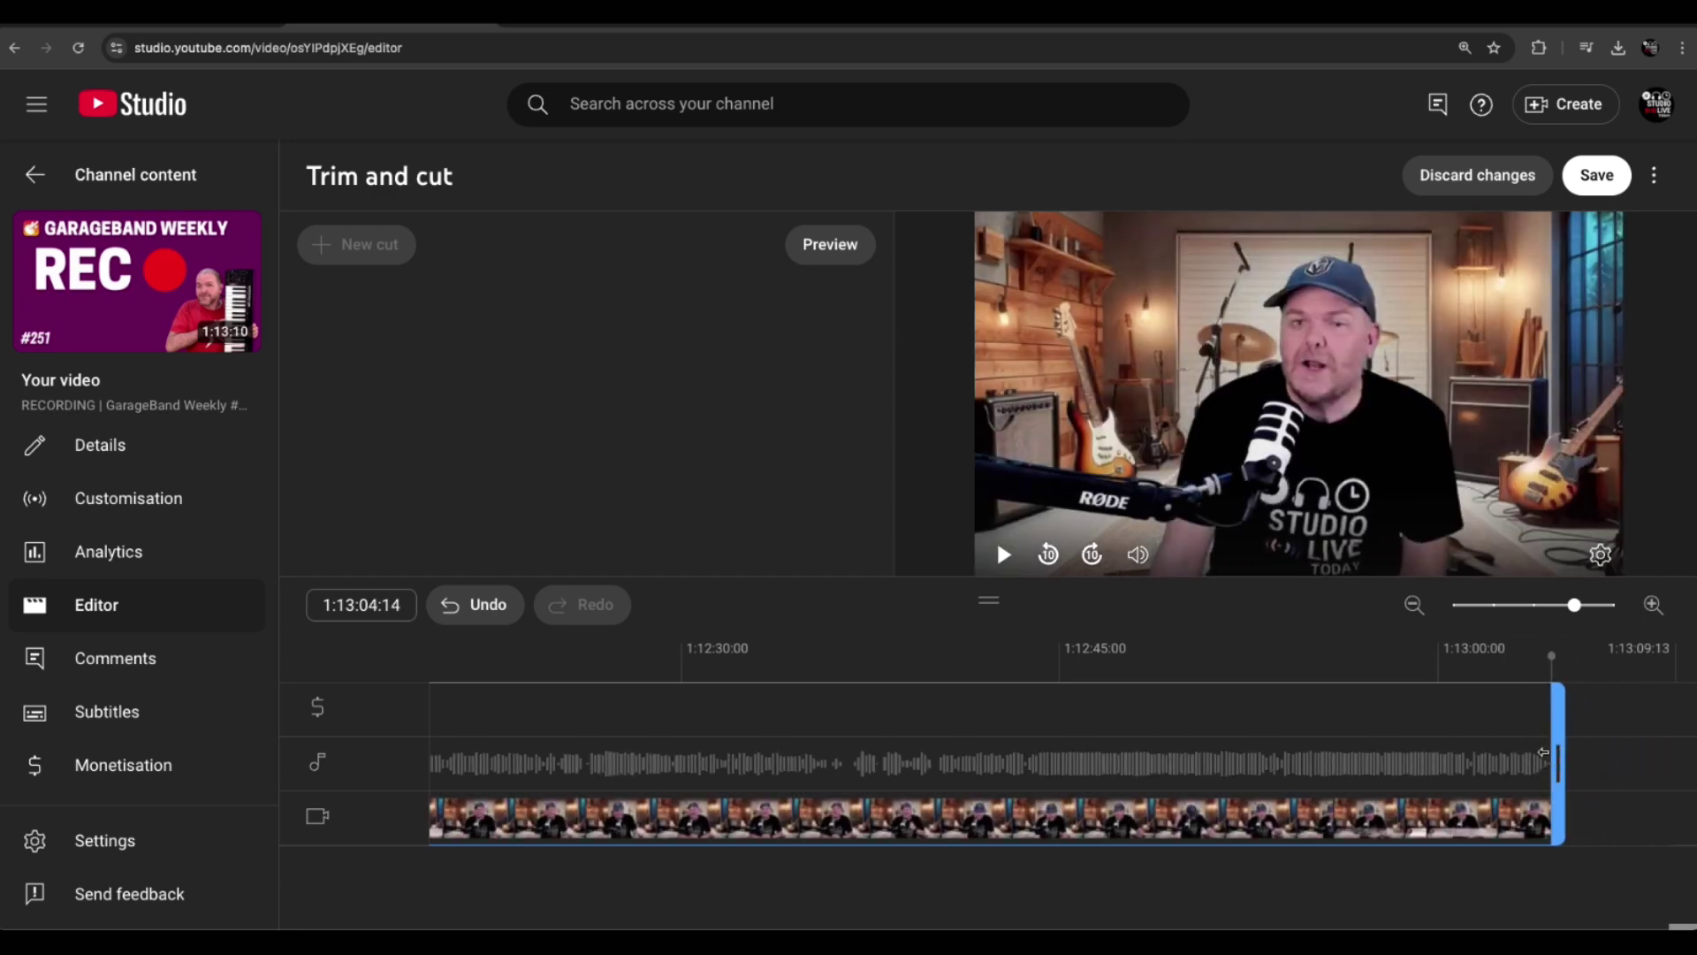
{"action": "left_click", "coordinate": [1438, 656]}
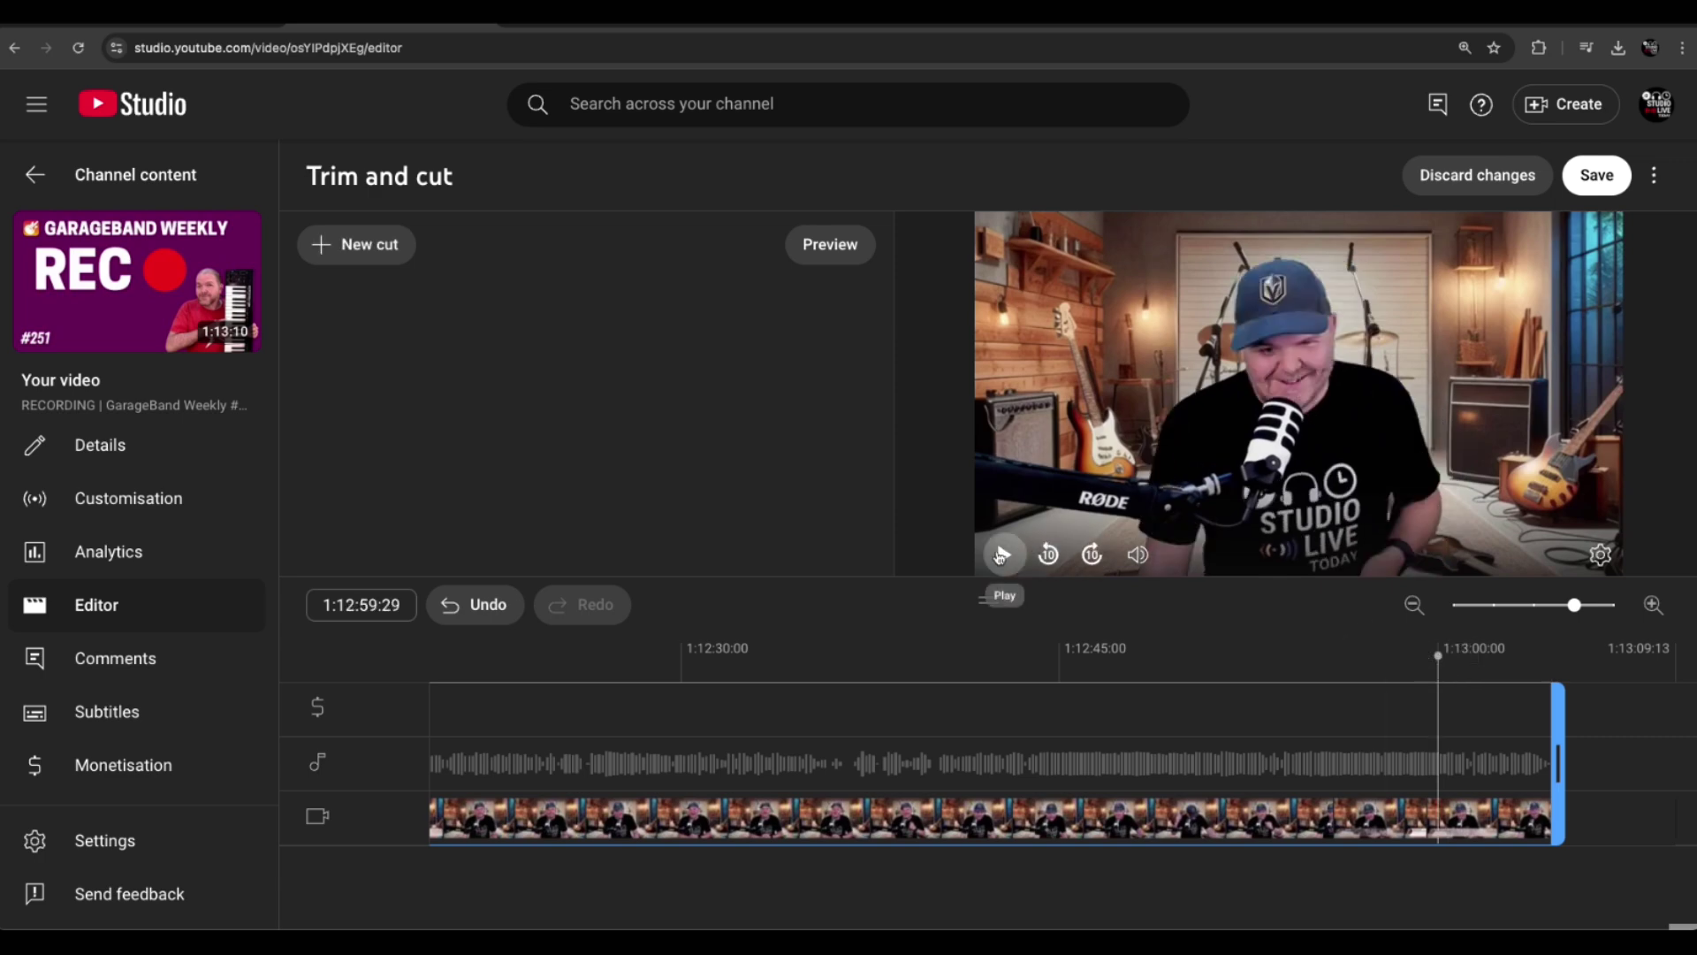
{"action": "left_click", "coordinate": [1004, 554]}
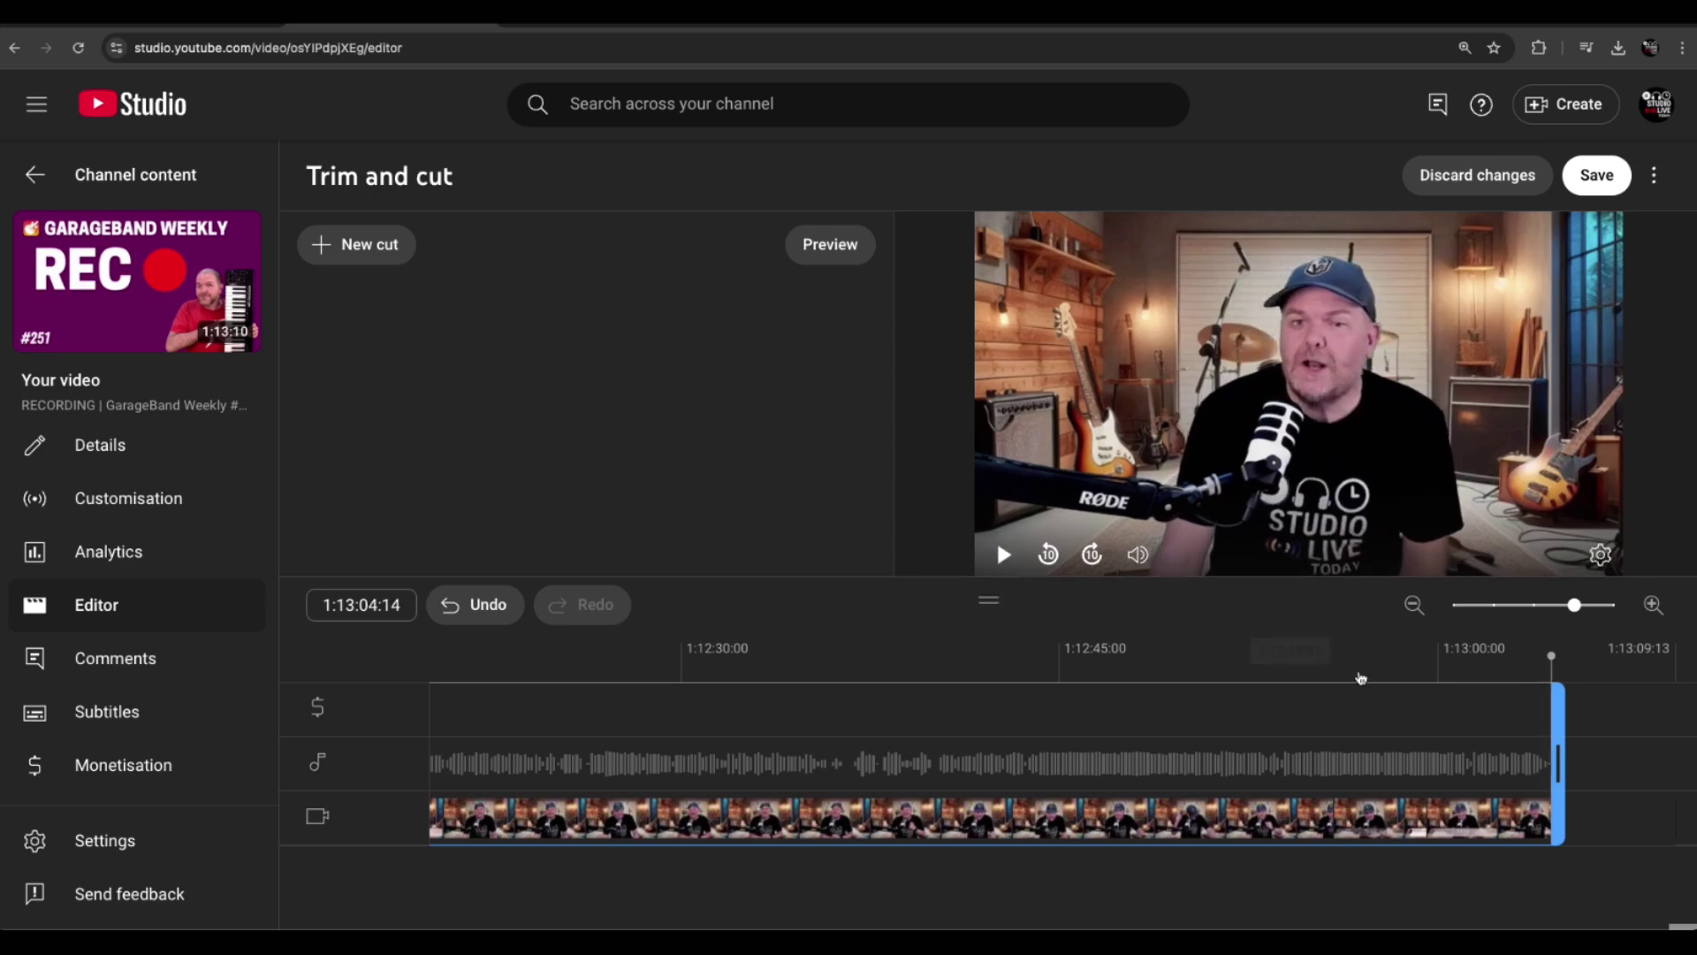
Step: Extend the end point back out and place the play position at 0:38:16:22
{"action": "left_click", "coordinate": [1561, 745]}
{"action": "left_click_drag", "start_coordinate": [1560, 745], "coordinate": [1571, 745]}
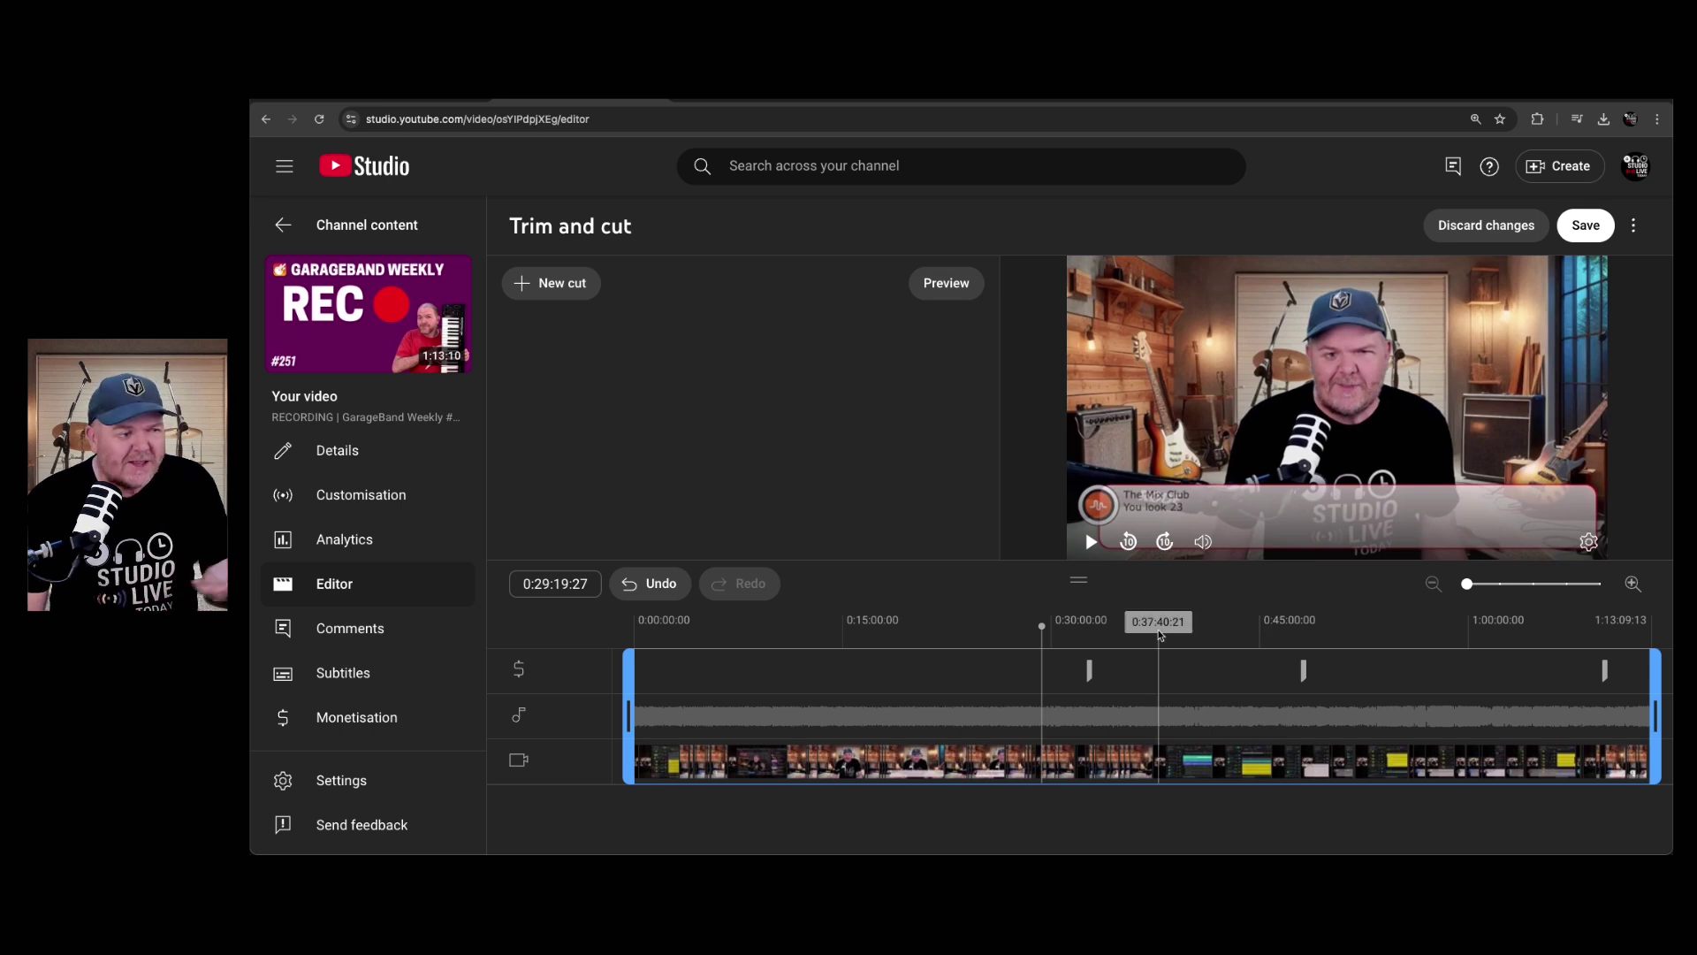
{"action": "left_click", "coordinate": [1167, 625]}
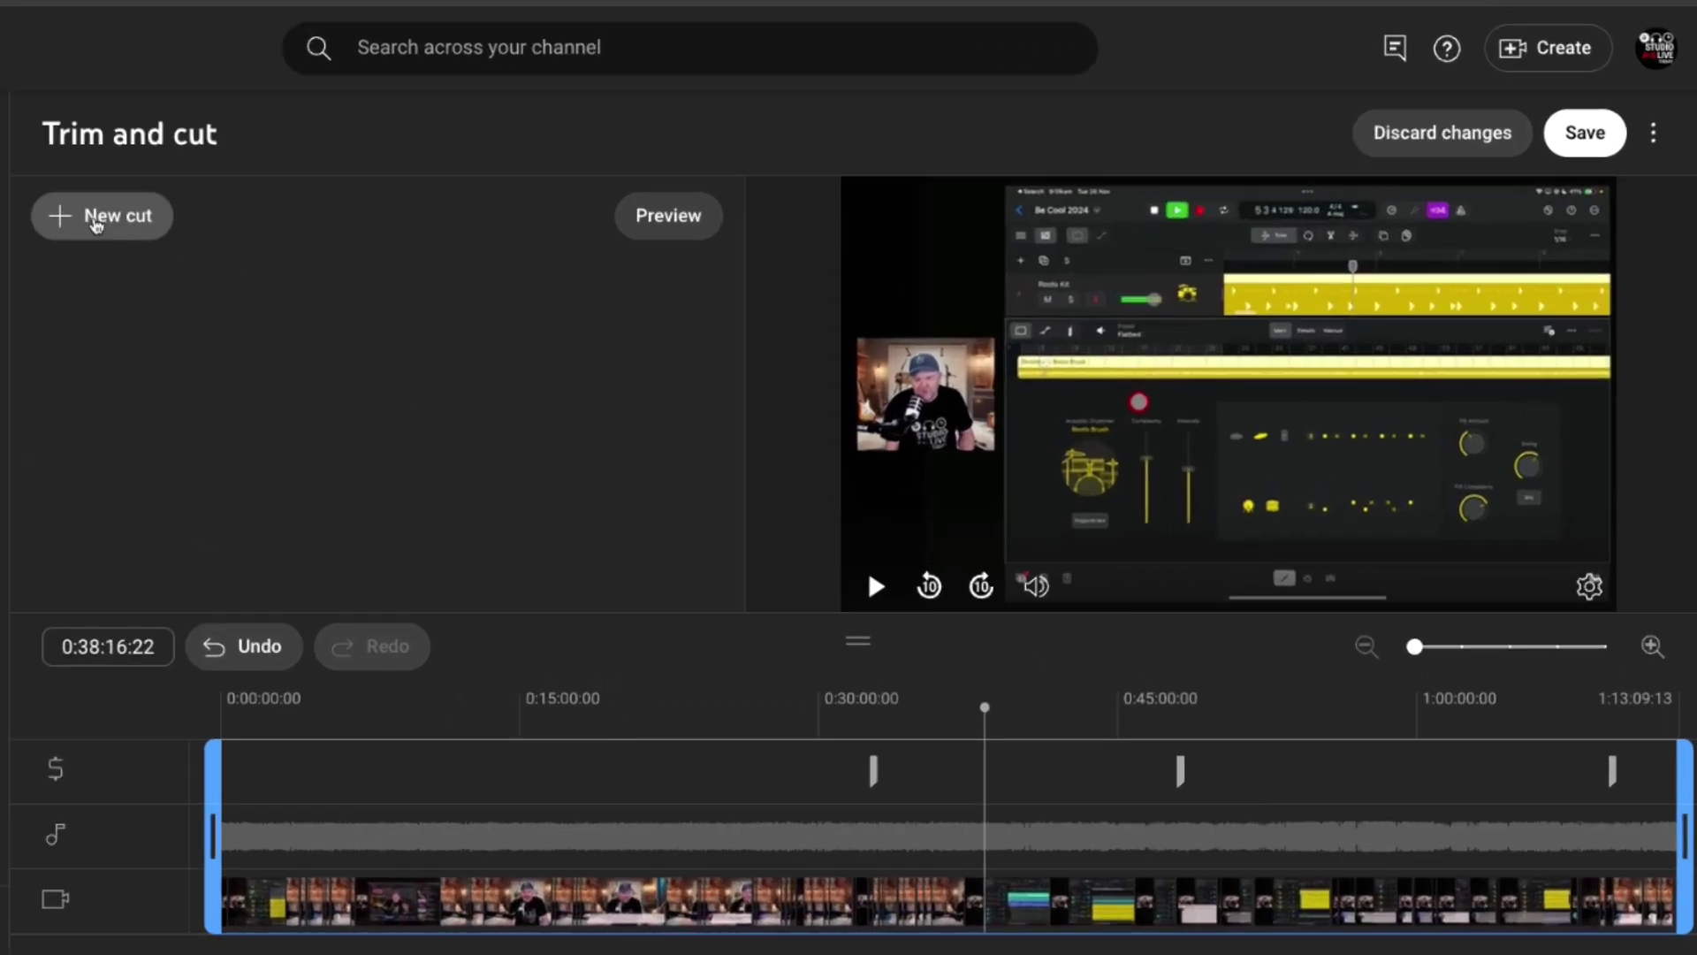
Step: Add a new cut spanning 0:34:45:15 to about 0:36:09, confirm it, and zoom back out
{"action": "left_click", "coordinate": [96, 223]}
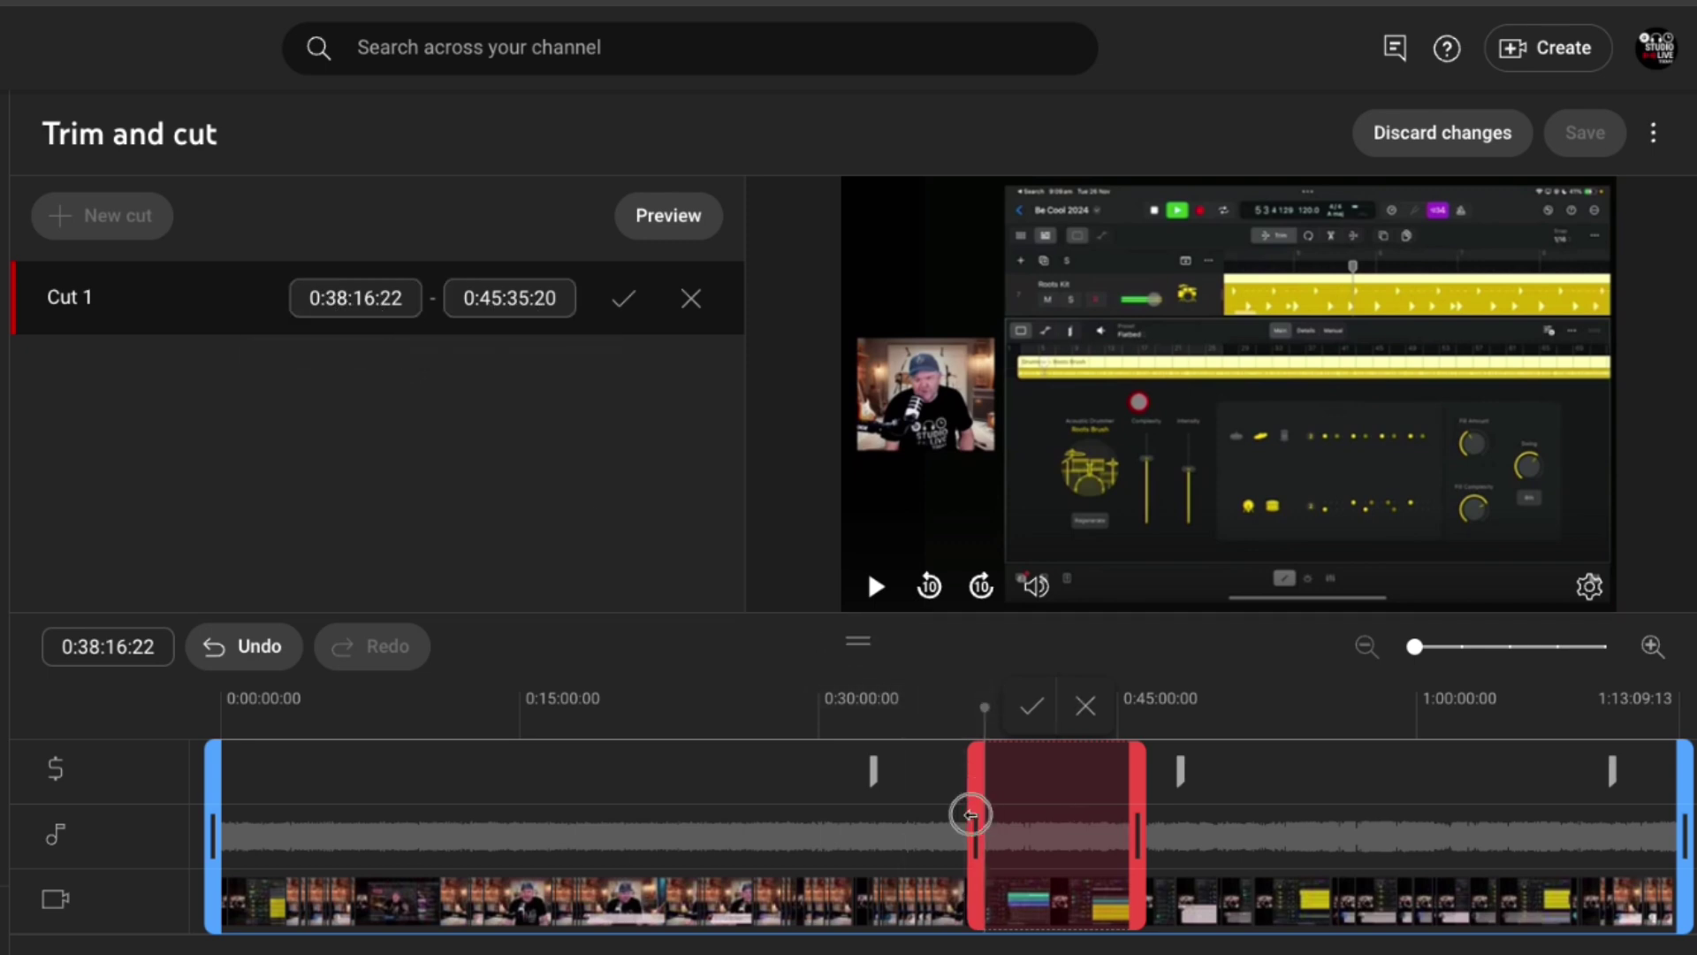
{"action": "left_click_drag", "start_coordinate": [970, 811], "coordinate": [922, 815]}
{"action": "left_click_drag", "start_coordinate": [1136, 819], "coordinate": [958, 779]}
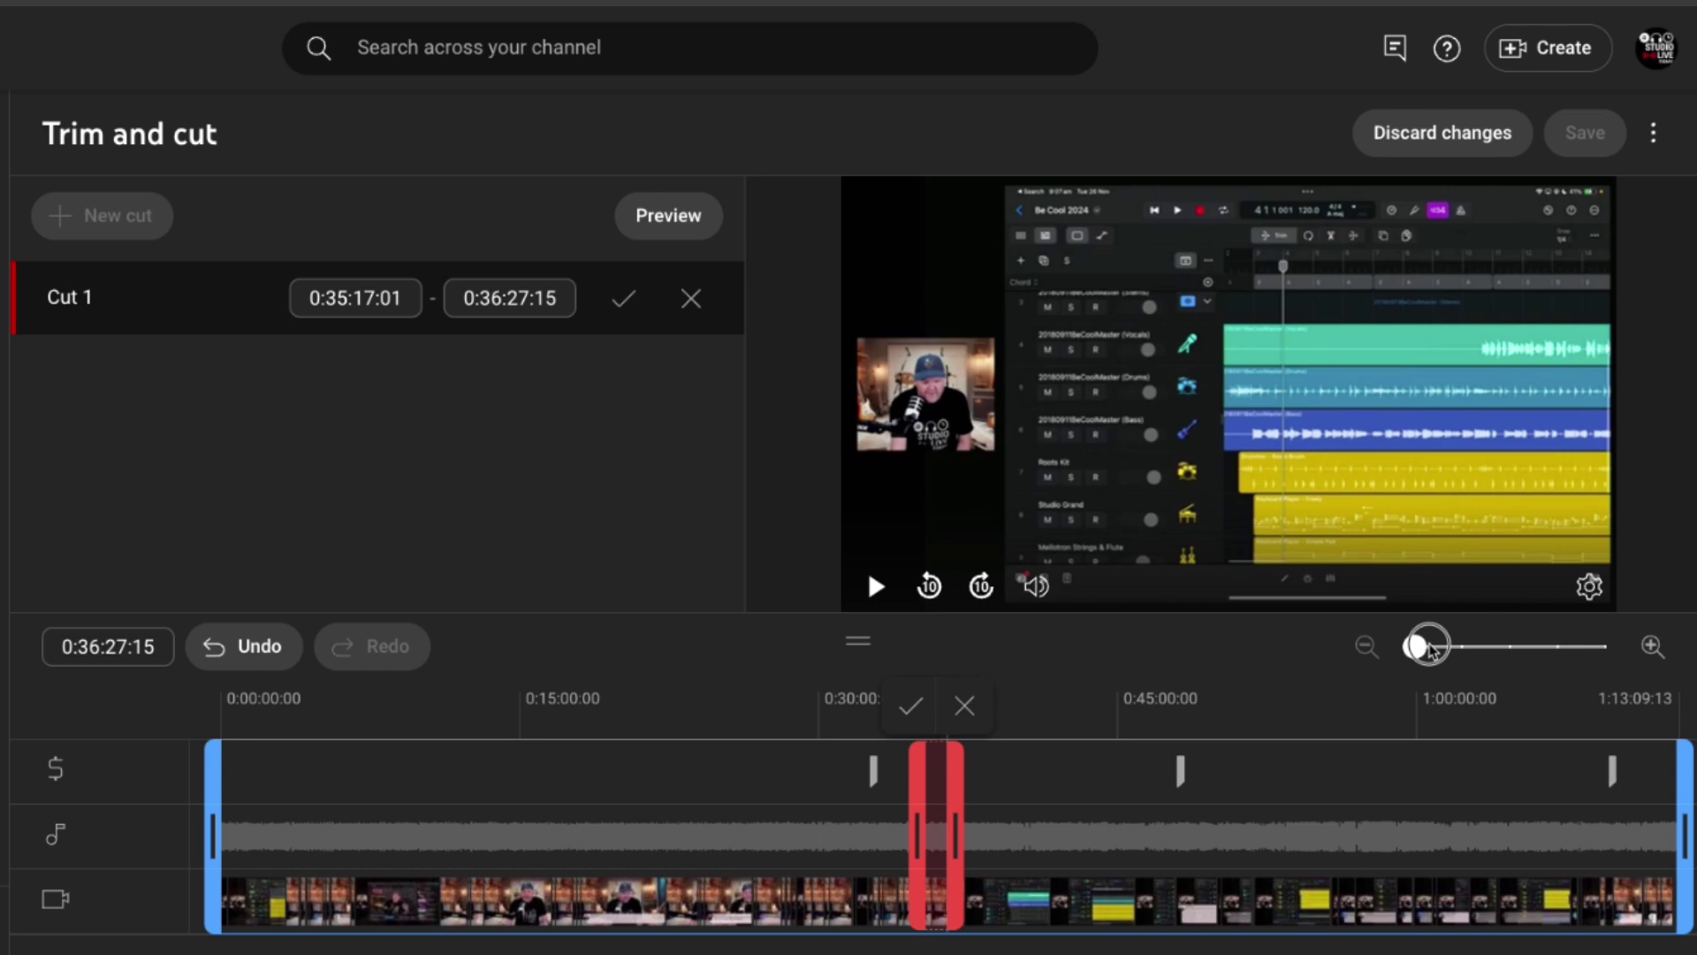
{"action": "left_click_drag", "start_coordinate": [1416, 647], "coordinate": [1510, 652]}
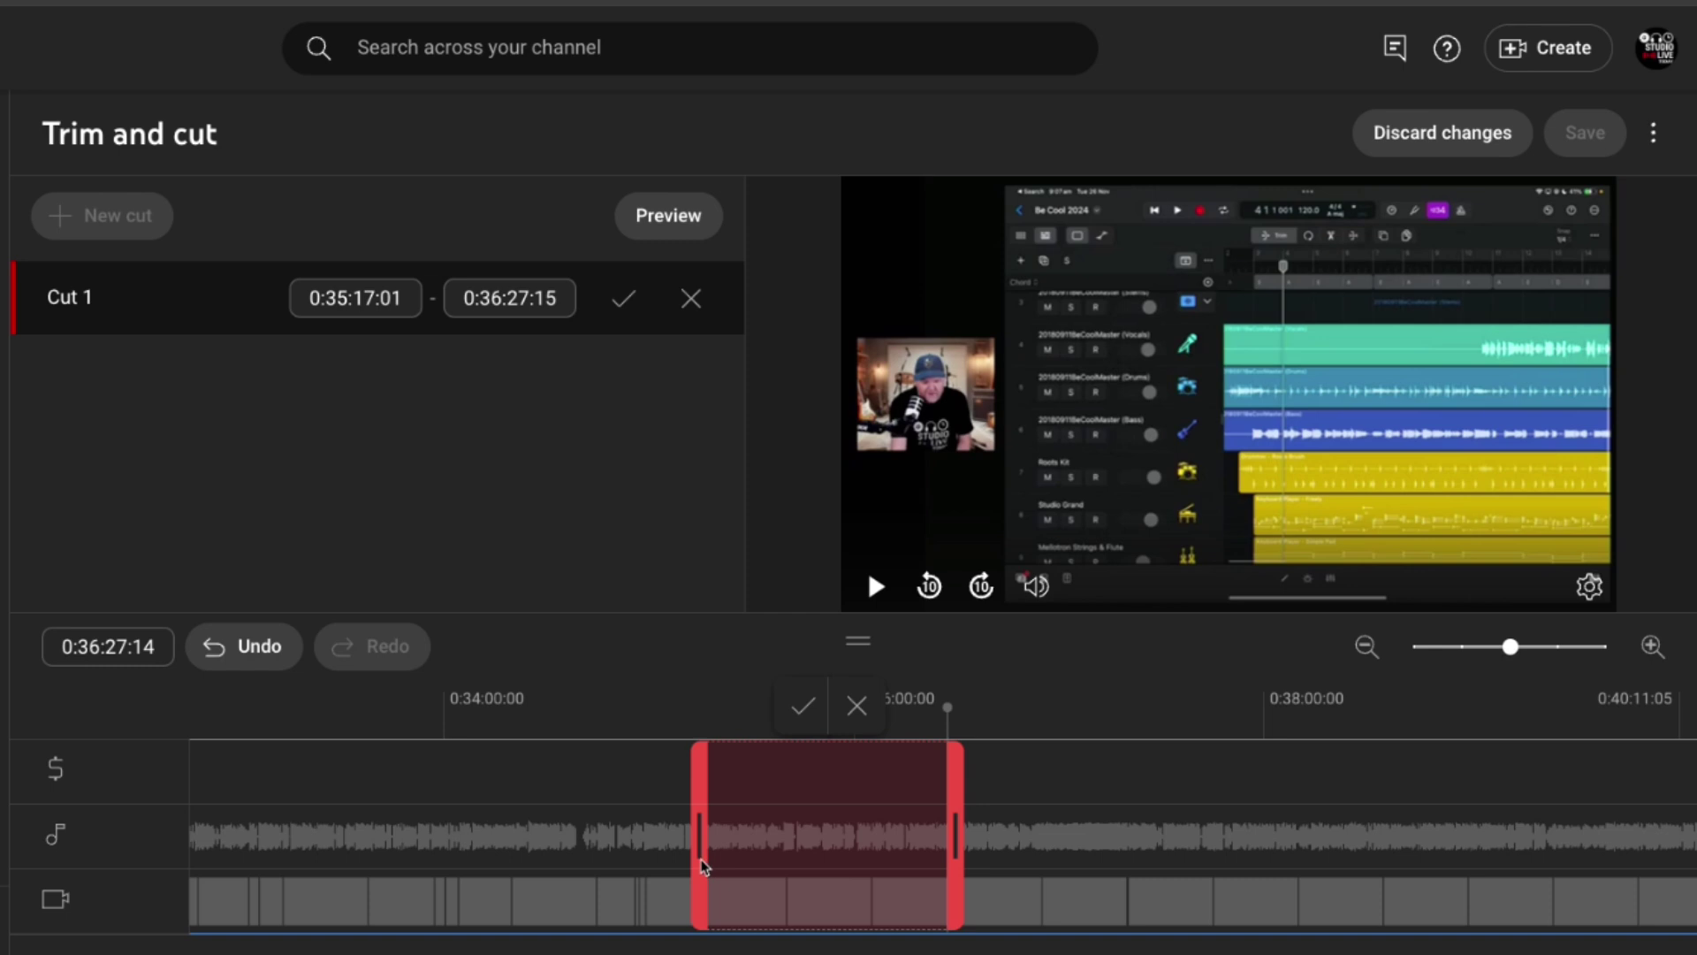
{"action": "left_click_drag", "start_coordinate": [702, 862], "coordinate": [592, 853]}
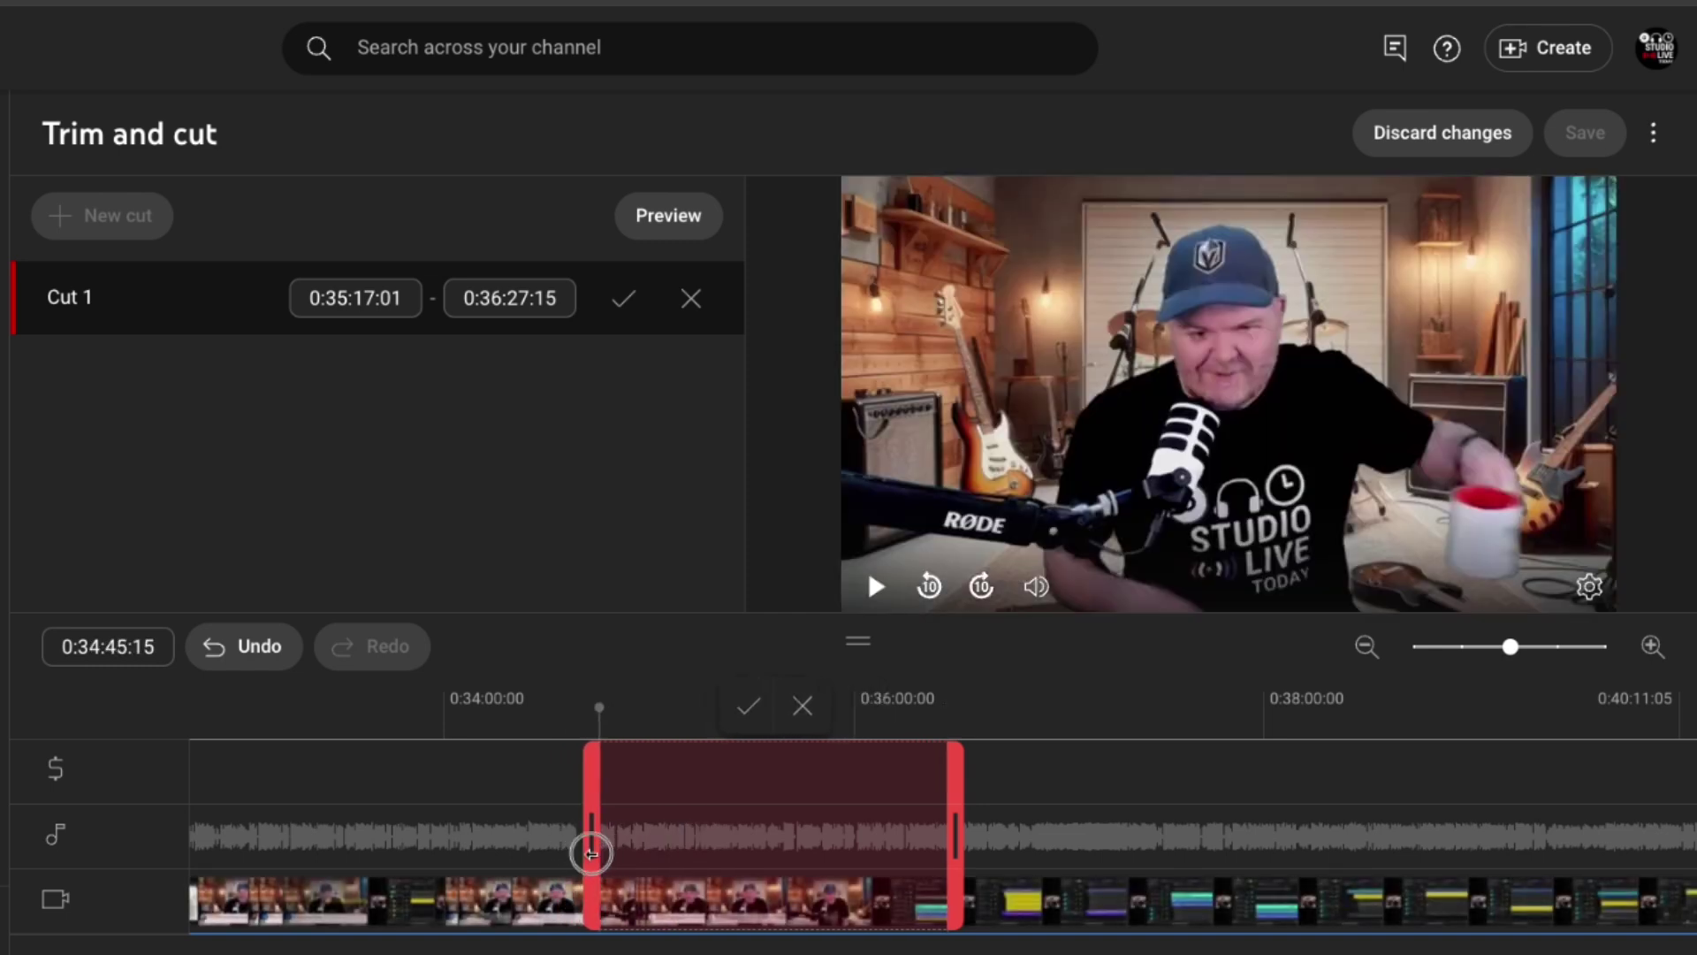
{"action": "left_click_drag", "start_coordinate": [955, 856], "coordinate": [892, 854]}
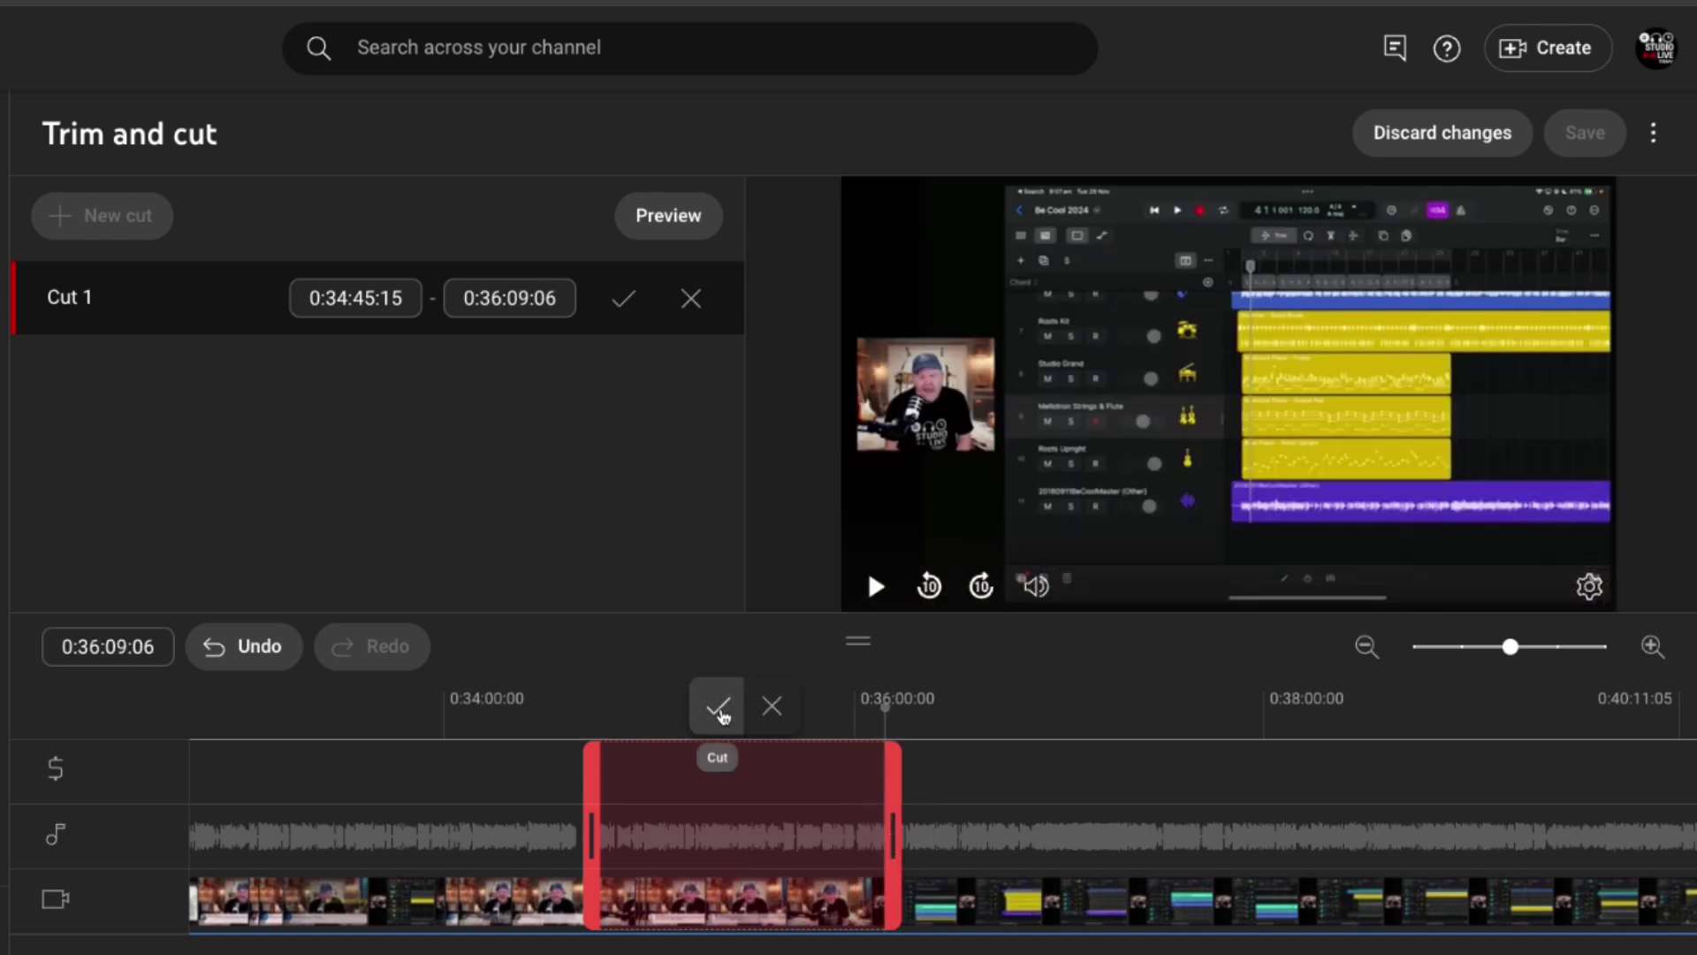
{"action": "left_click", "coordinate": [720, 710]}
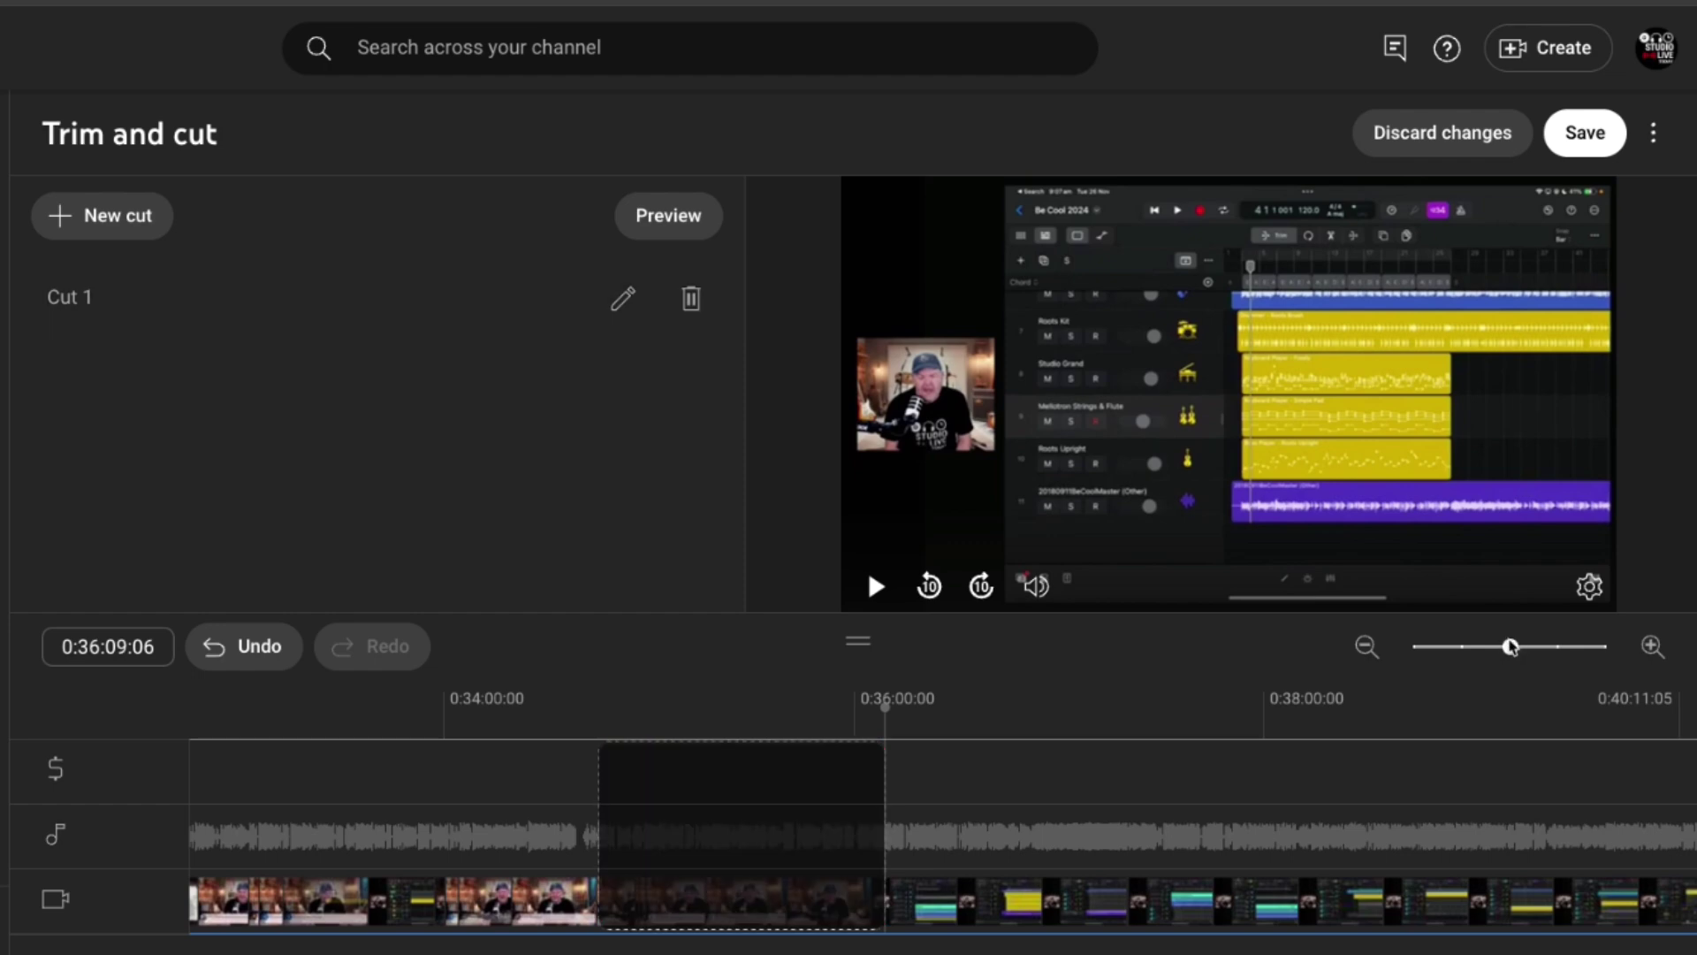
{"action": "left_click_drag", "start_coordinate": [1510, 646], "coordinate": [1431, 650]}
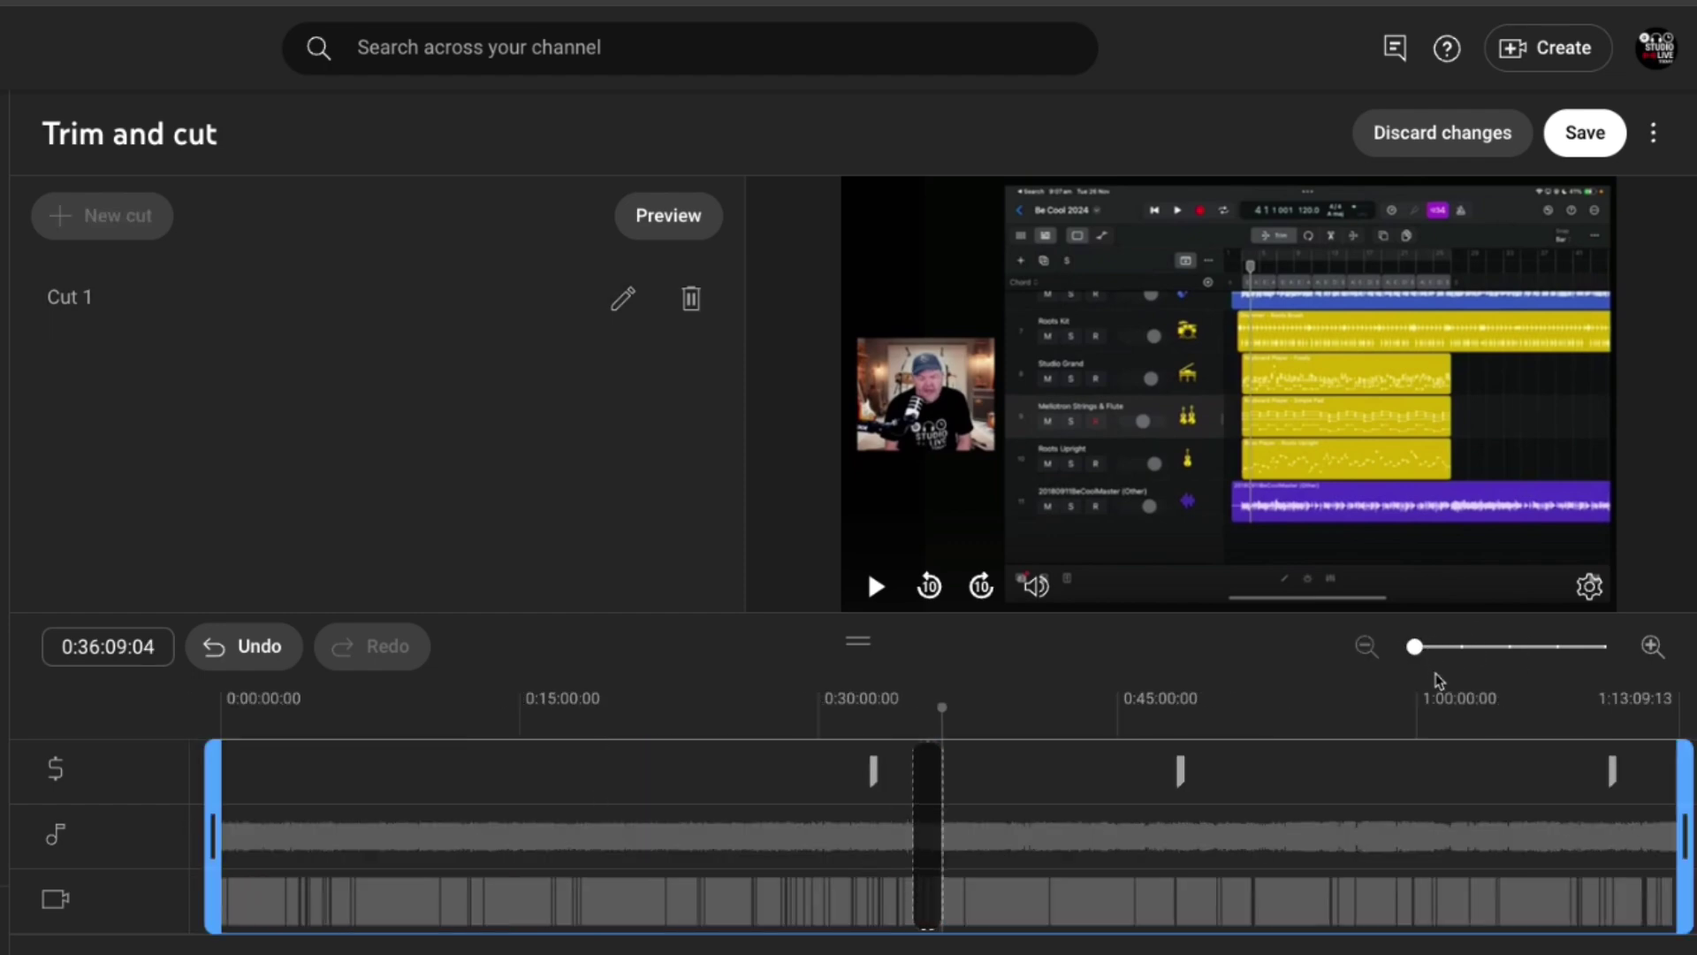
Step: Add Cut 2 spanning 0:59:52:09 to 1:00:45:17 on the timeline and confirm it
{"action": "mouse_move", "coordinate": [926, 756]}
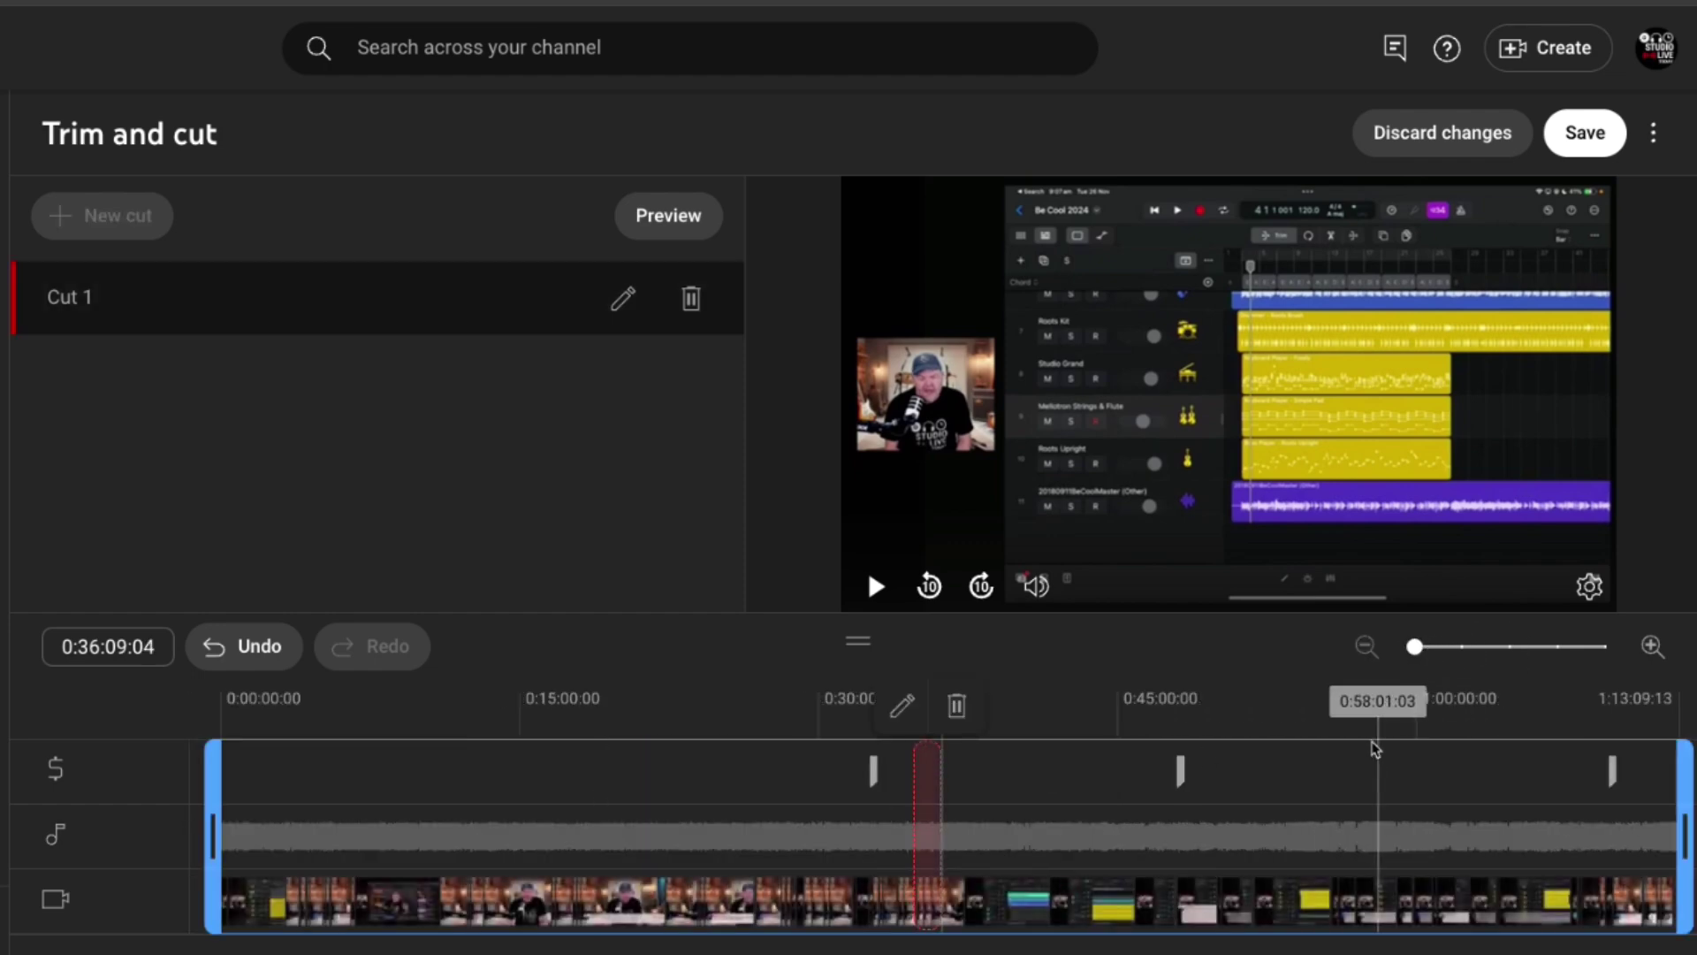
{"action": "left_click", "coordinate": [1339, 752]}
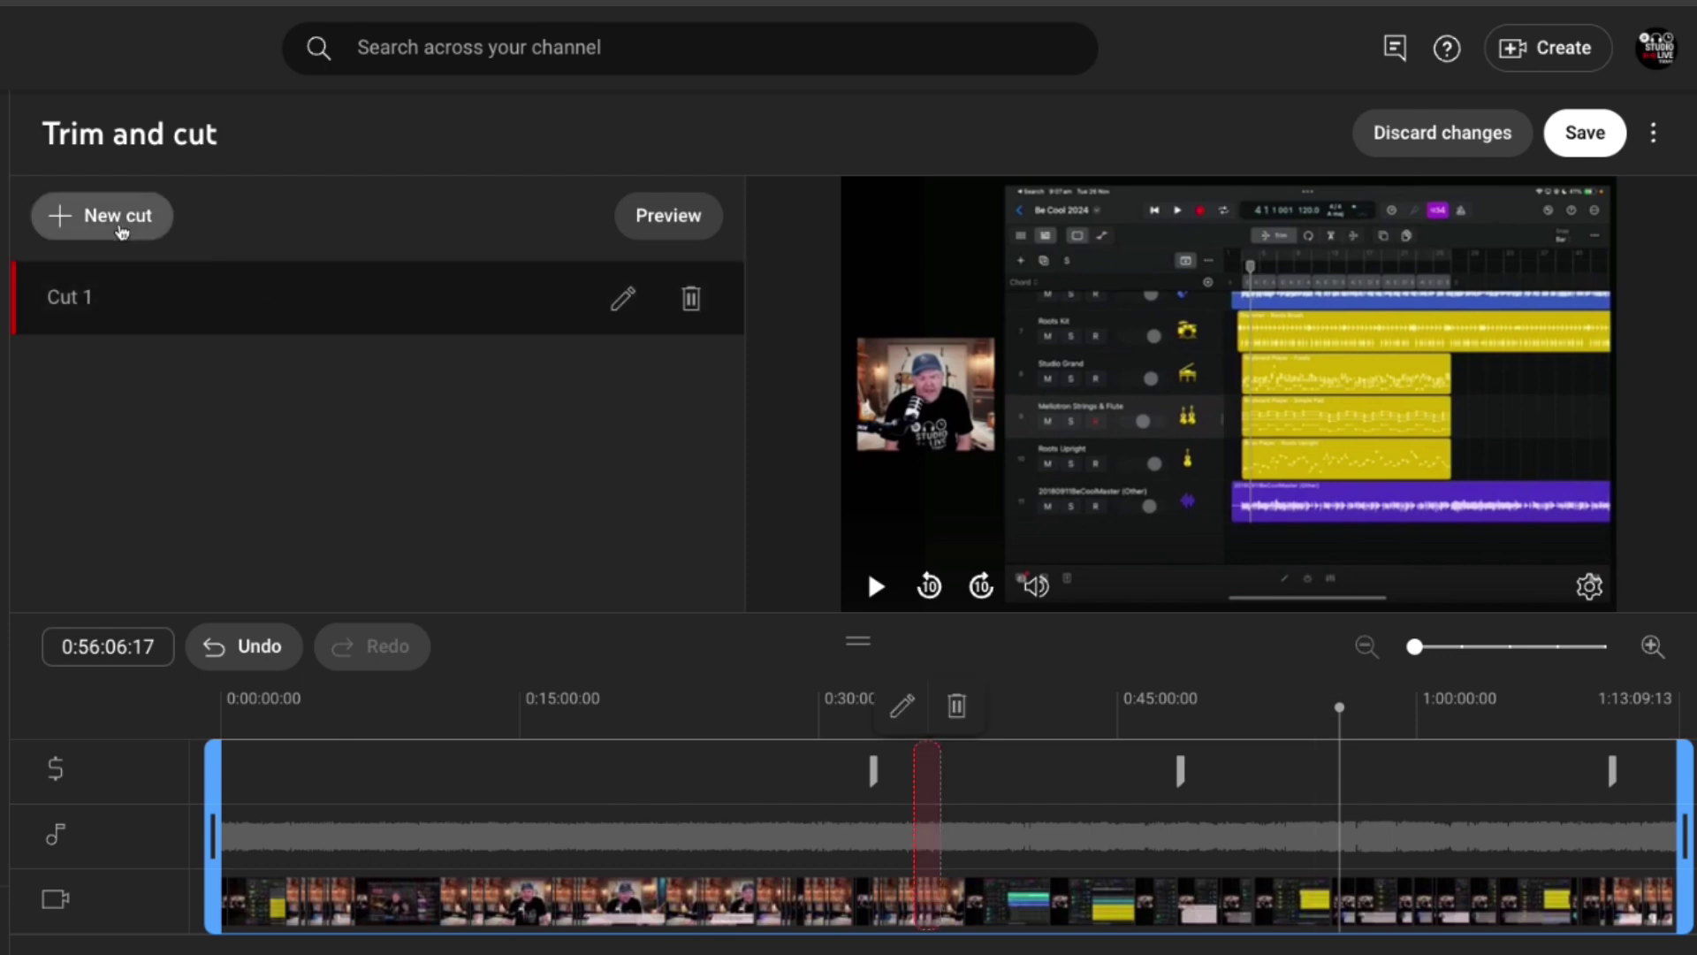
{"action": "left_click", "coordinate": [121, 232]}
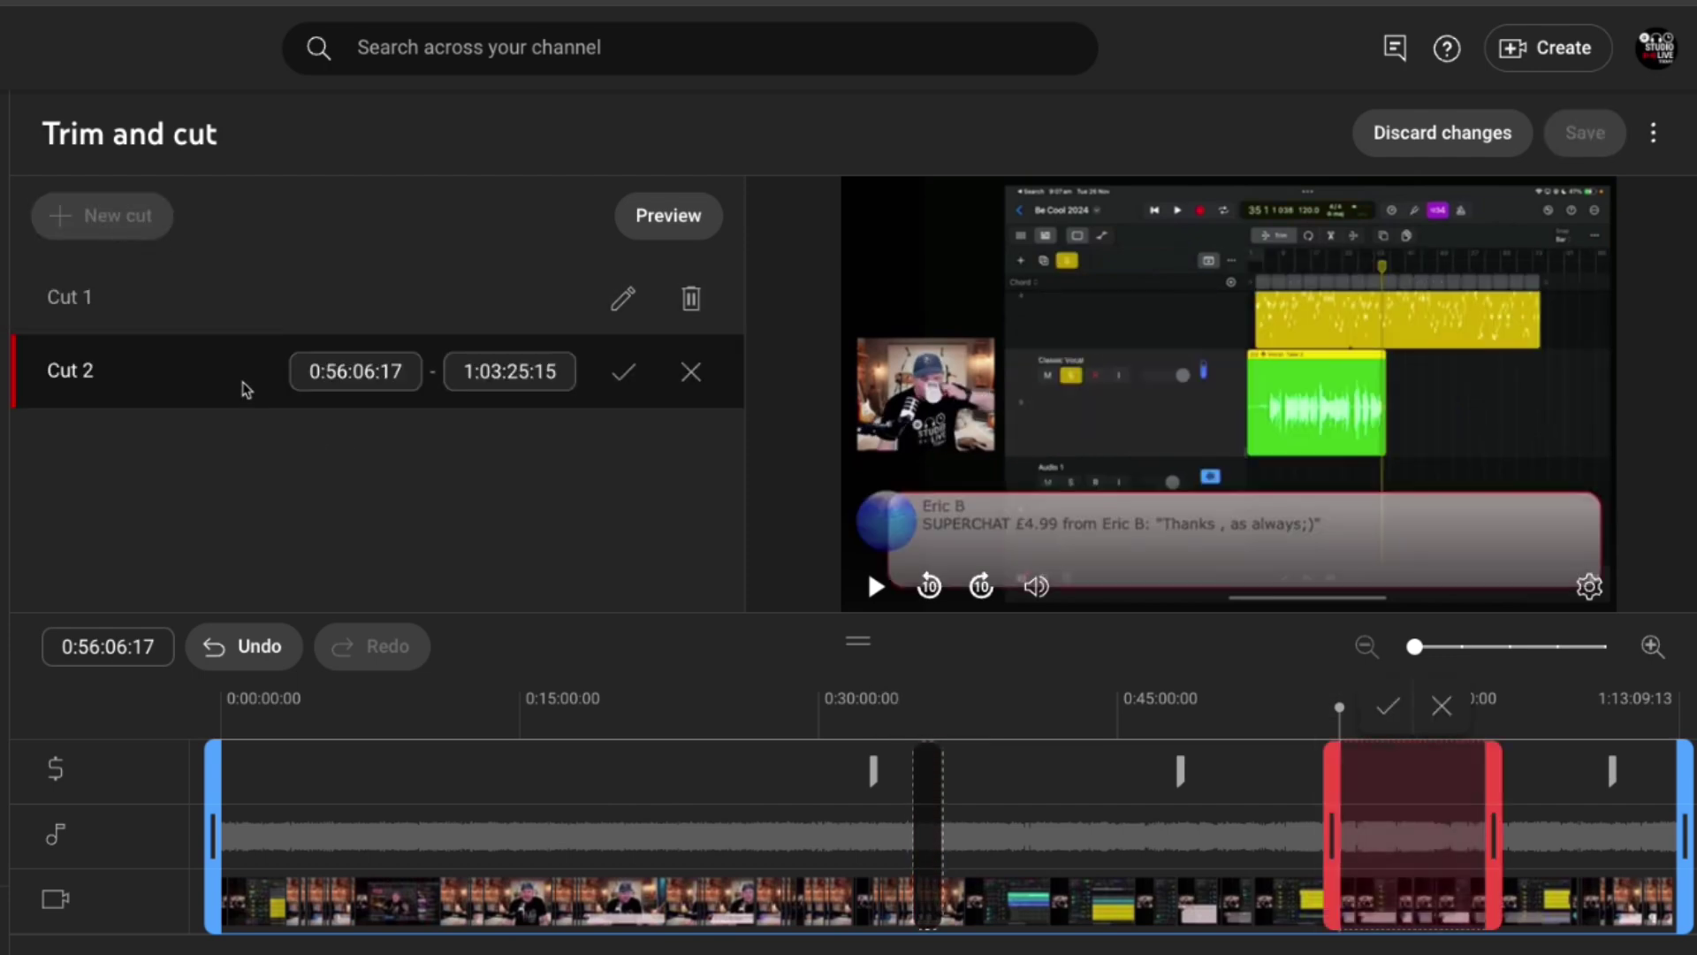
{"action": "left_click_drag", "start_coordinate": [1332, 836], "coordinate": [1447, 831]}
{"action": "left_click_drag", "start_coordinate": [1449, 655], "coordinate": [1514, 651]}
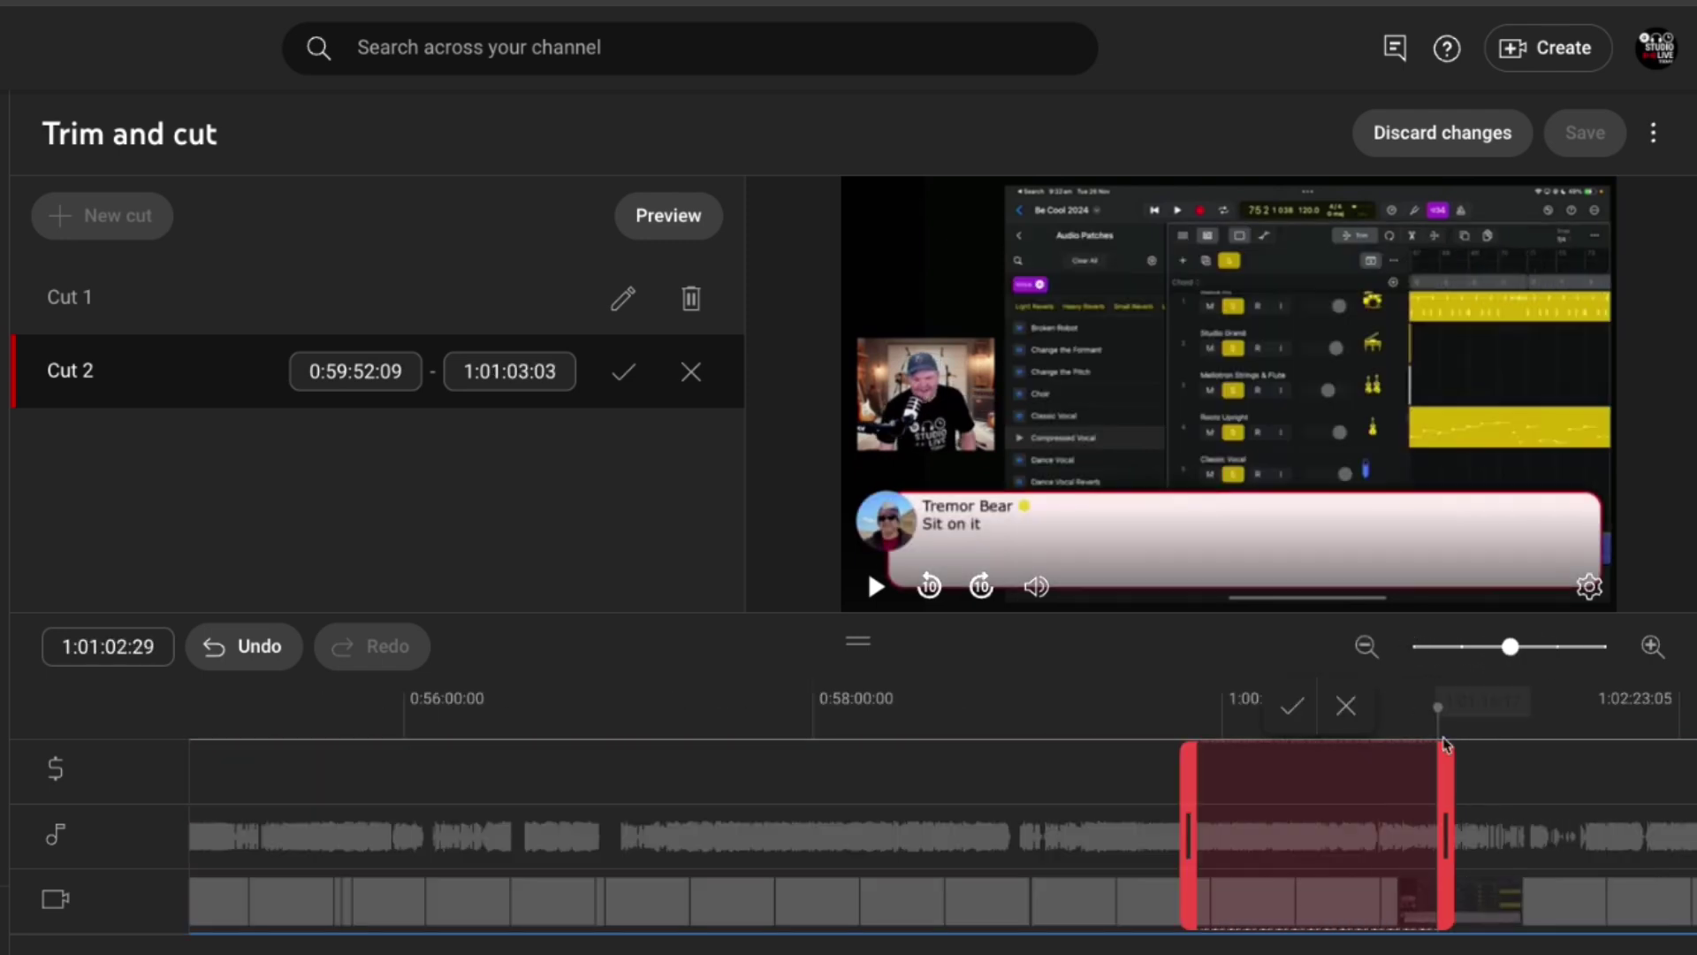
{"action": "left_click_drag", "start_coordinate": [1427, 839], "coordinate": [1385, 835]}
{"action": "left_click", "coordinate": [1263, 707]}
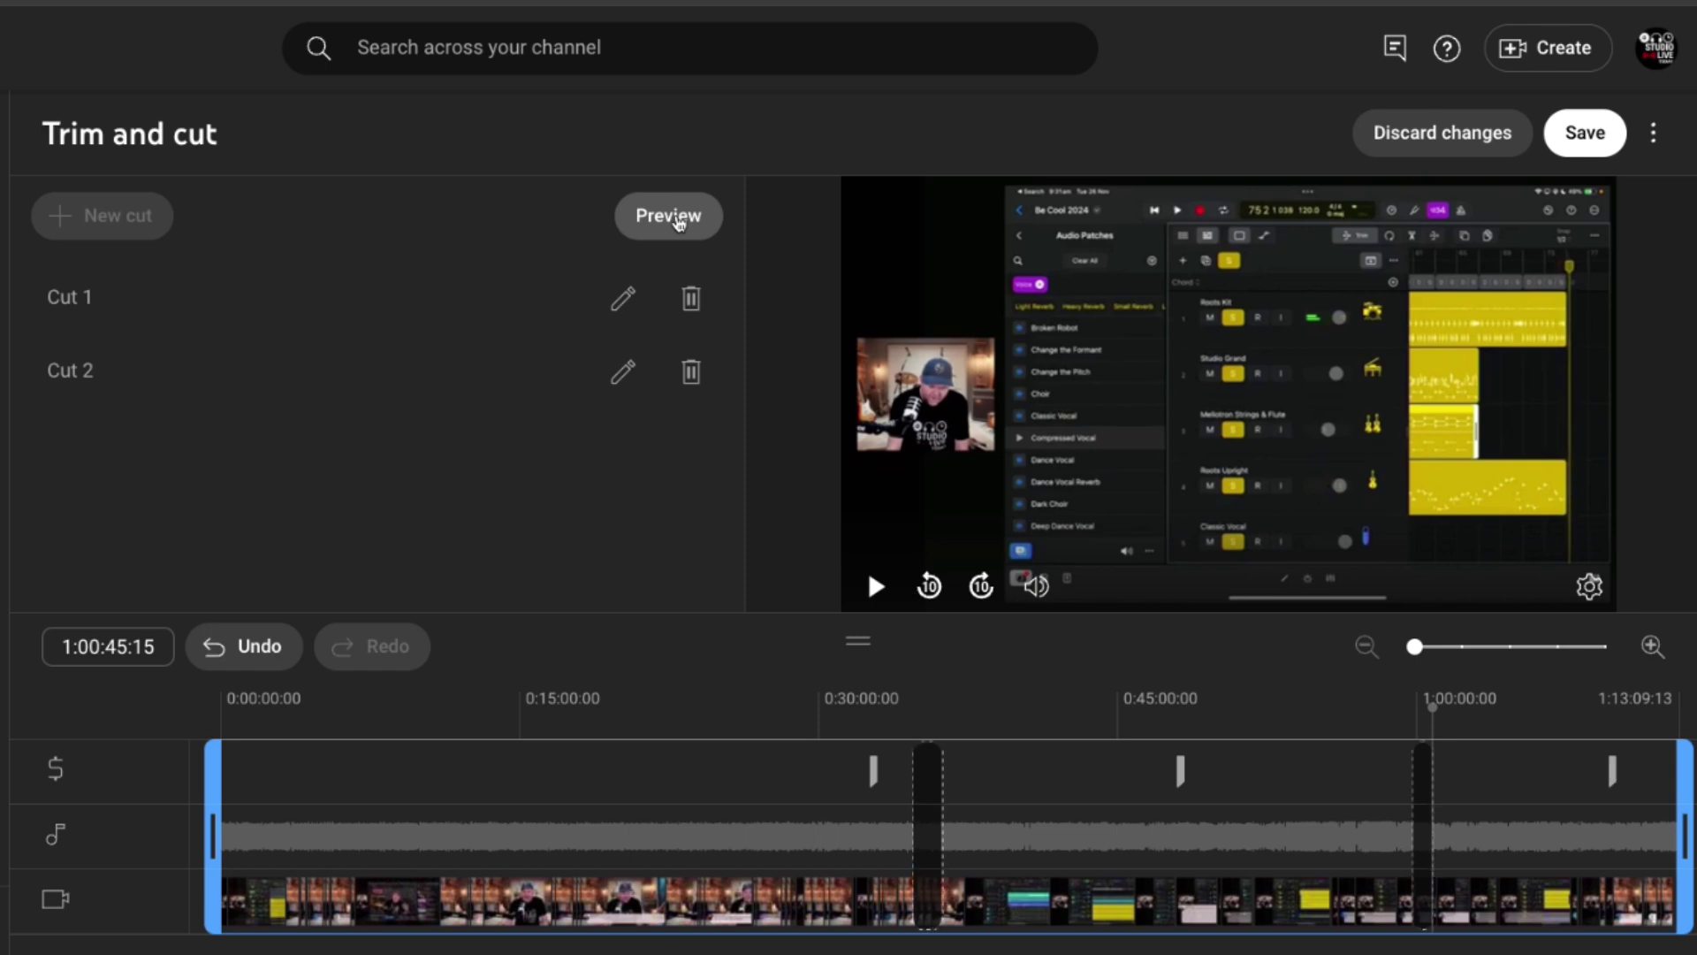
{"action": "left_click", "coordinate": [677, 222]}
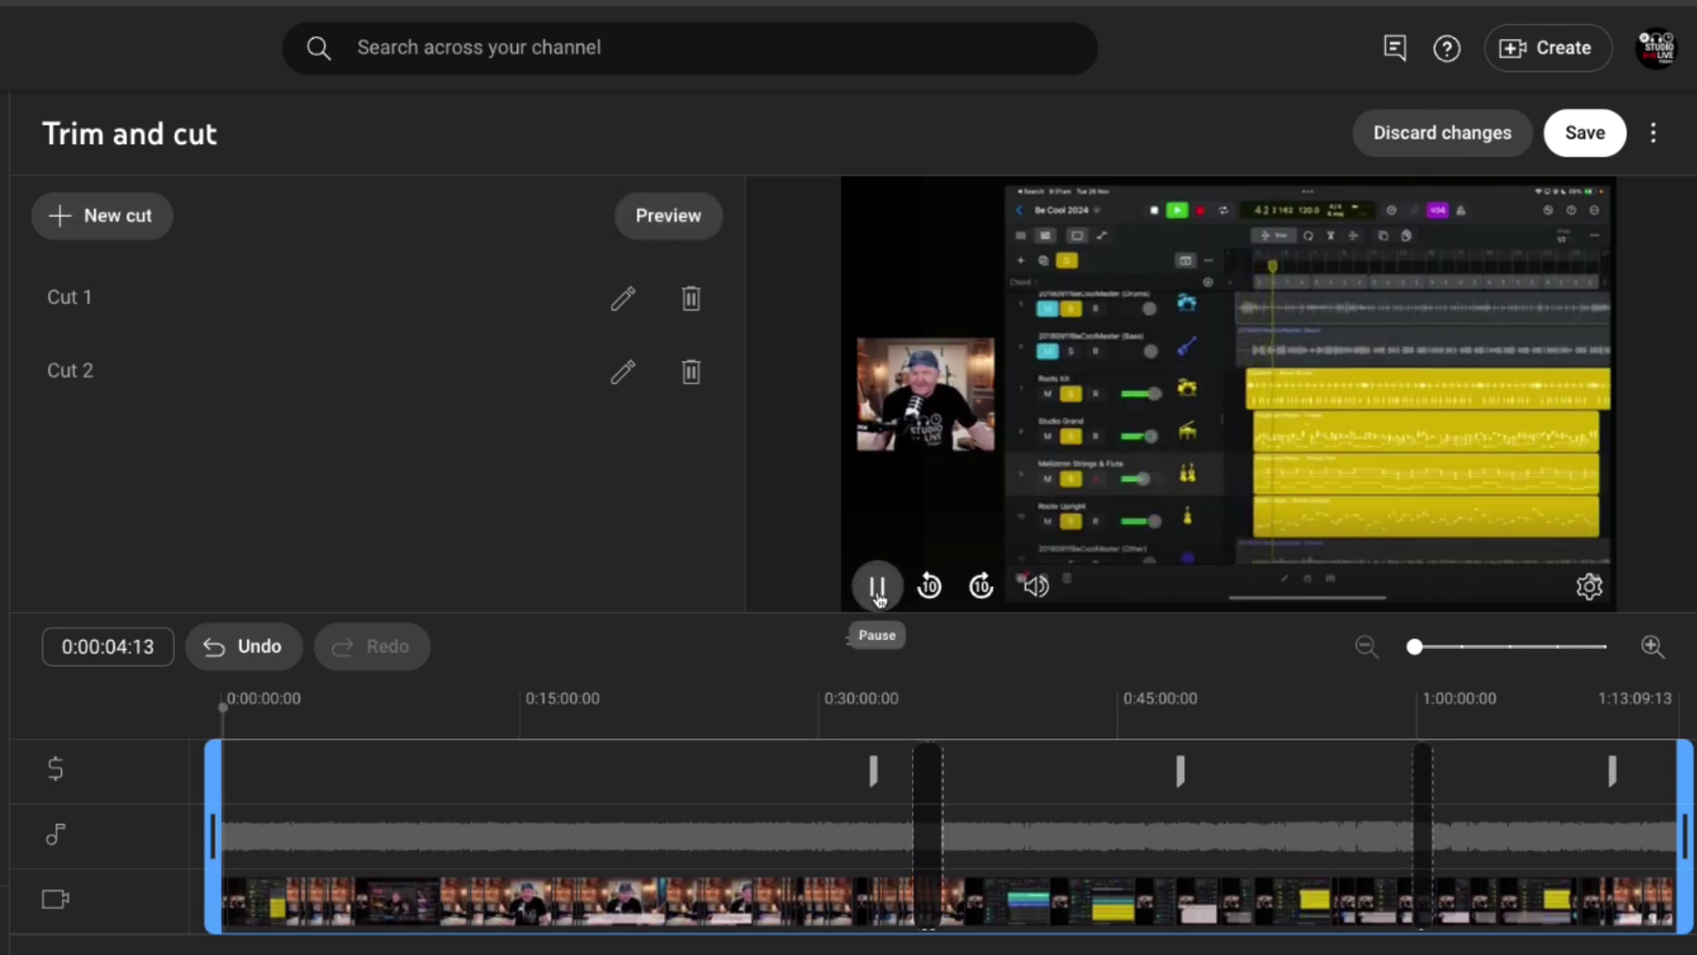
{"action": "left_click", "coordinate": [877, 588]}
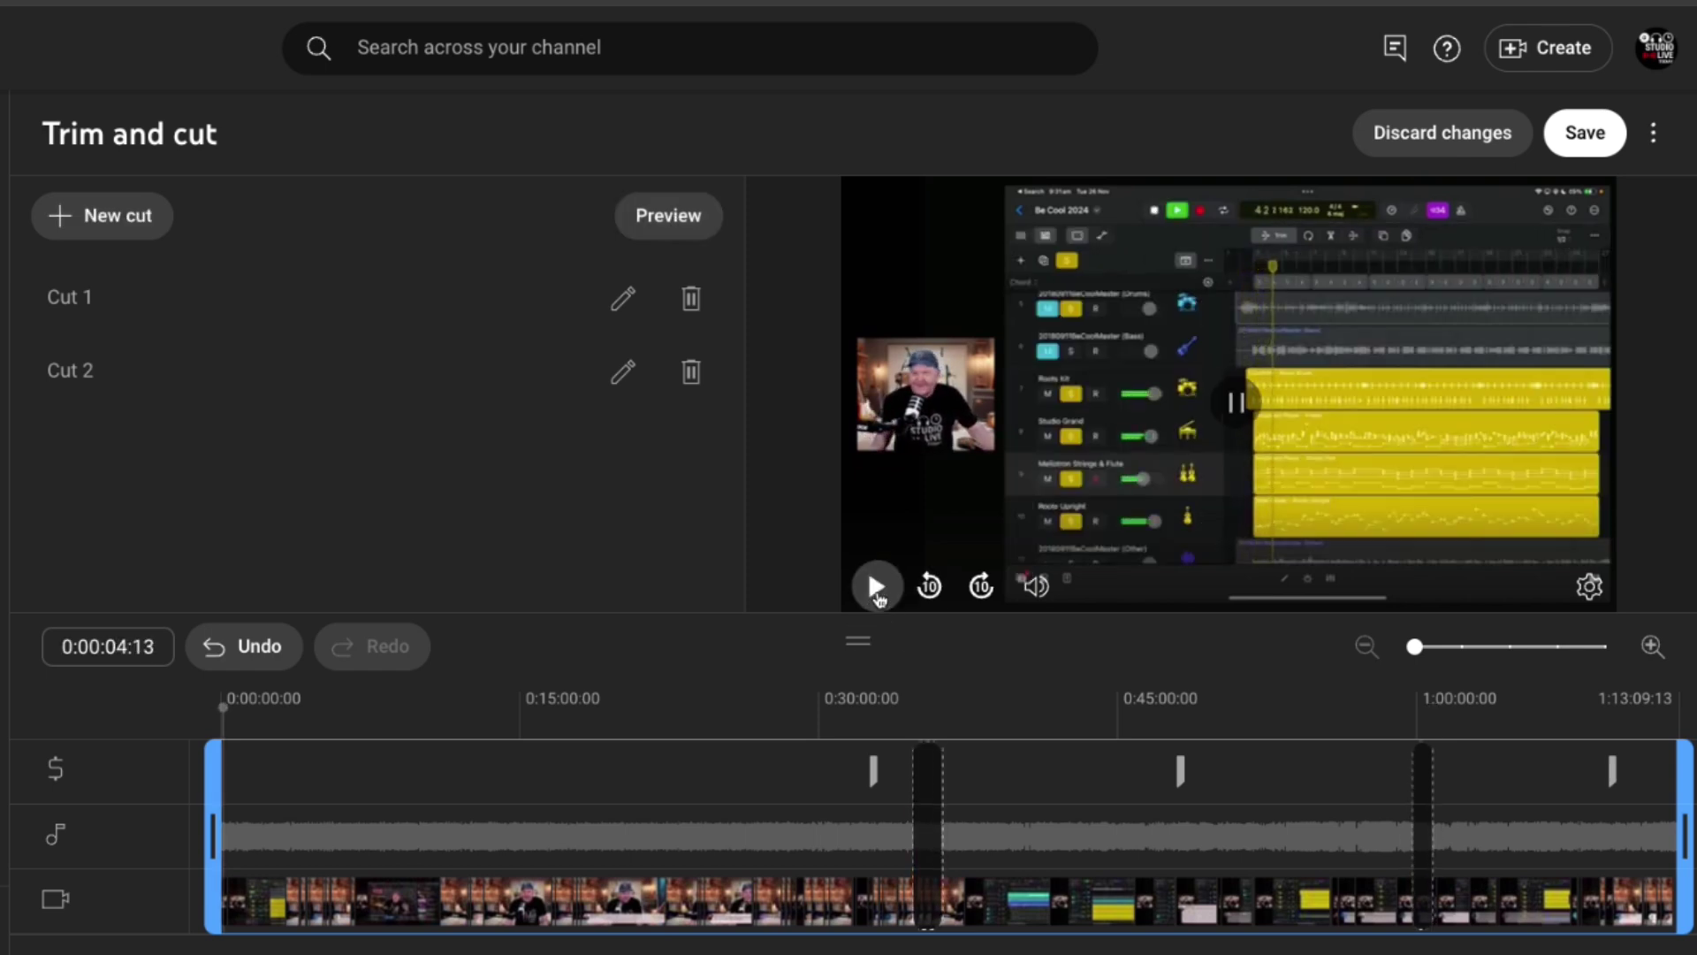
{"action": "left_click", "coordinate": [905, 705]}
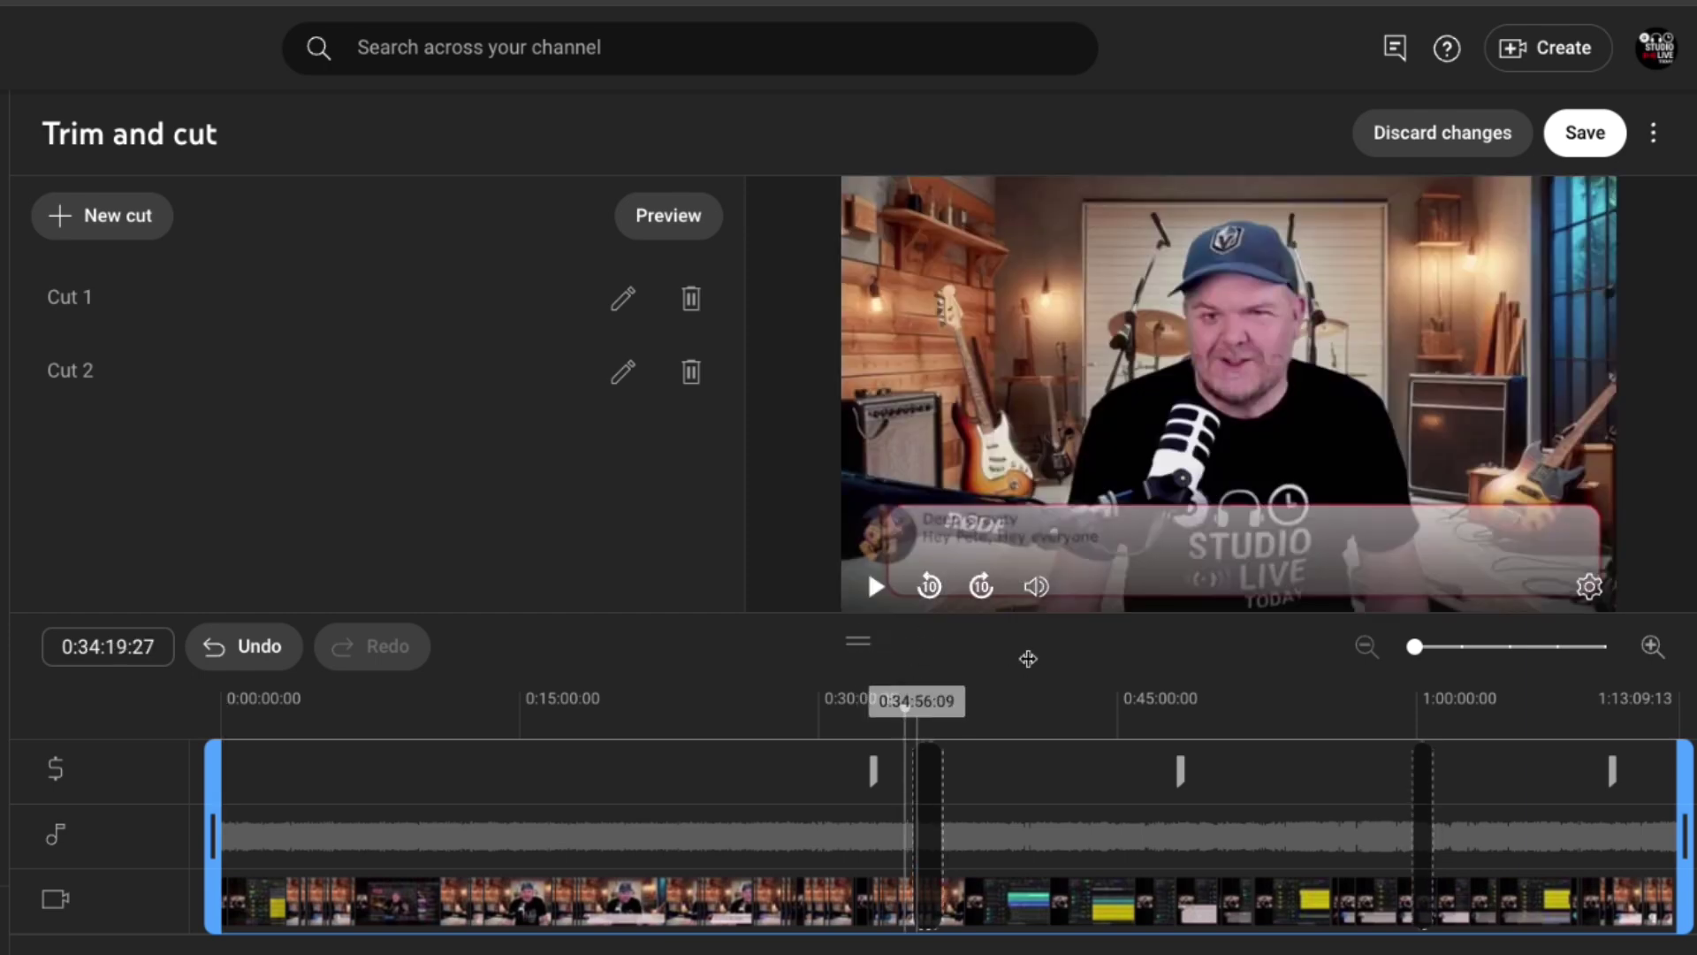
{"action": "scroll", "coordinate": [1054, 661], "scroll_direction": "up", "scroll_amount": 2}
{"action": "key", "text": "space"}
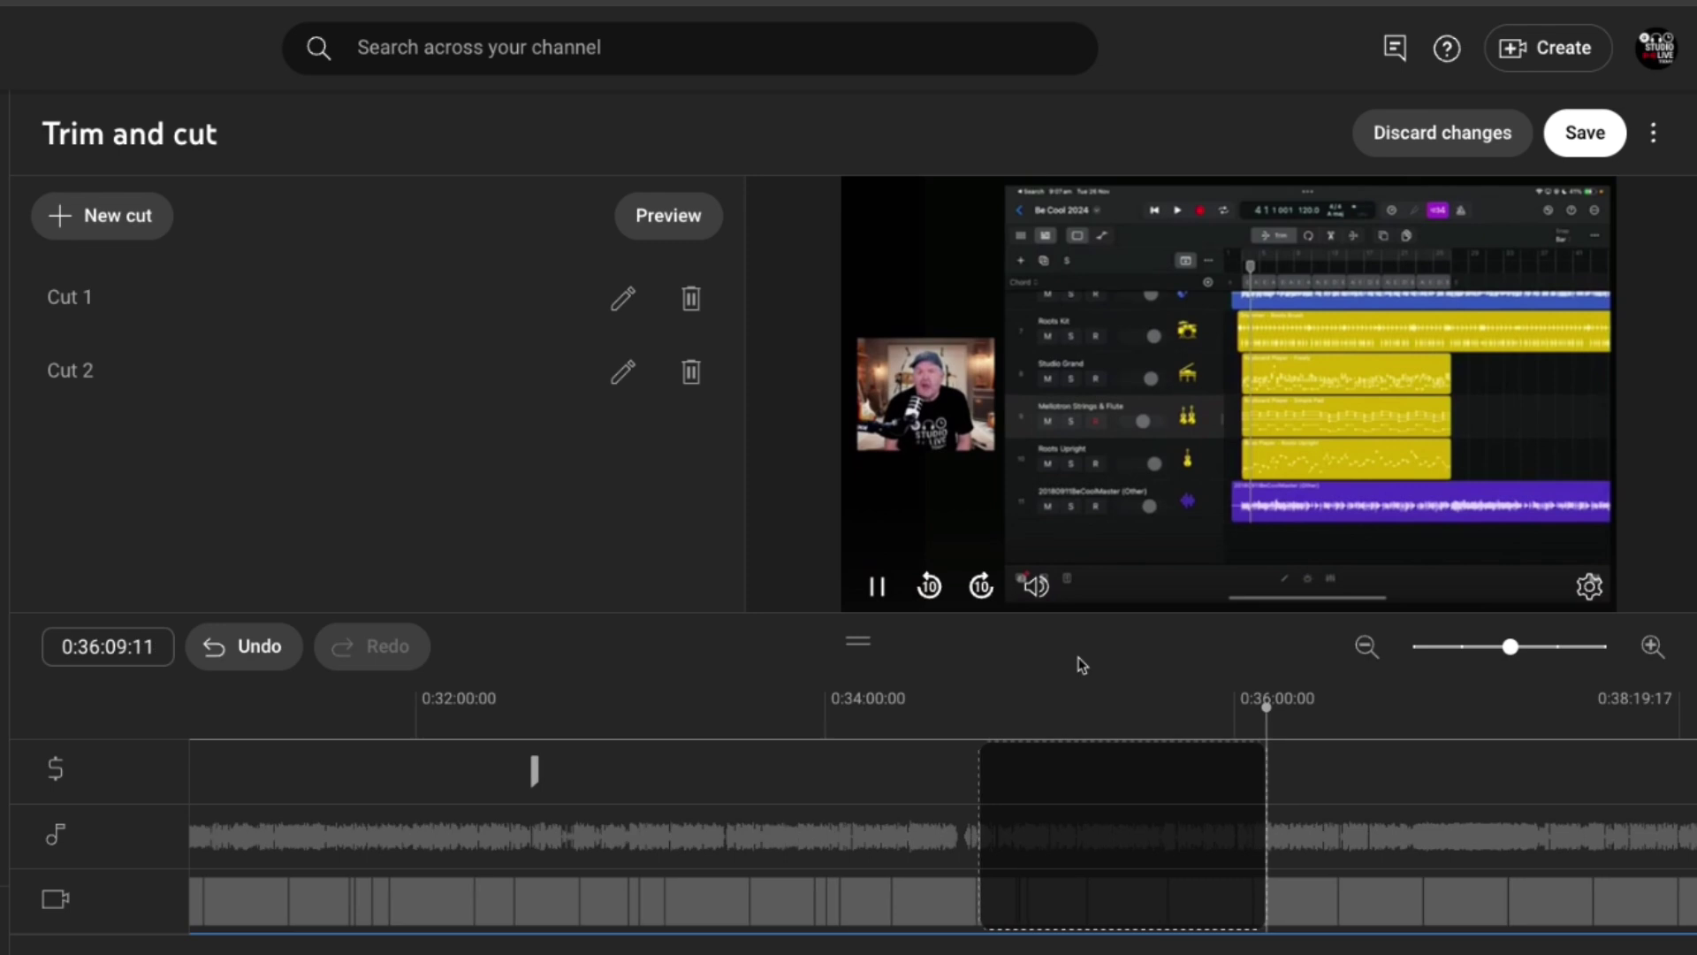
{"action": "left_click", "coordinate": [877, 586]}
Step: Select Cut 1, then zoom the timeline fully out to show the whole video
{"action": "left_click", "coordinate": [1183, 833]}
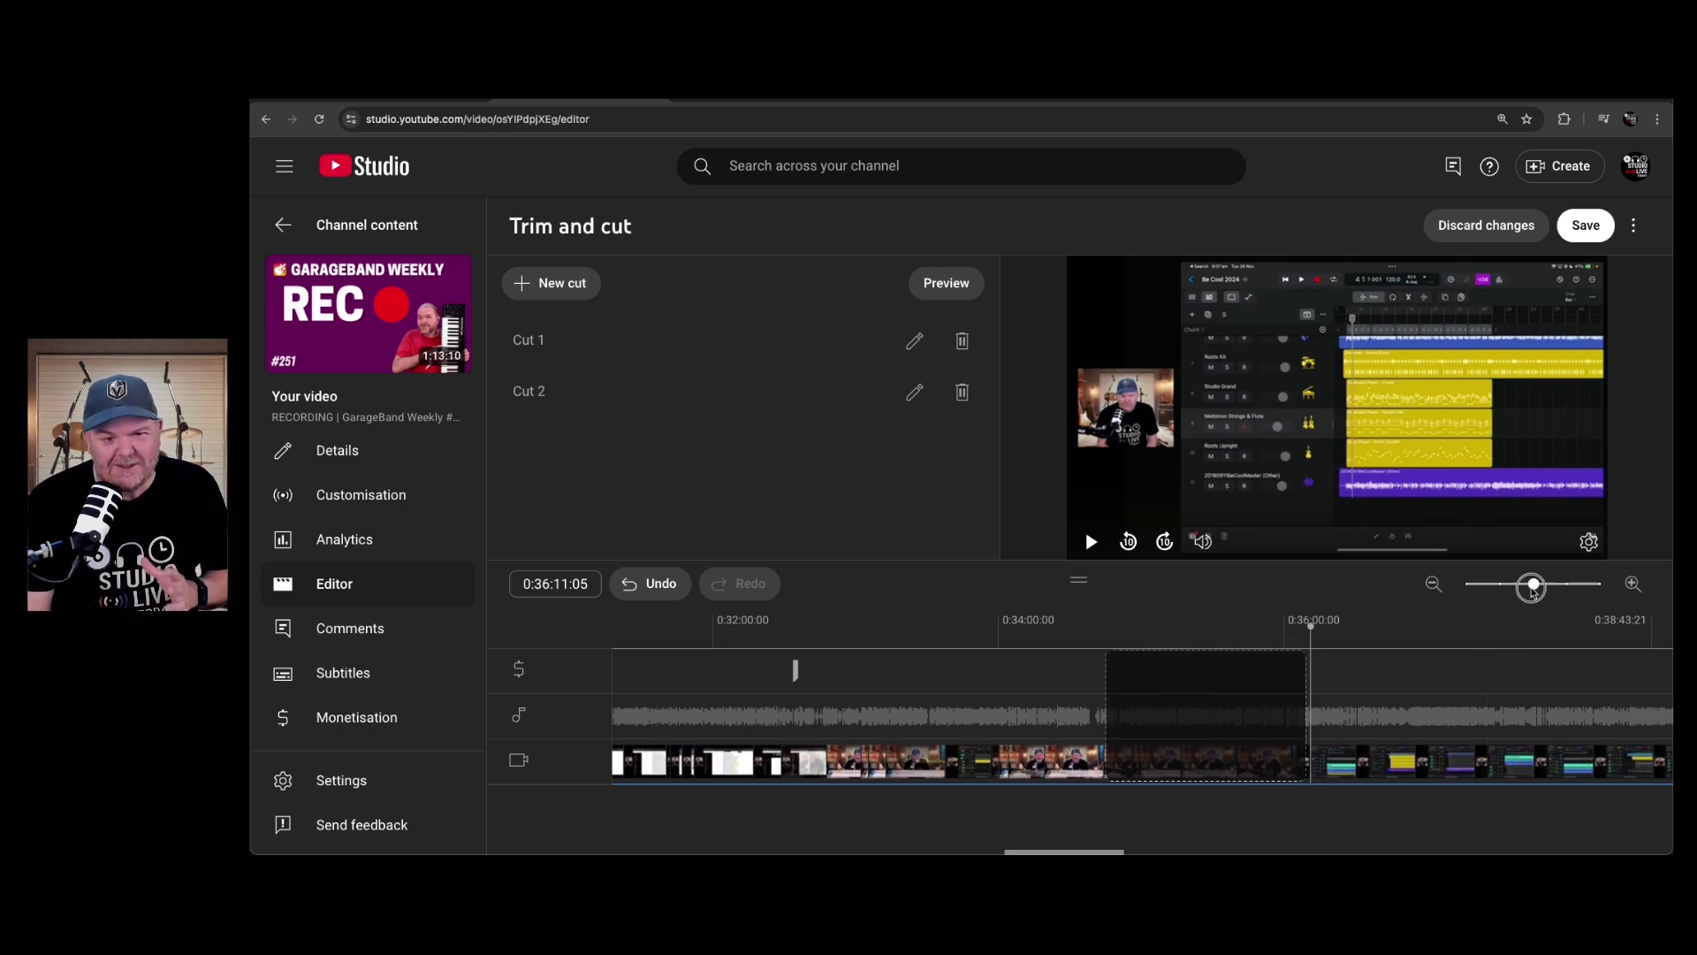
{"action": "left_click_drag", "start_coordinate": [1534, 584], "coordinate": [1467, 587]}
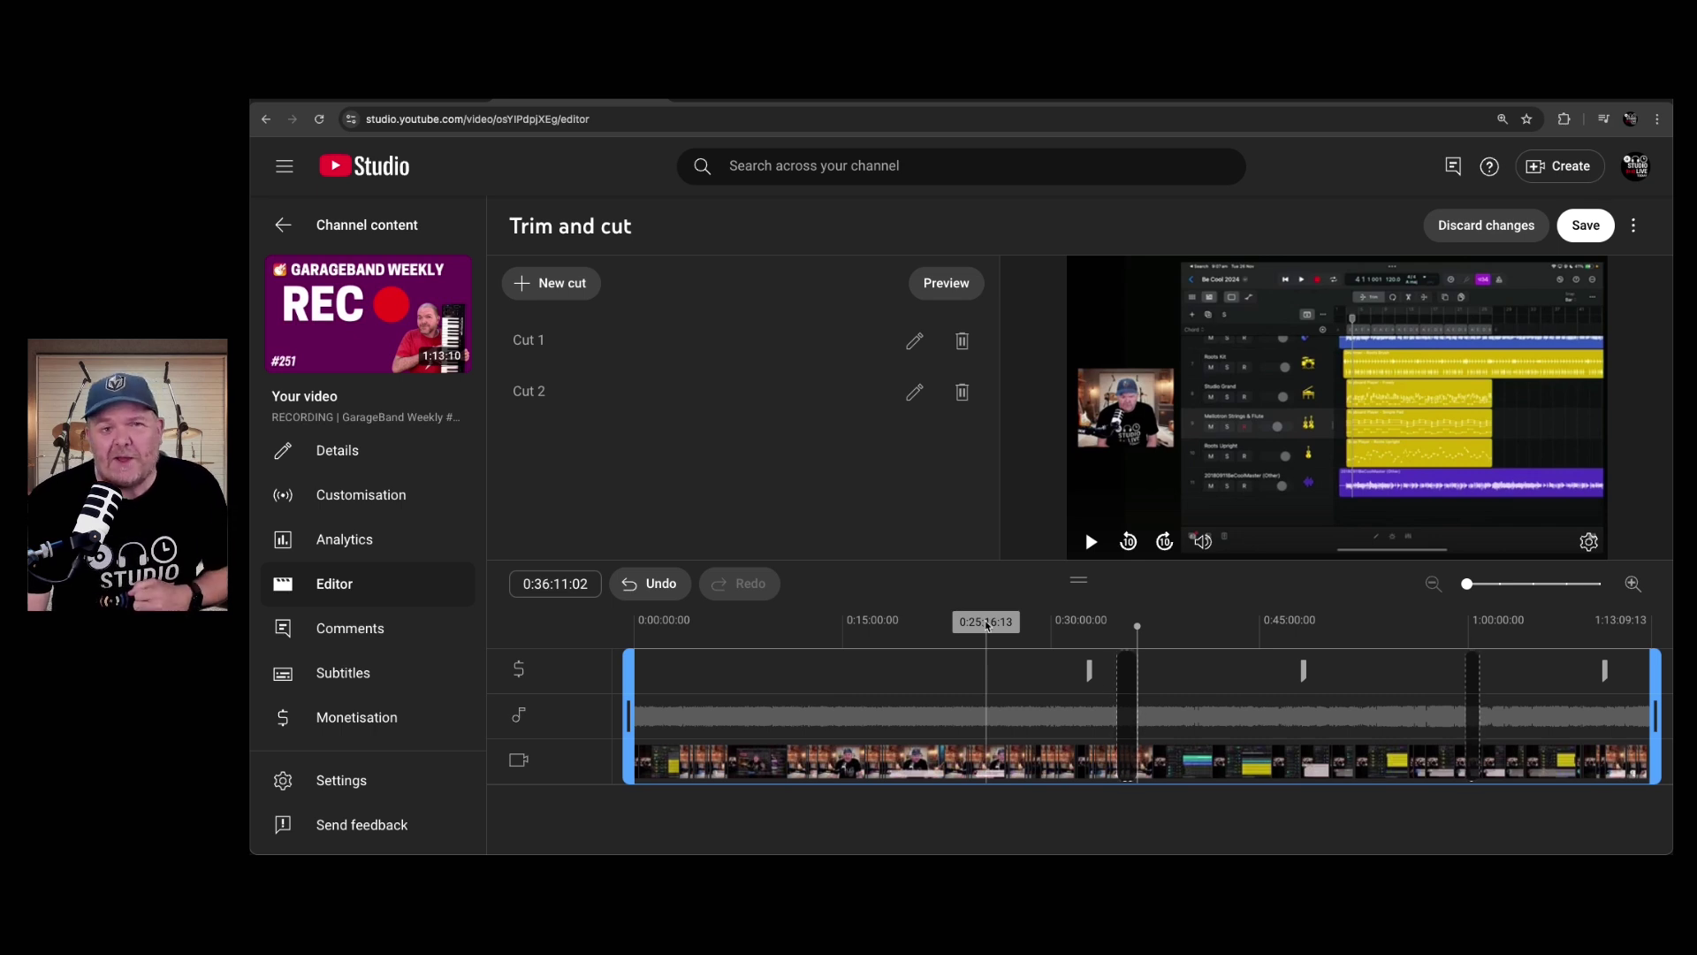
Step: Review Cut 1's region, then deselect it before saving
{"action": "left_click", "coordinate": [1127, 716]}
{"action": "left_click", "coordinate": [1661, 370]}
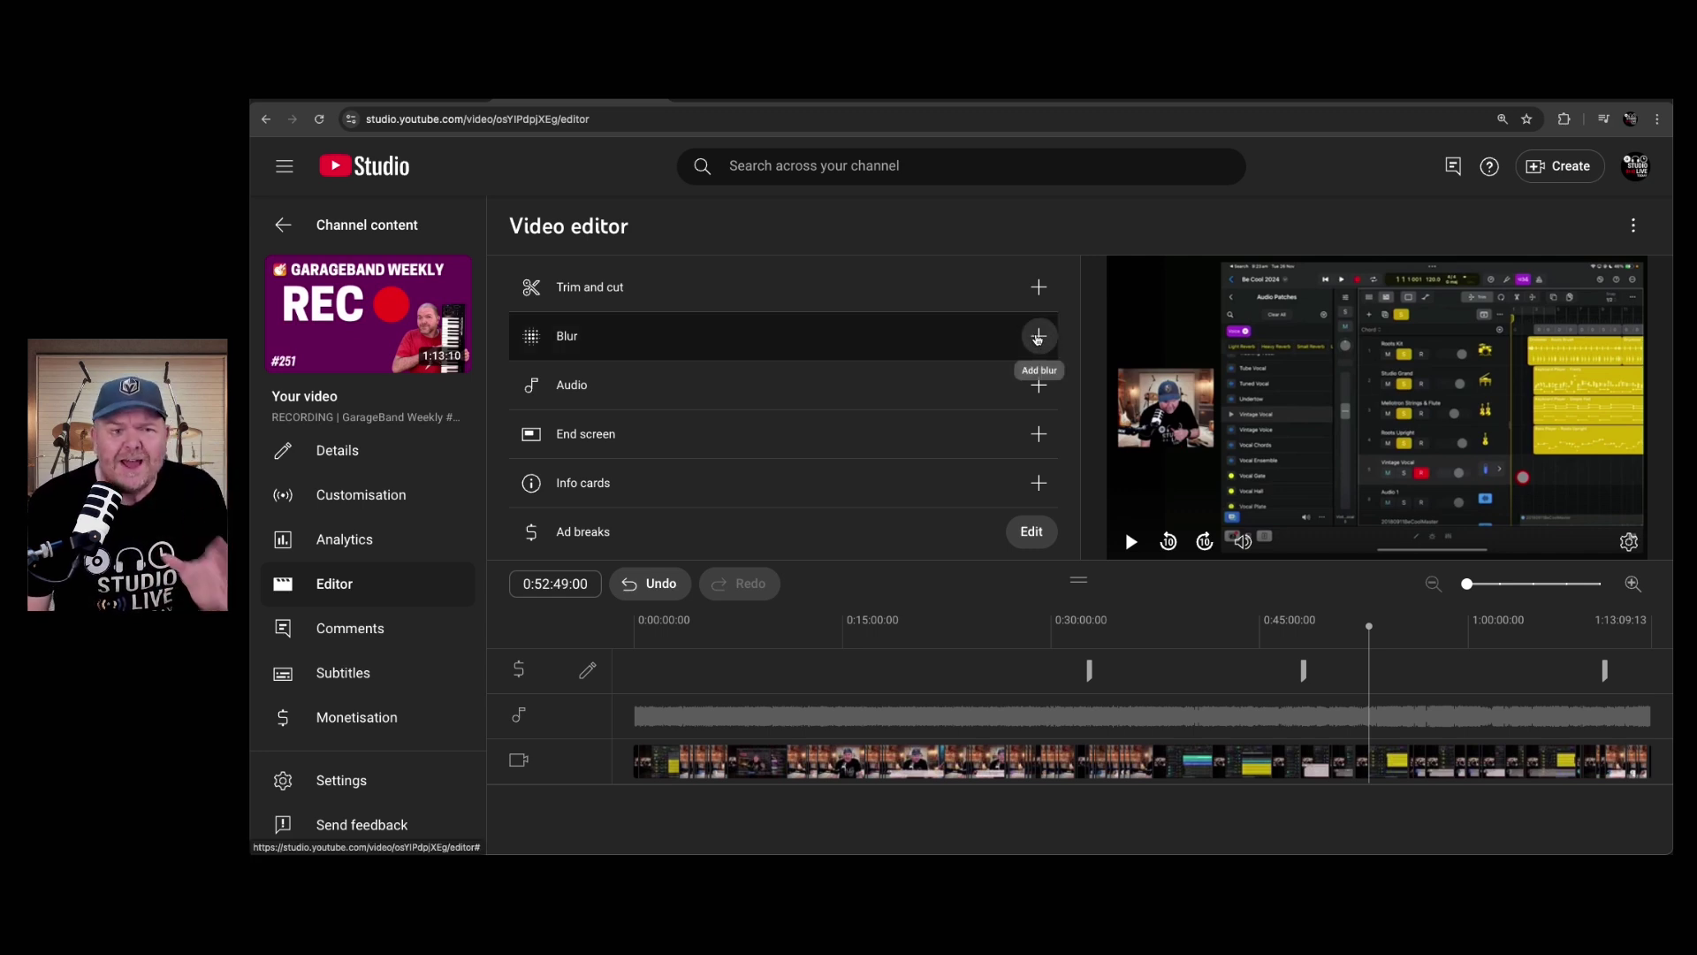
Step: Check the Face blur and Custom blur choices, then bring up the Audio music library
{"action": "left_click", "coordinate": [1038, 337]}
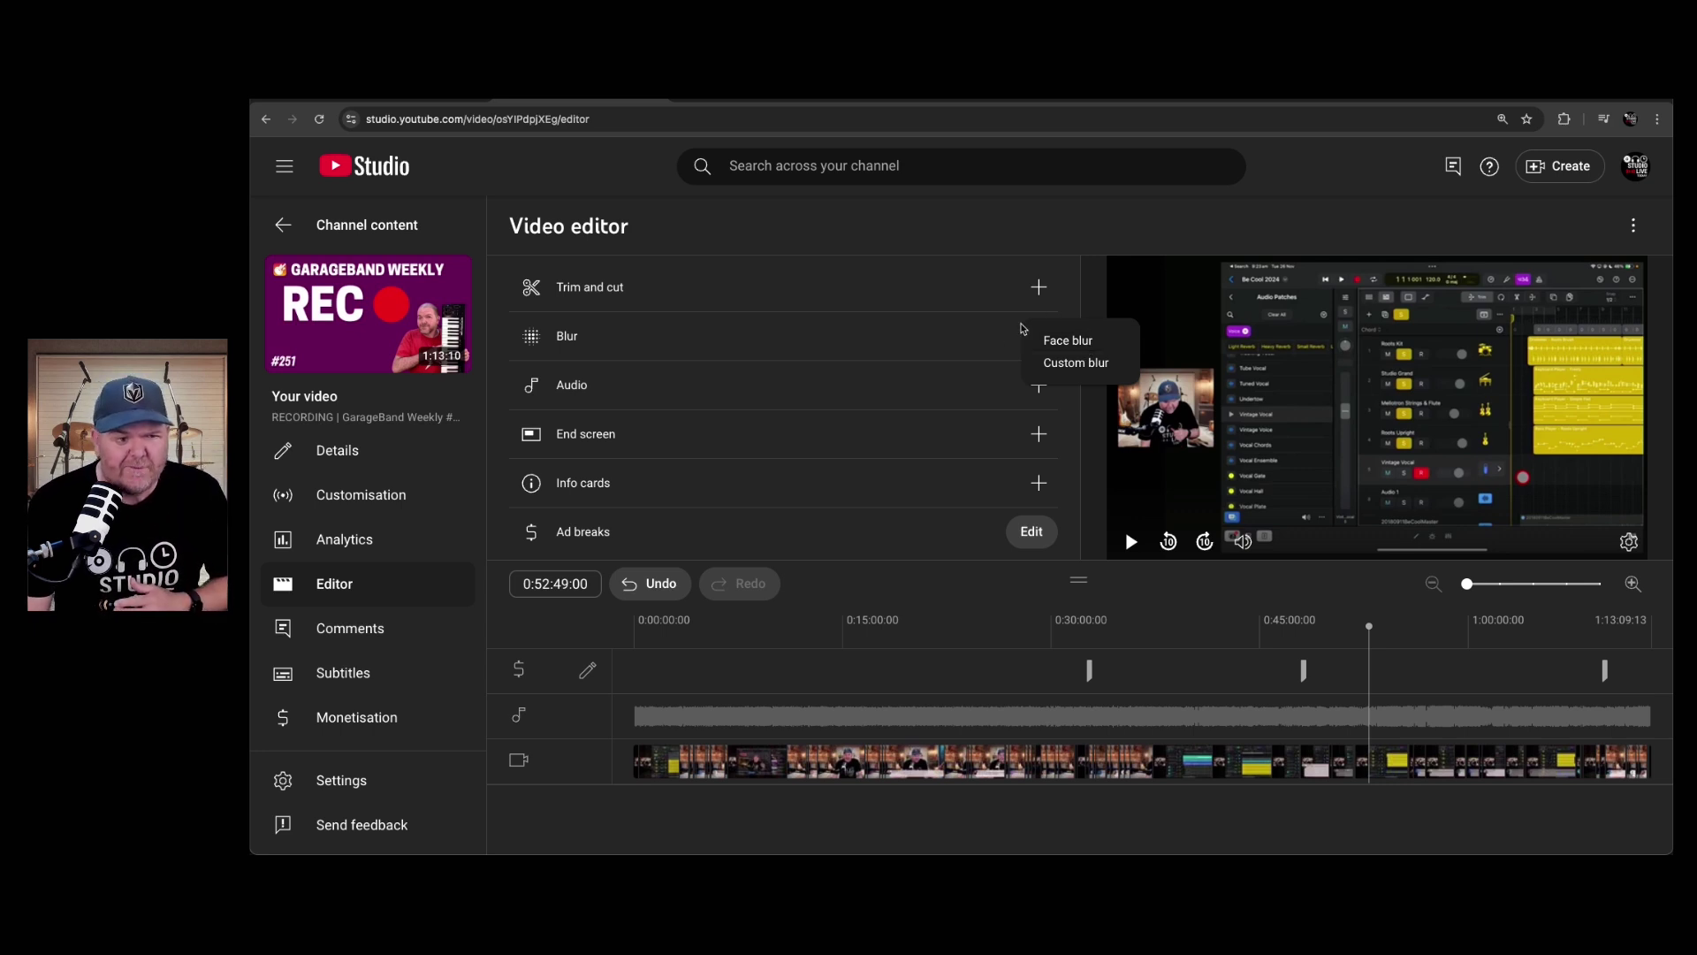
{"action": "left_click", "coordinate": [918, 386]}
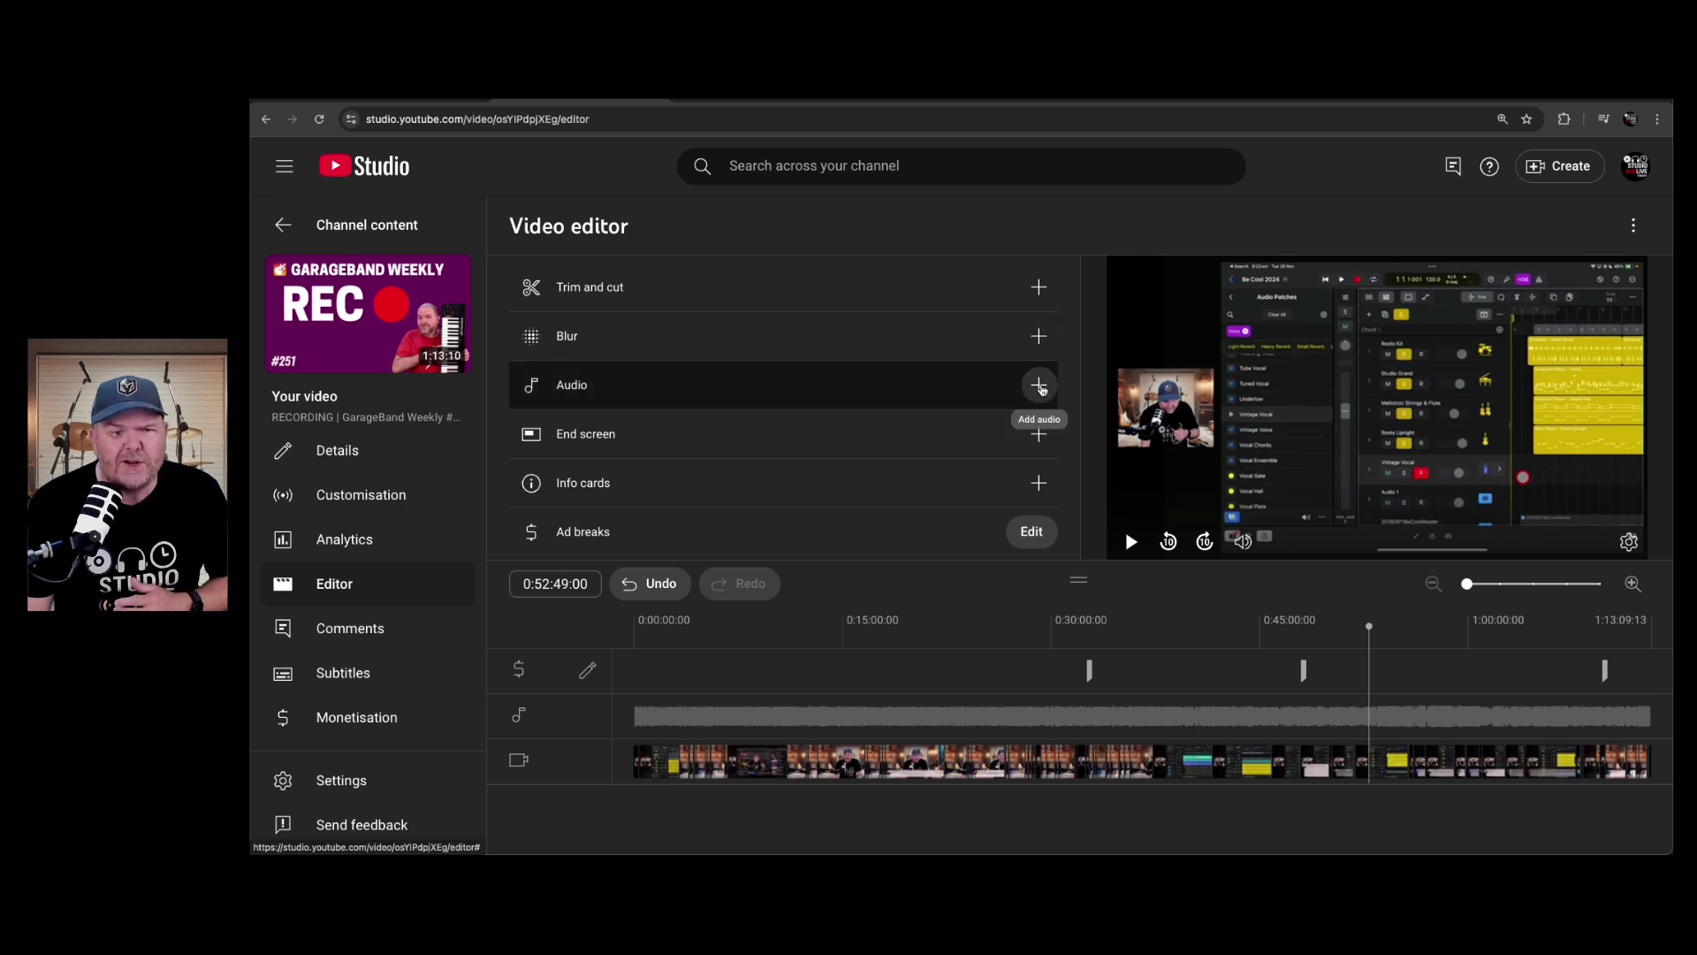
{"action": "left_click", "coordinate": [1039, 386]}
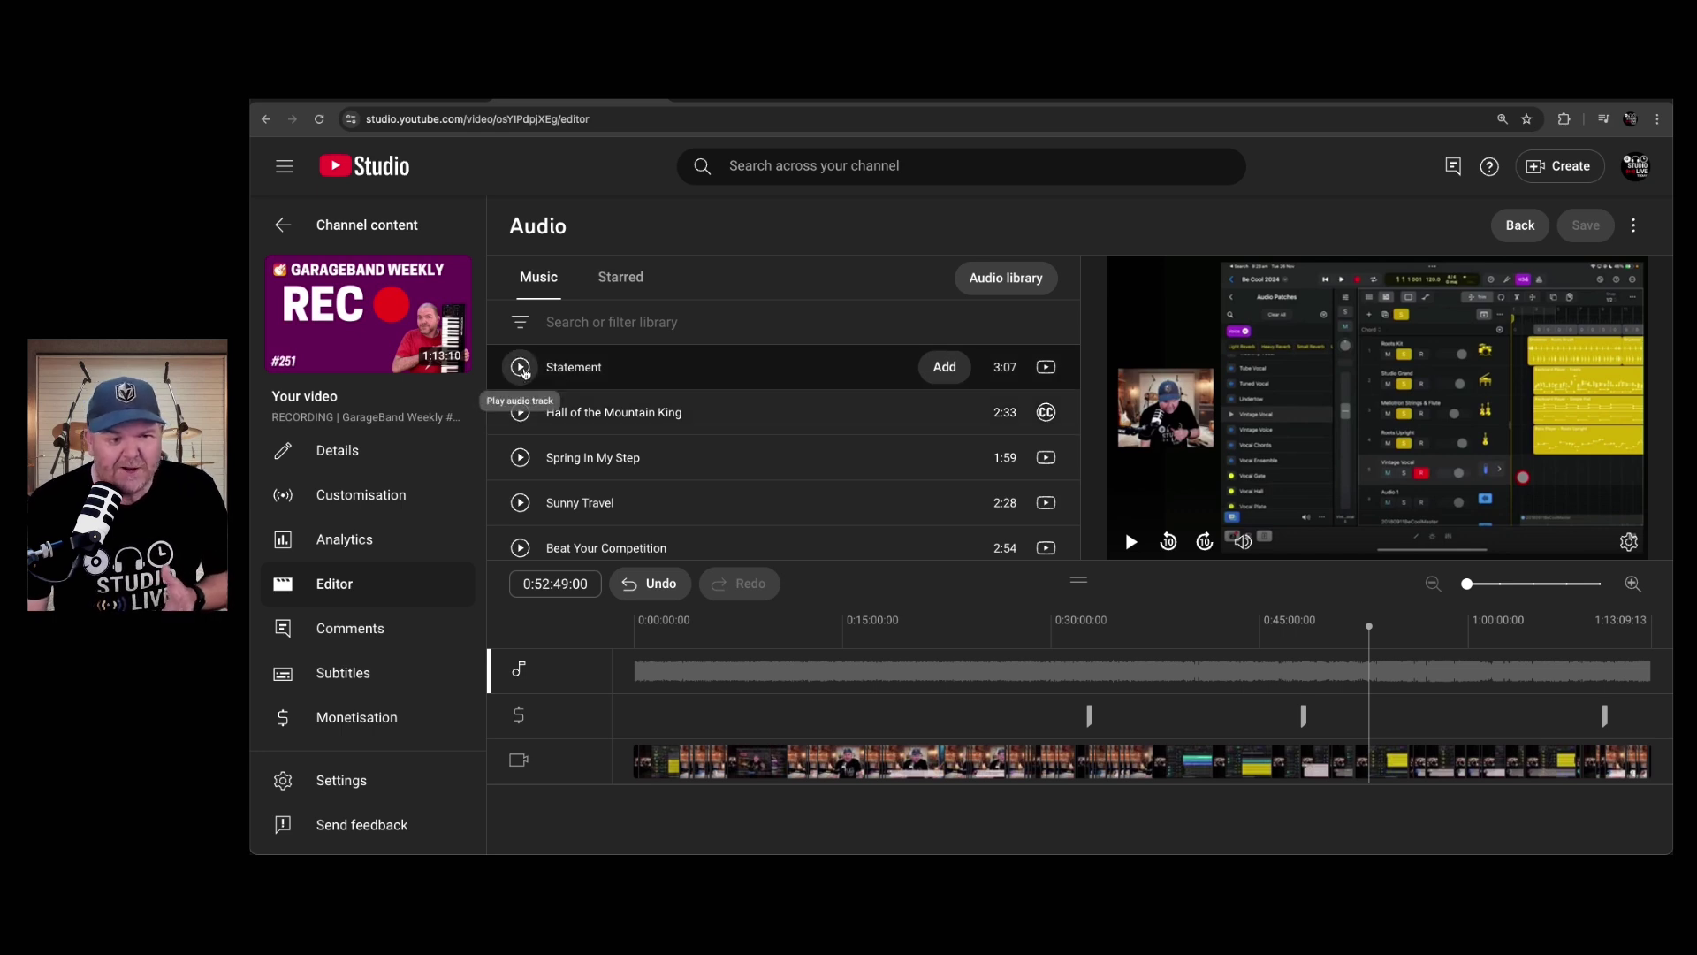
Step: Play and then stop a preview of the Statement music track
{"action": "left_click", "coordinate": [522, 370]}
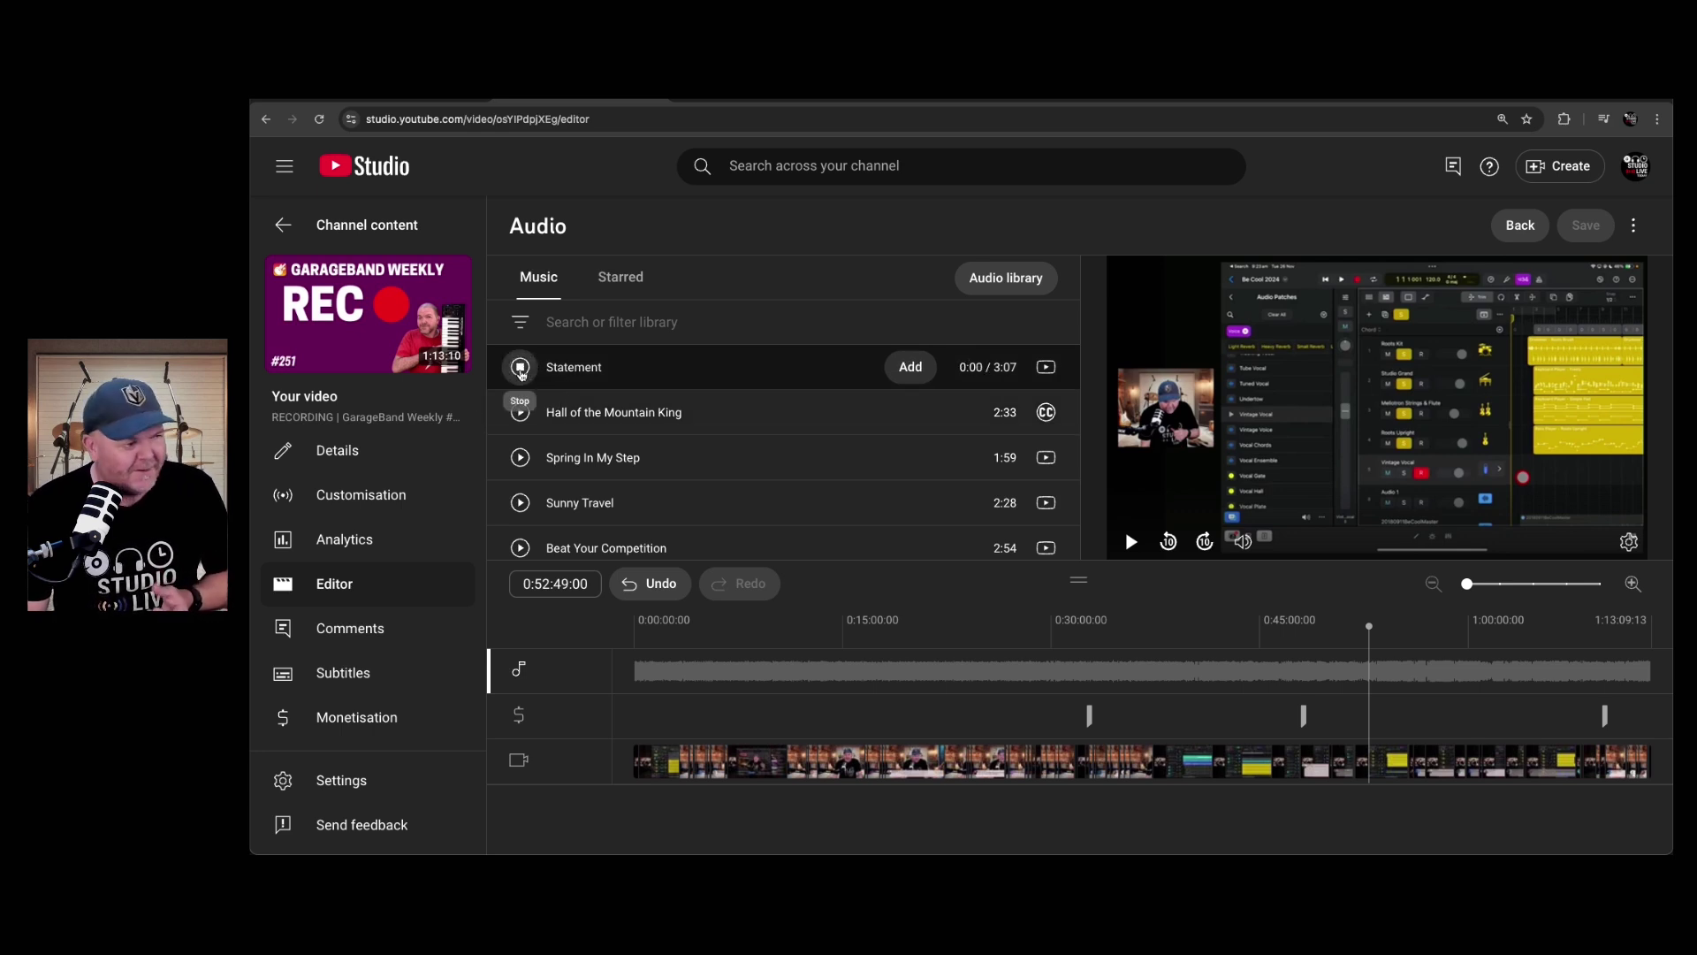
{"action": "left_click", "coordinate": [523, 371]}
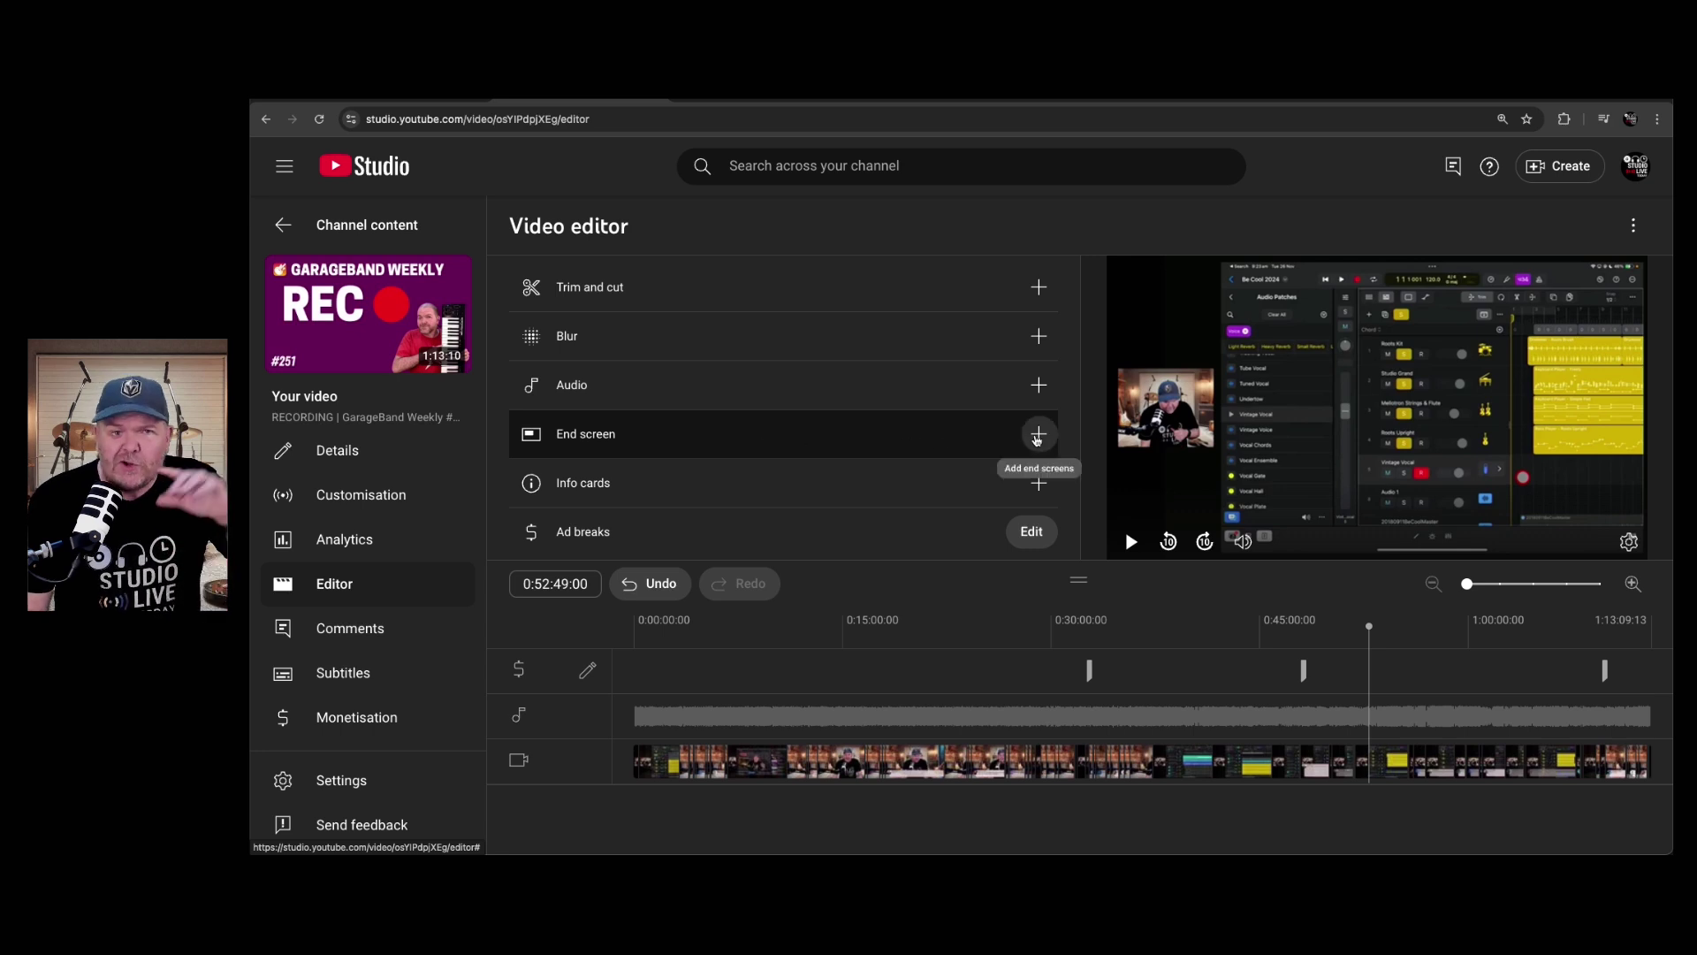
Step: Review the End screen elements and Info card types, then move playback to 0:25:48:14
{"action": "left_click", "coordinate": [1038, 436]}
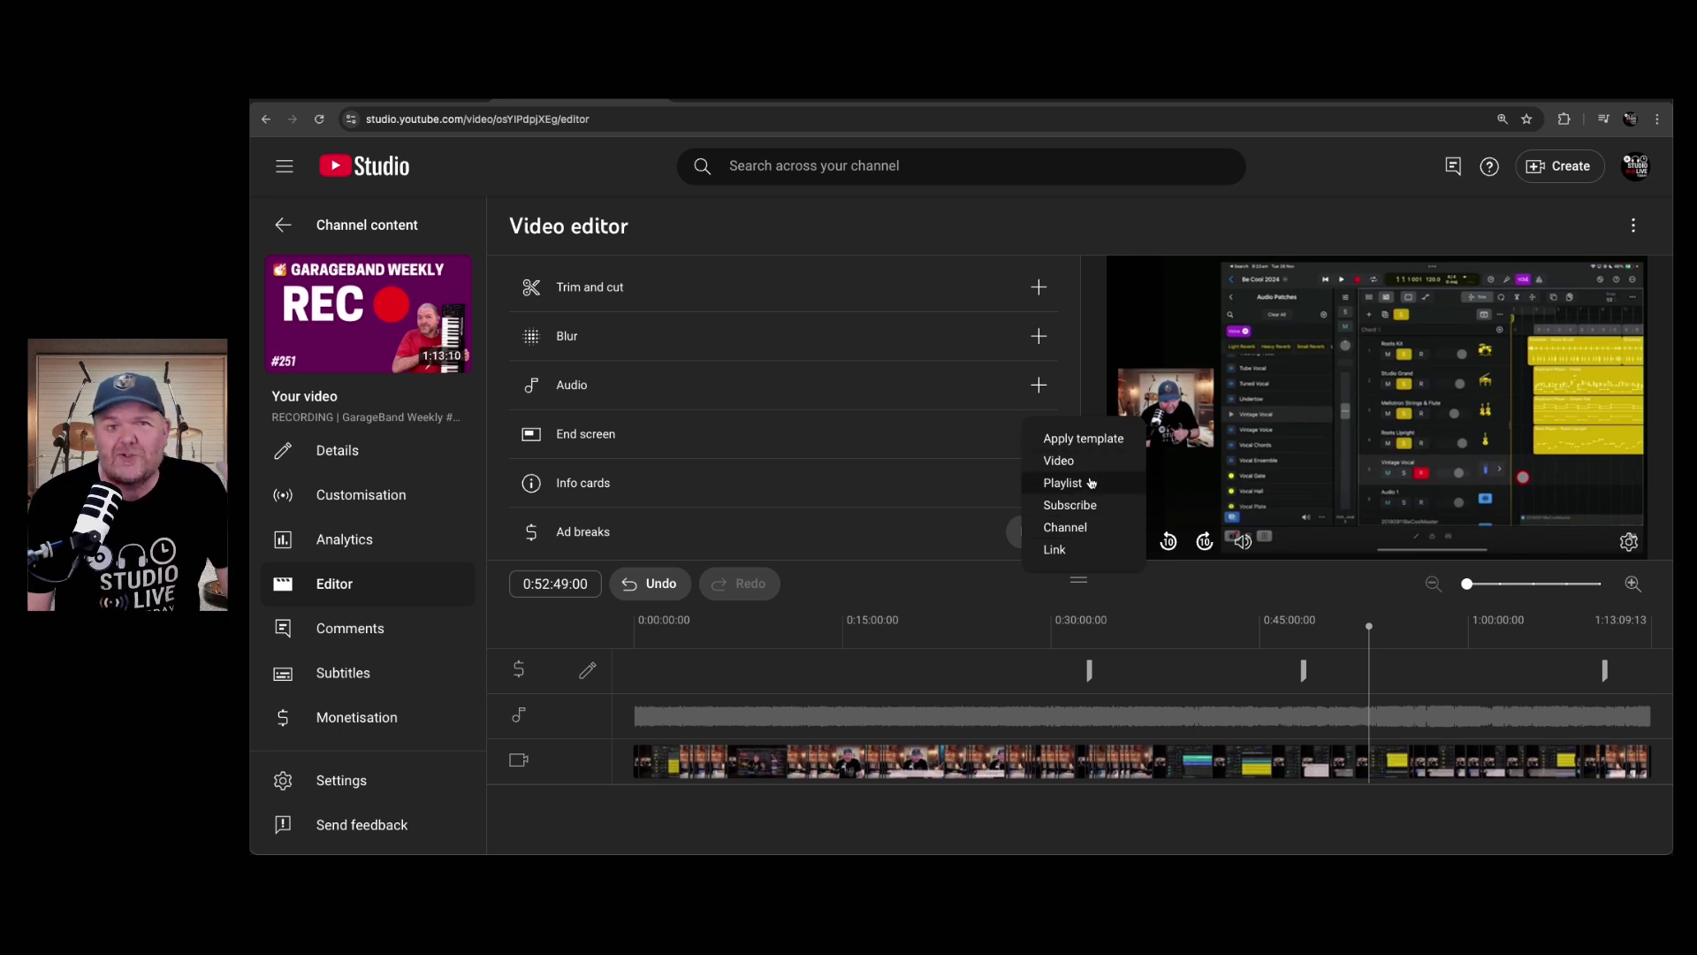
{"action": "left_click", "coordinate": [1103, 390]}
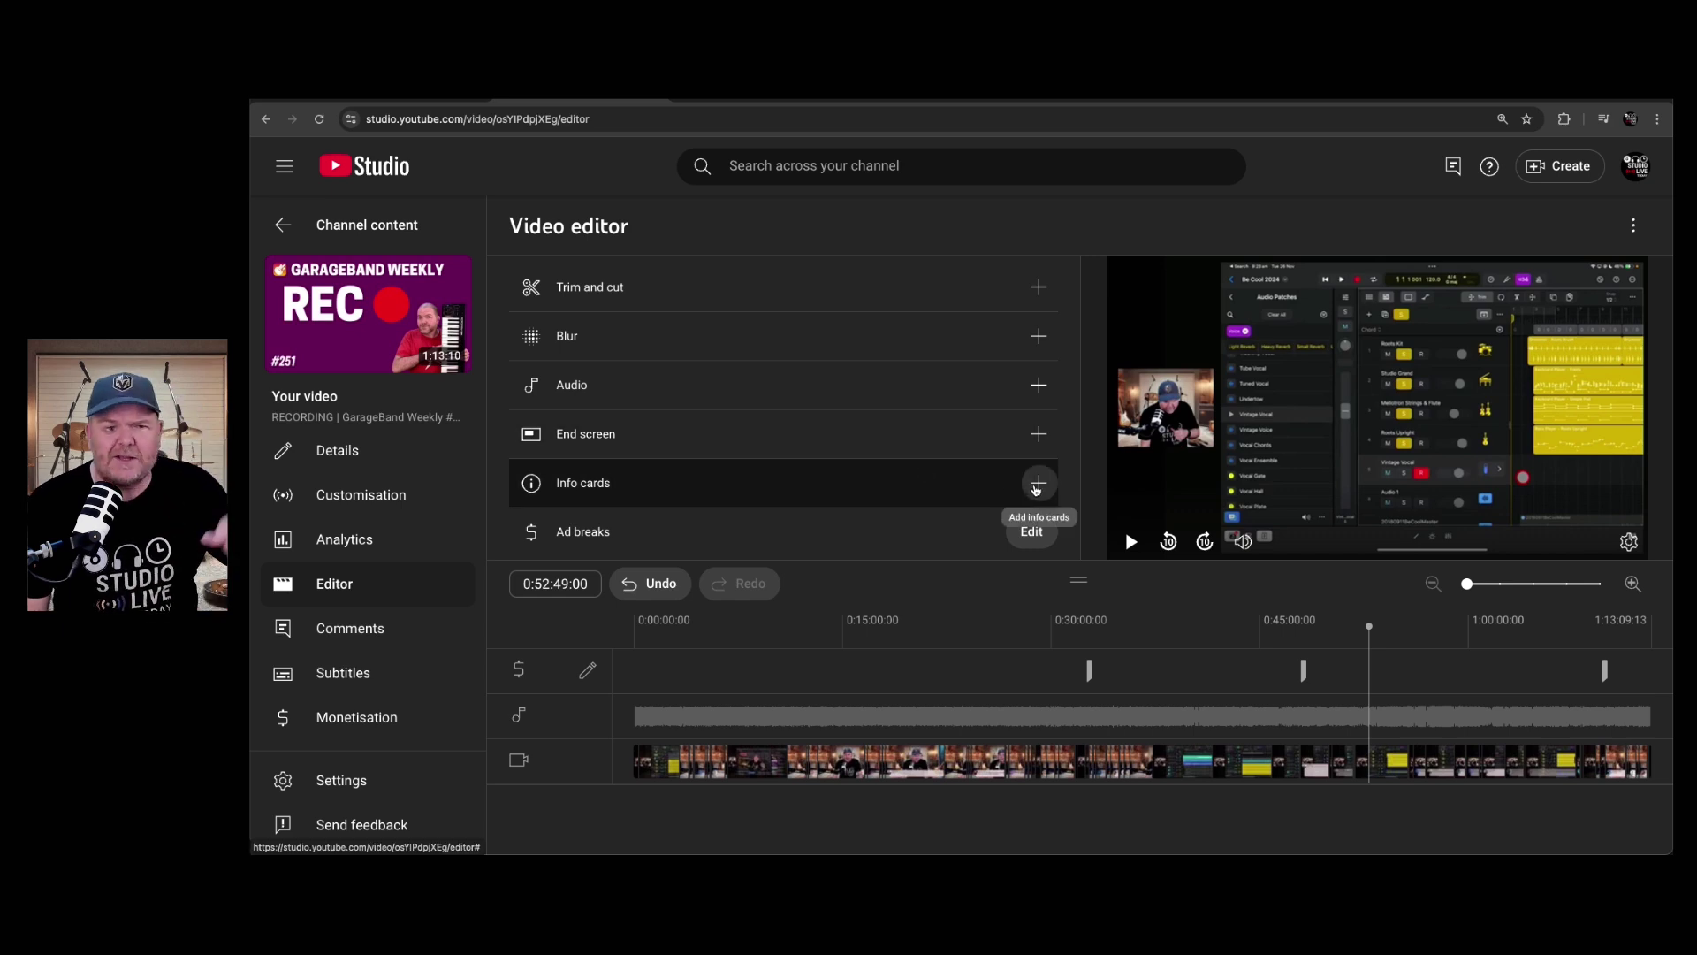
{"action": "left_click", "coordinate": [1037, 485]}
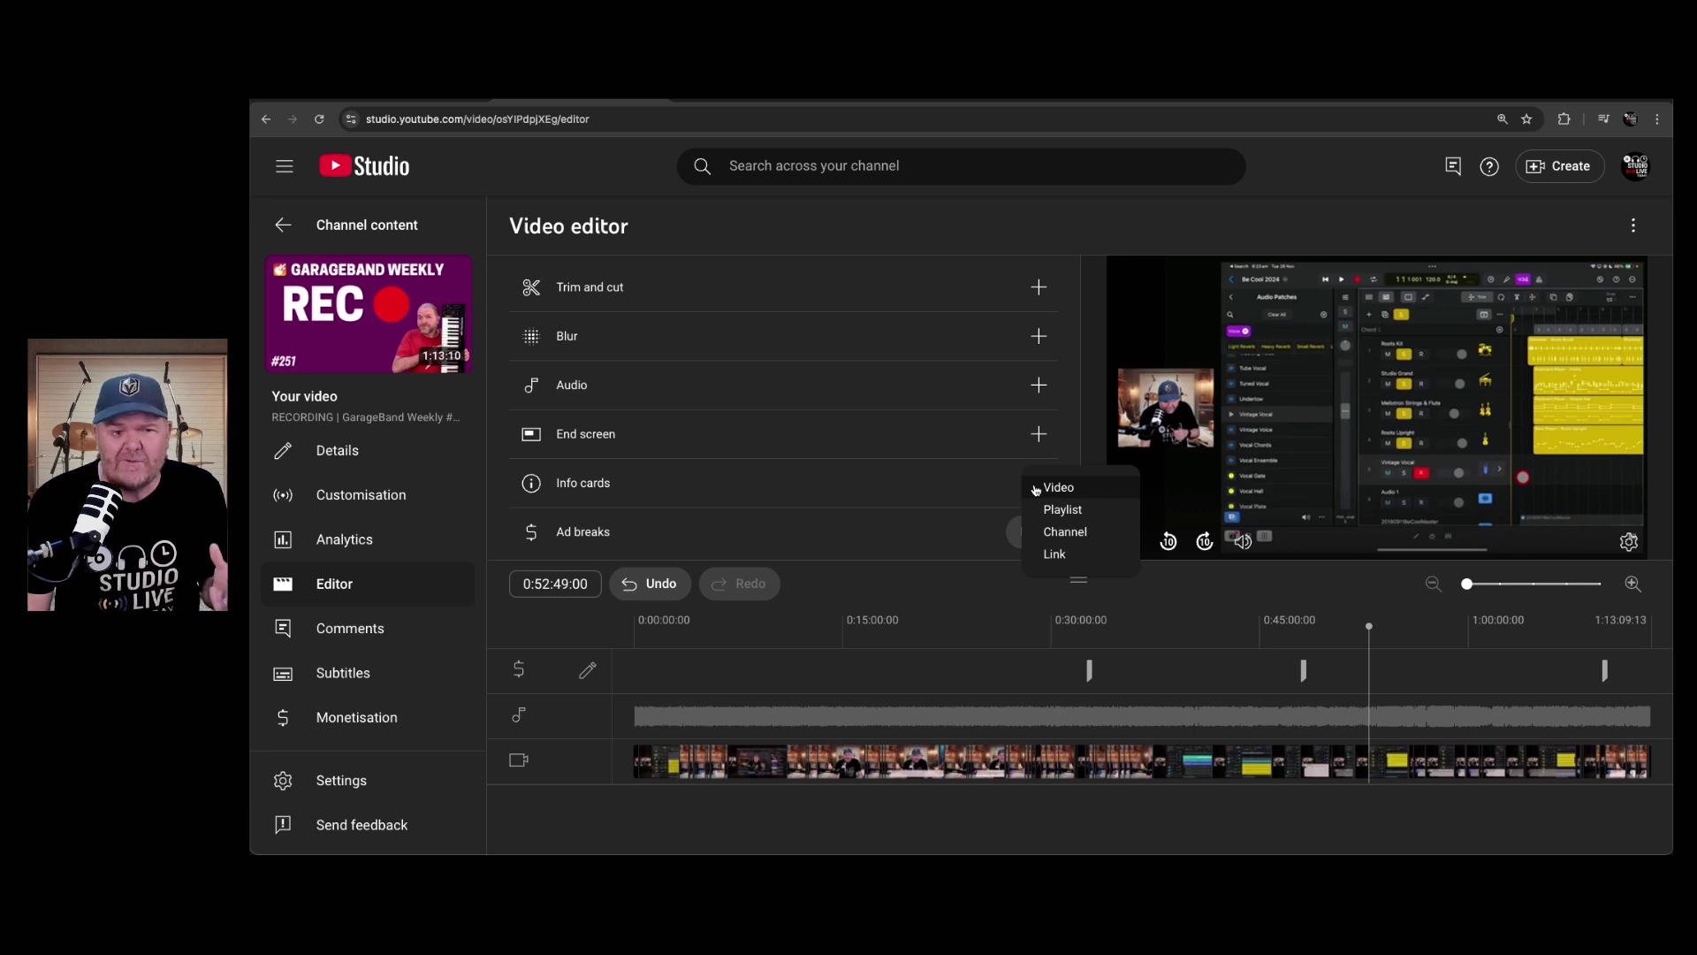
{"action": "left_click", "coordinate": [1083, 404]}
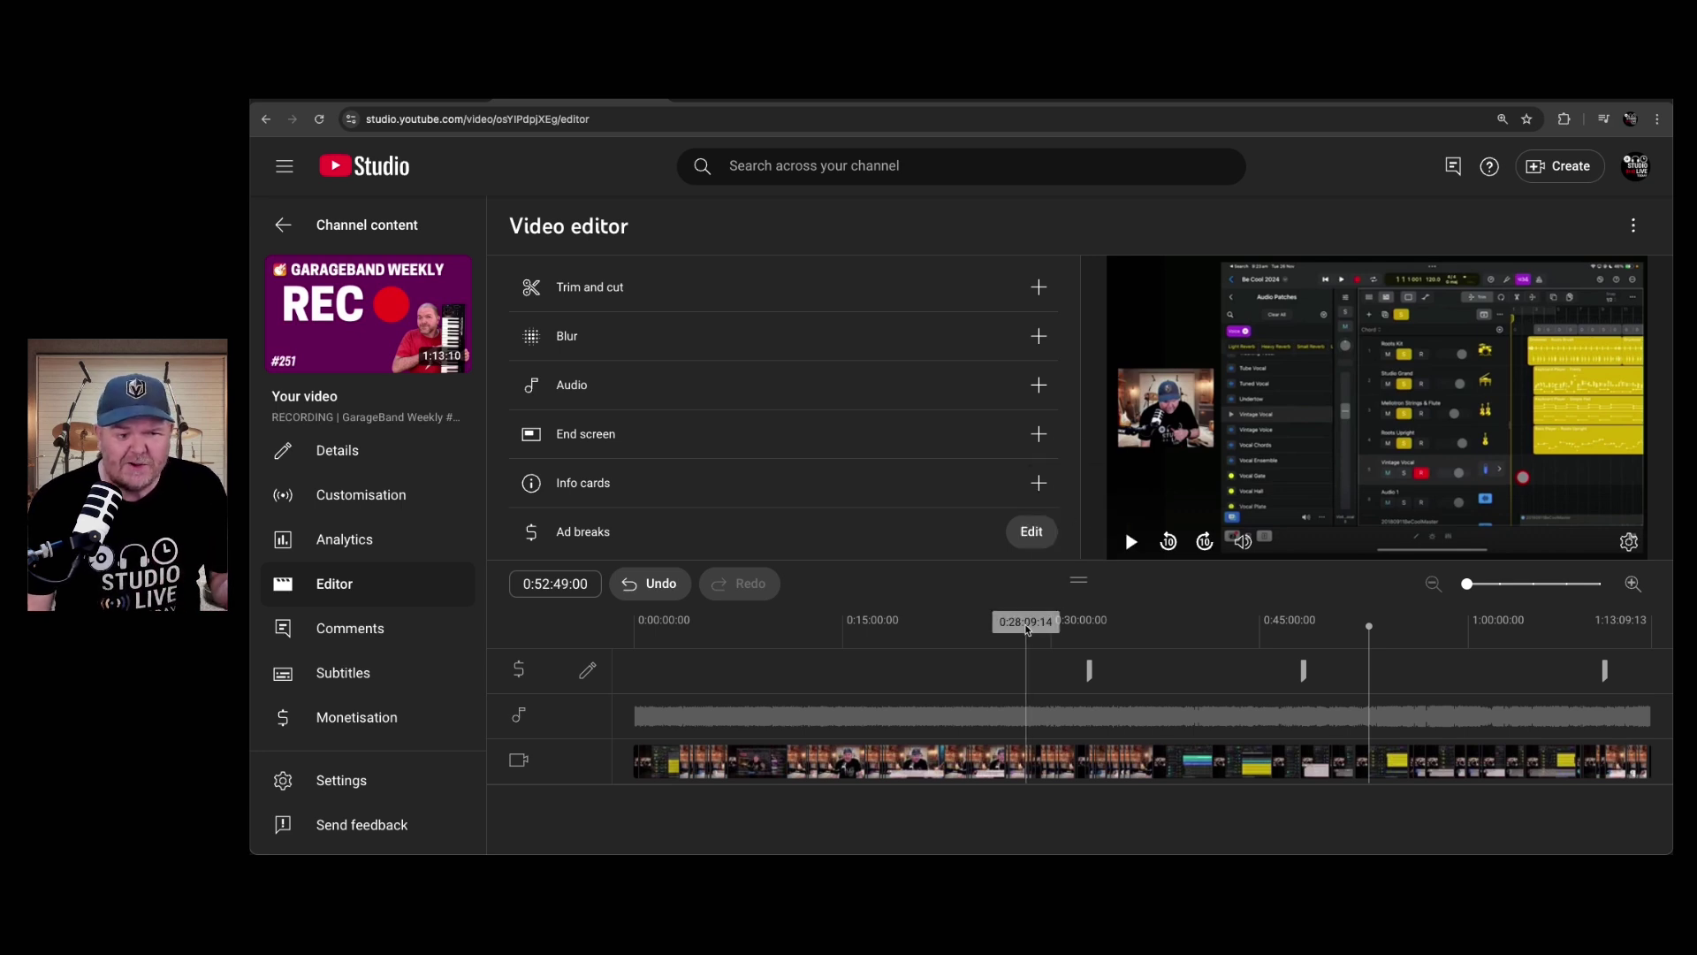
{"action": "left_click", "coordinate": [994, 626]}
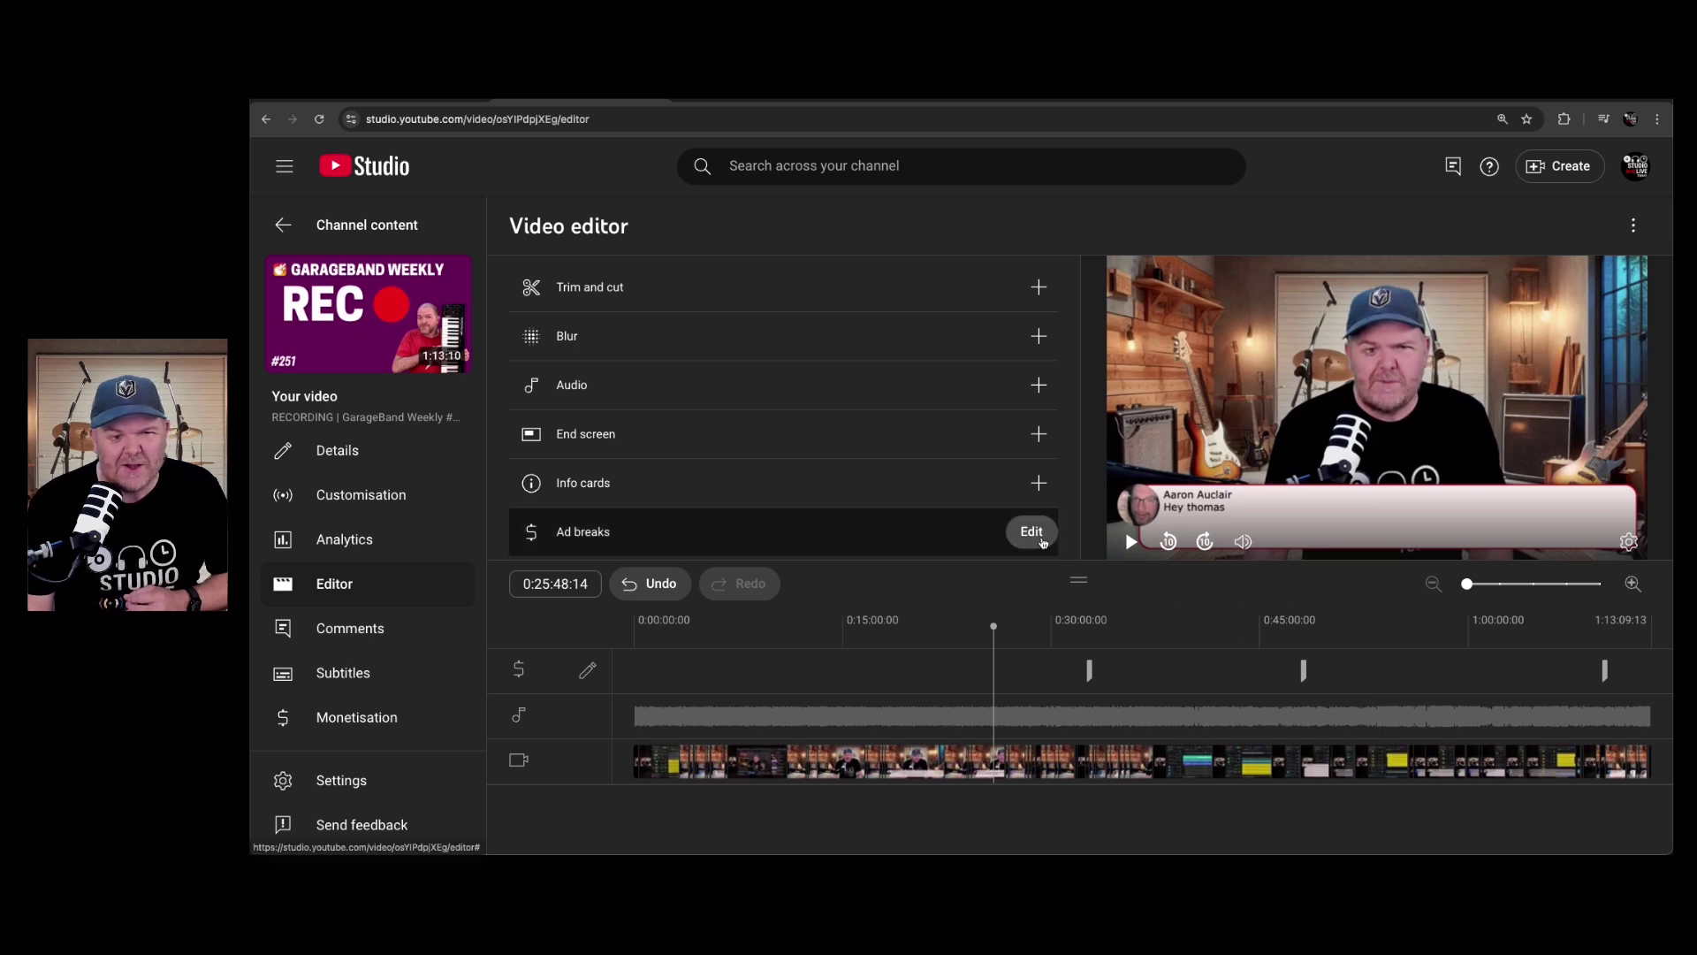
Step: Bring up the Ad breaks editor and its Options menu, then dismiss them
{"action": "left_click", "coordinate": [1039, 540]}
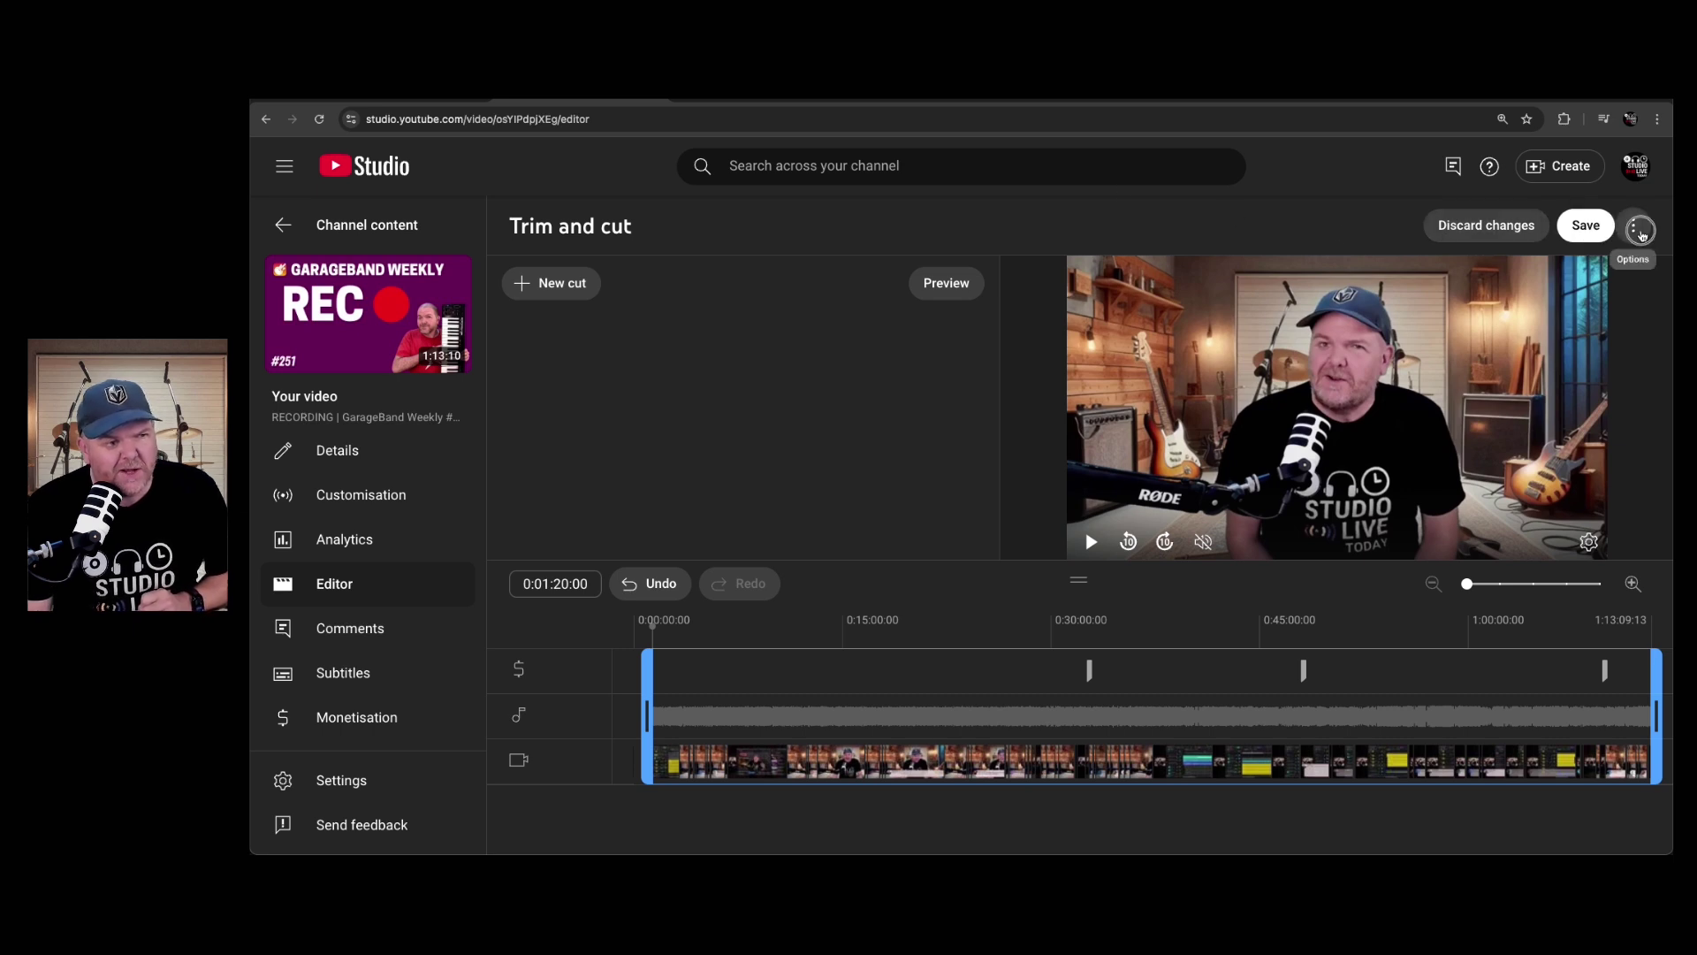
{"action": "left_click", "coordinate": [1641, 231]}
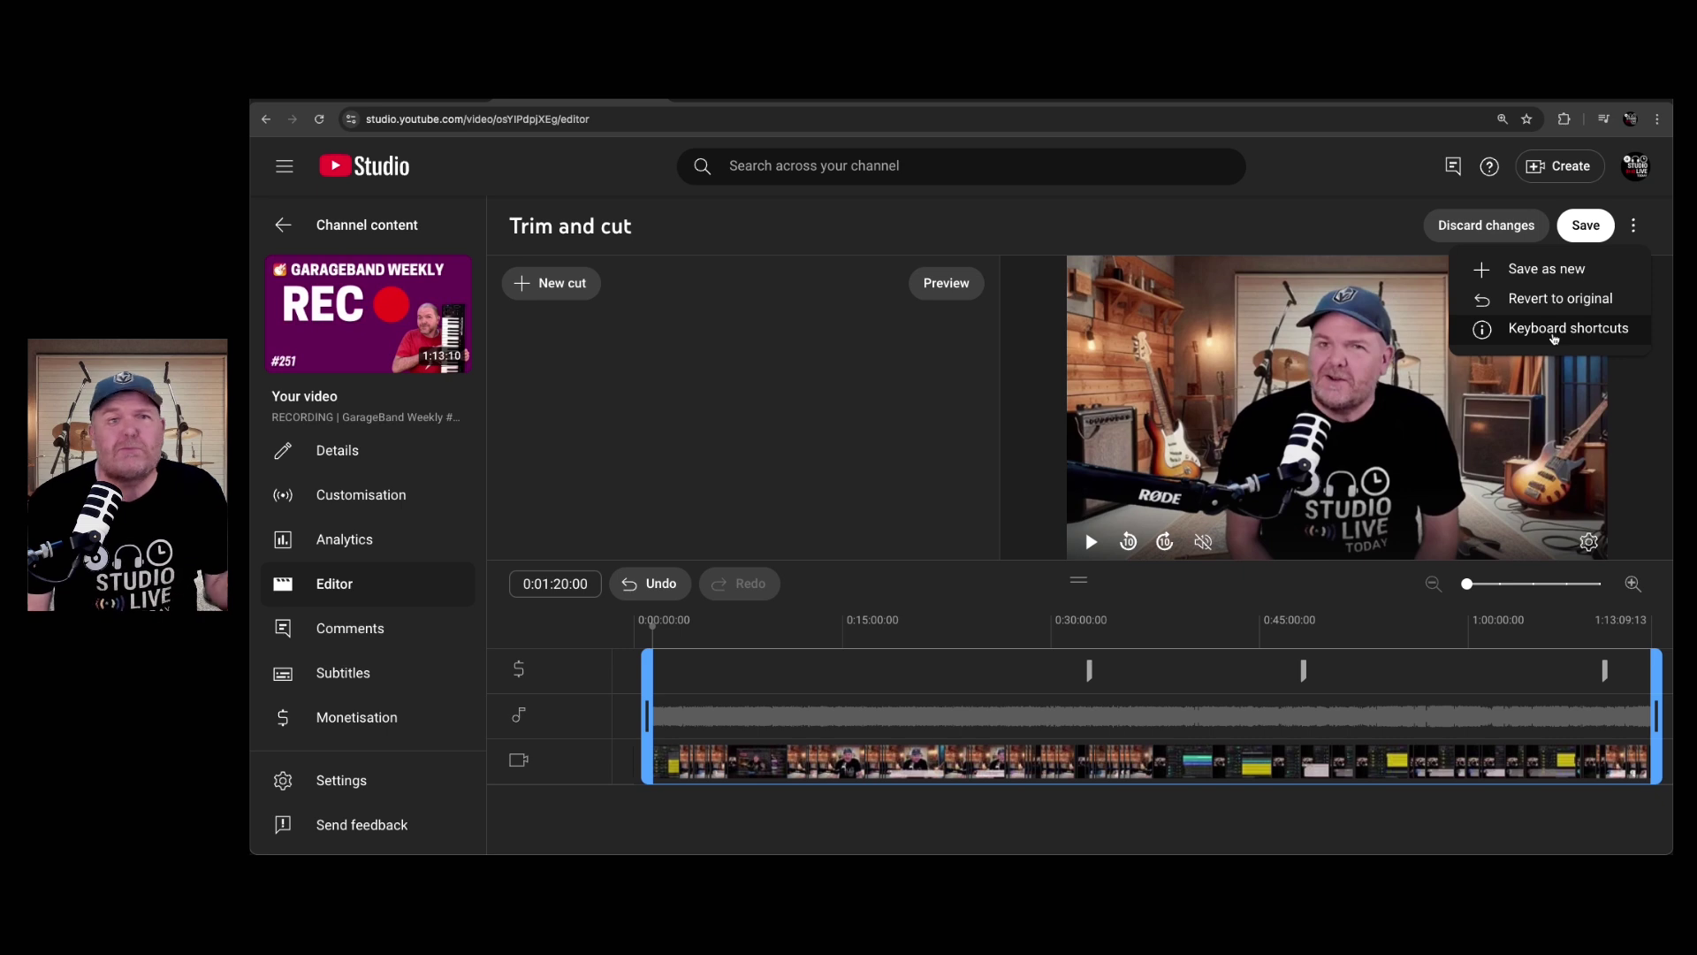
{"action": "key", "text": "Escape"}
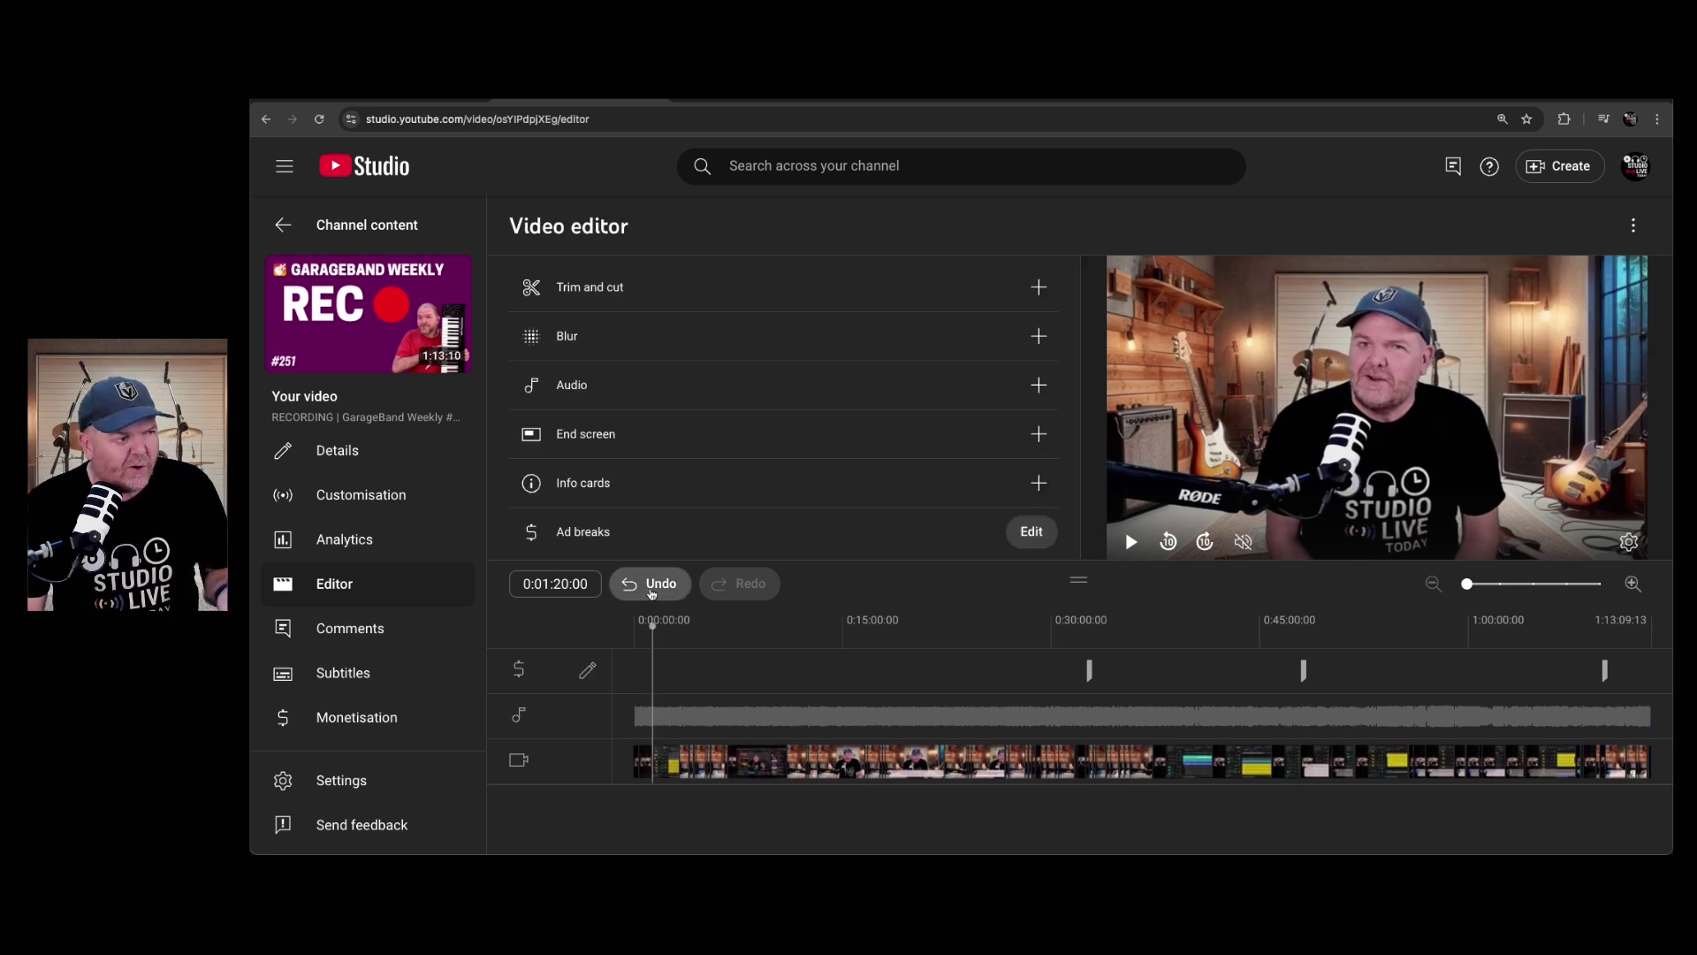
Step: Undo, redo, then undo twice to return to the editor tool list
{"action": "left_click", "coordinate": [651, 587]}
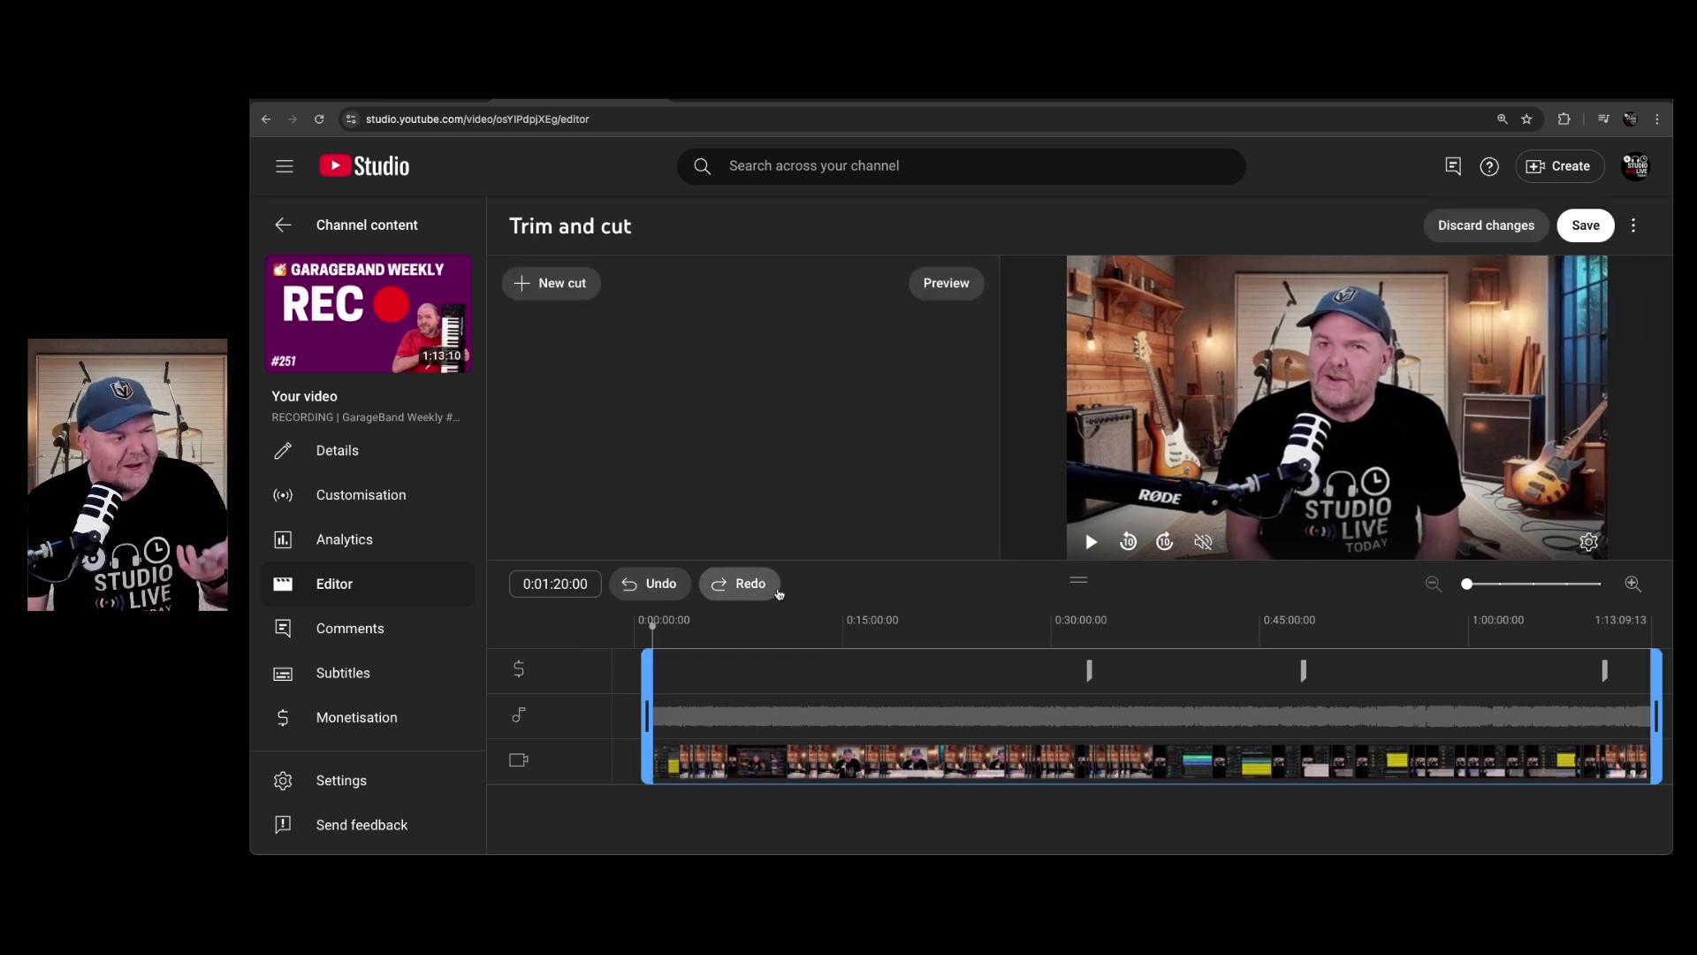
{"action": "left_click", "coordinate": [767, 589]}
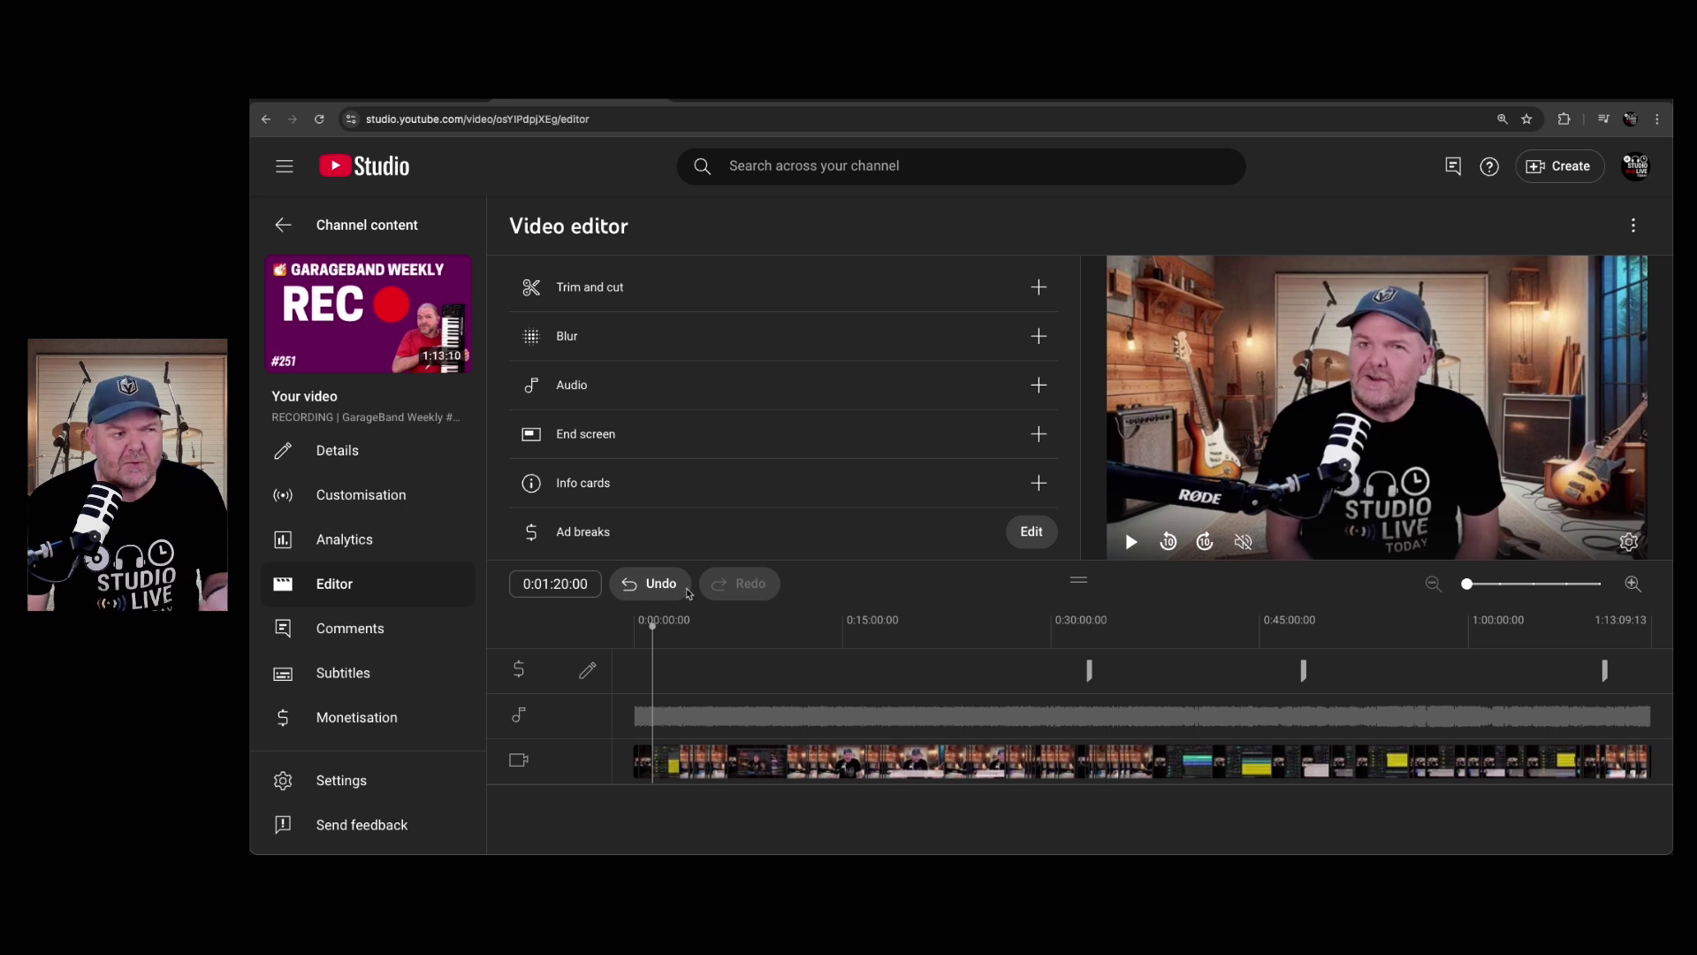
{"action": "left_click", "coordinate": [658, 591]}
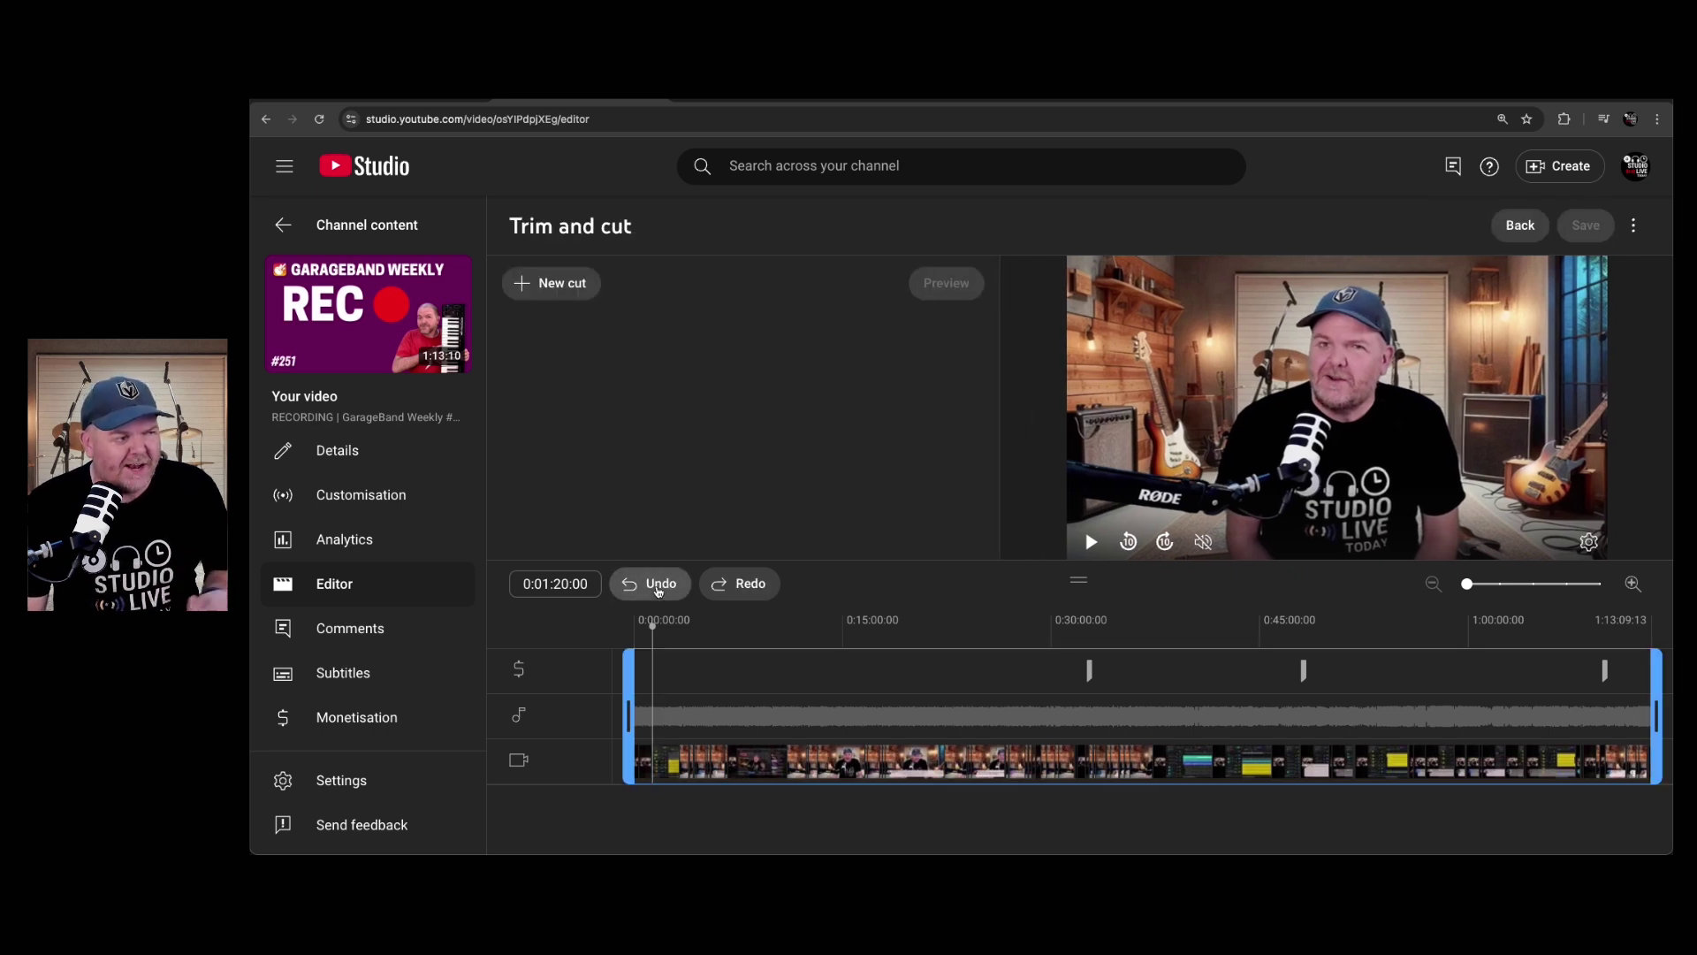
{"action": "left_click", "coordinate": [658, 588]}
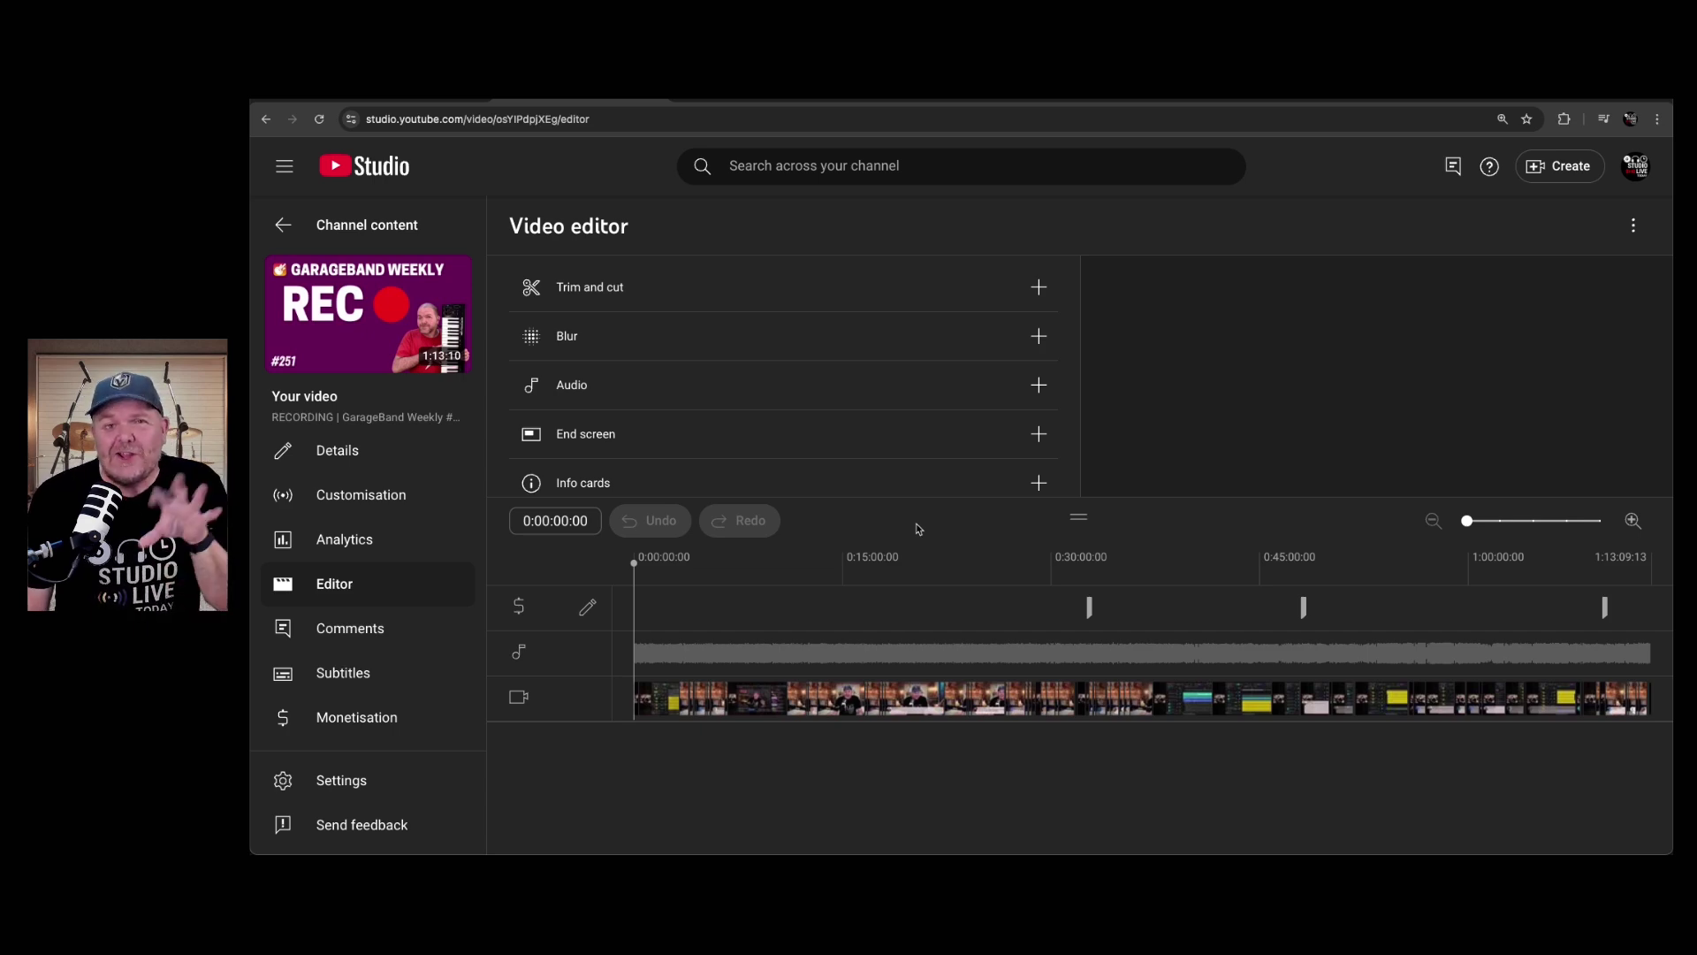
{"action": "left_click", "coordinate": [394, 450]}
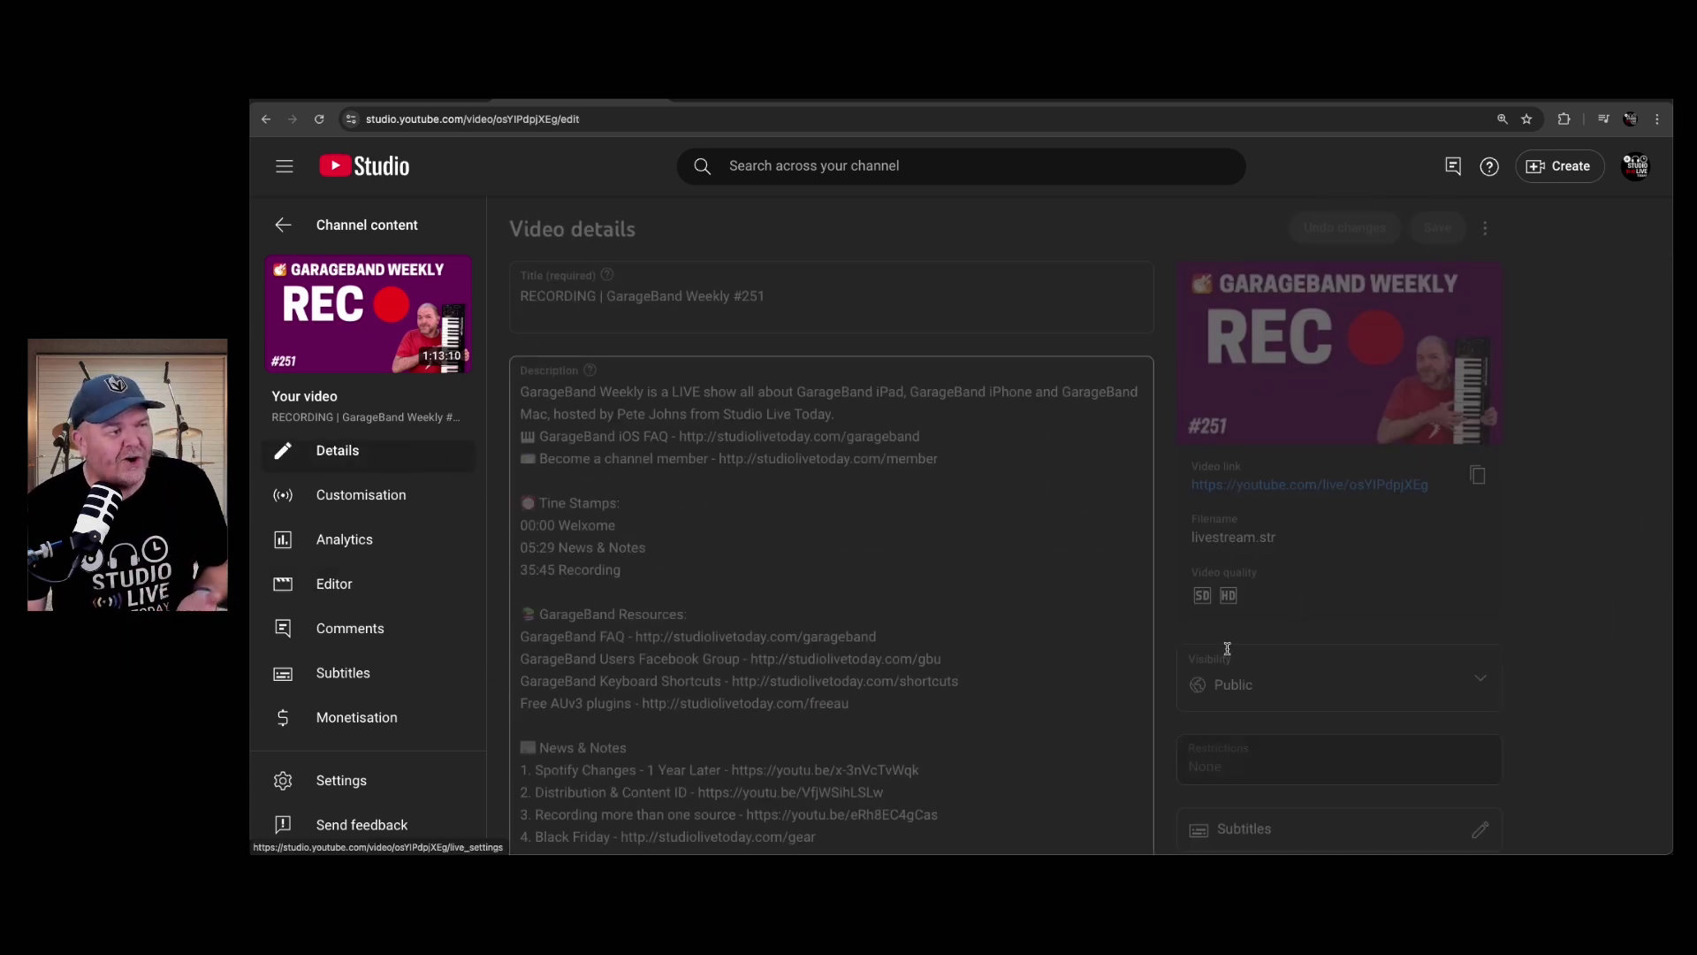
{"action": "left_click", "coordinate": [1424, 678]}
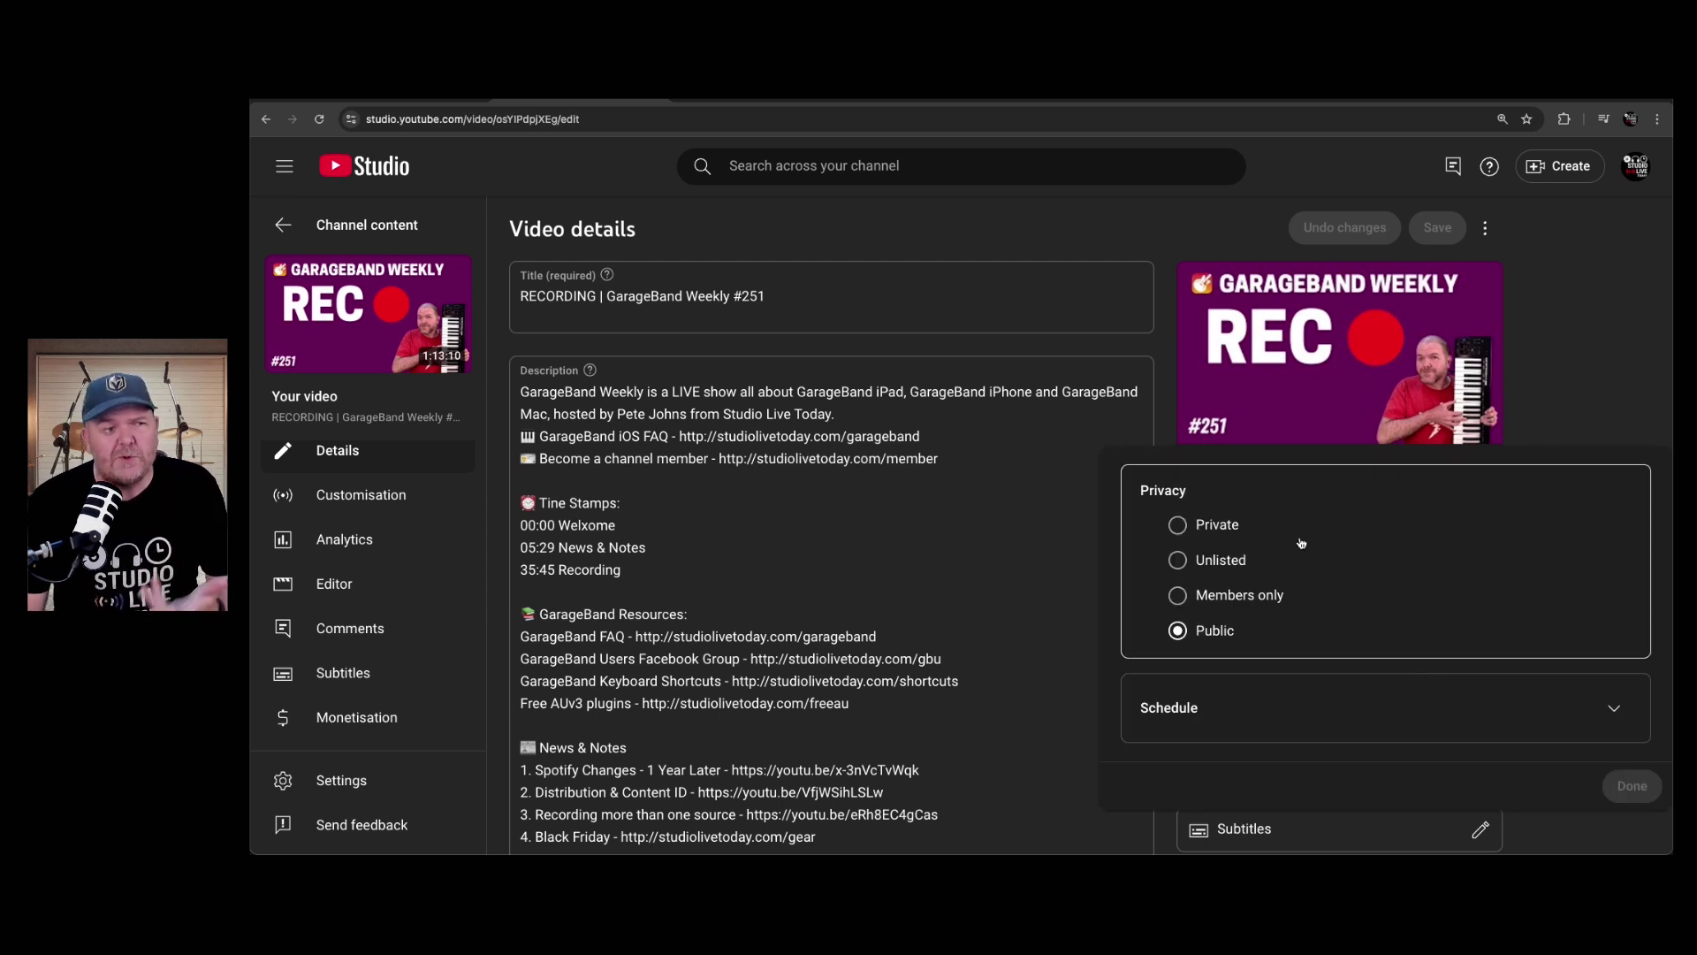
{"action": "left_click", "coordinate": [1109, 488]}
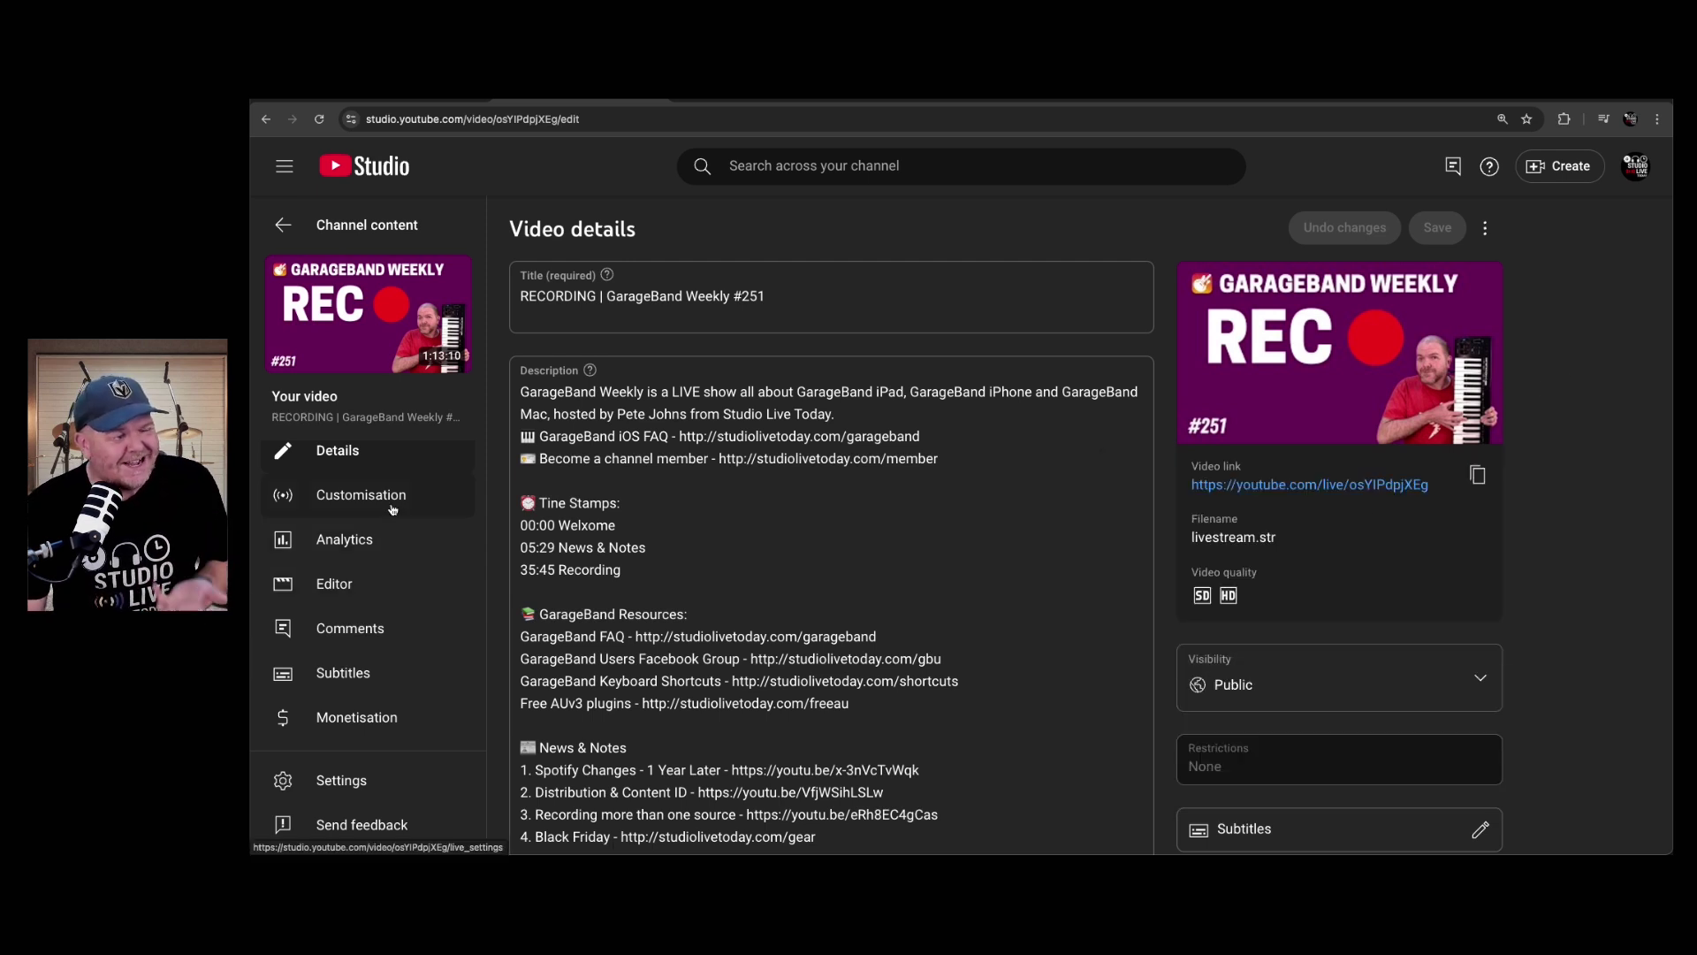
{"action": "left_click", "coordinate": [376, 598]}
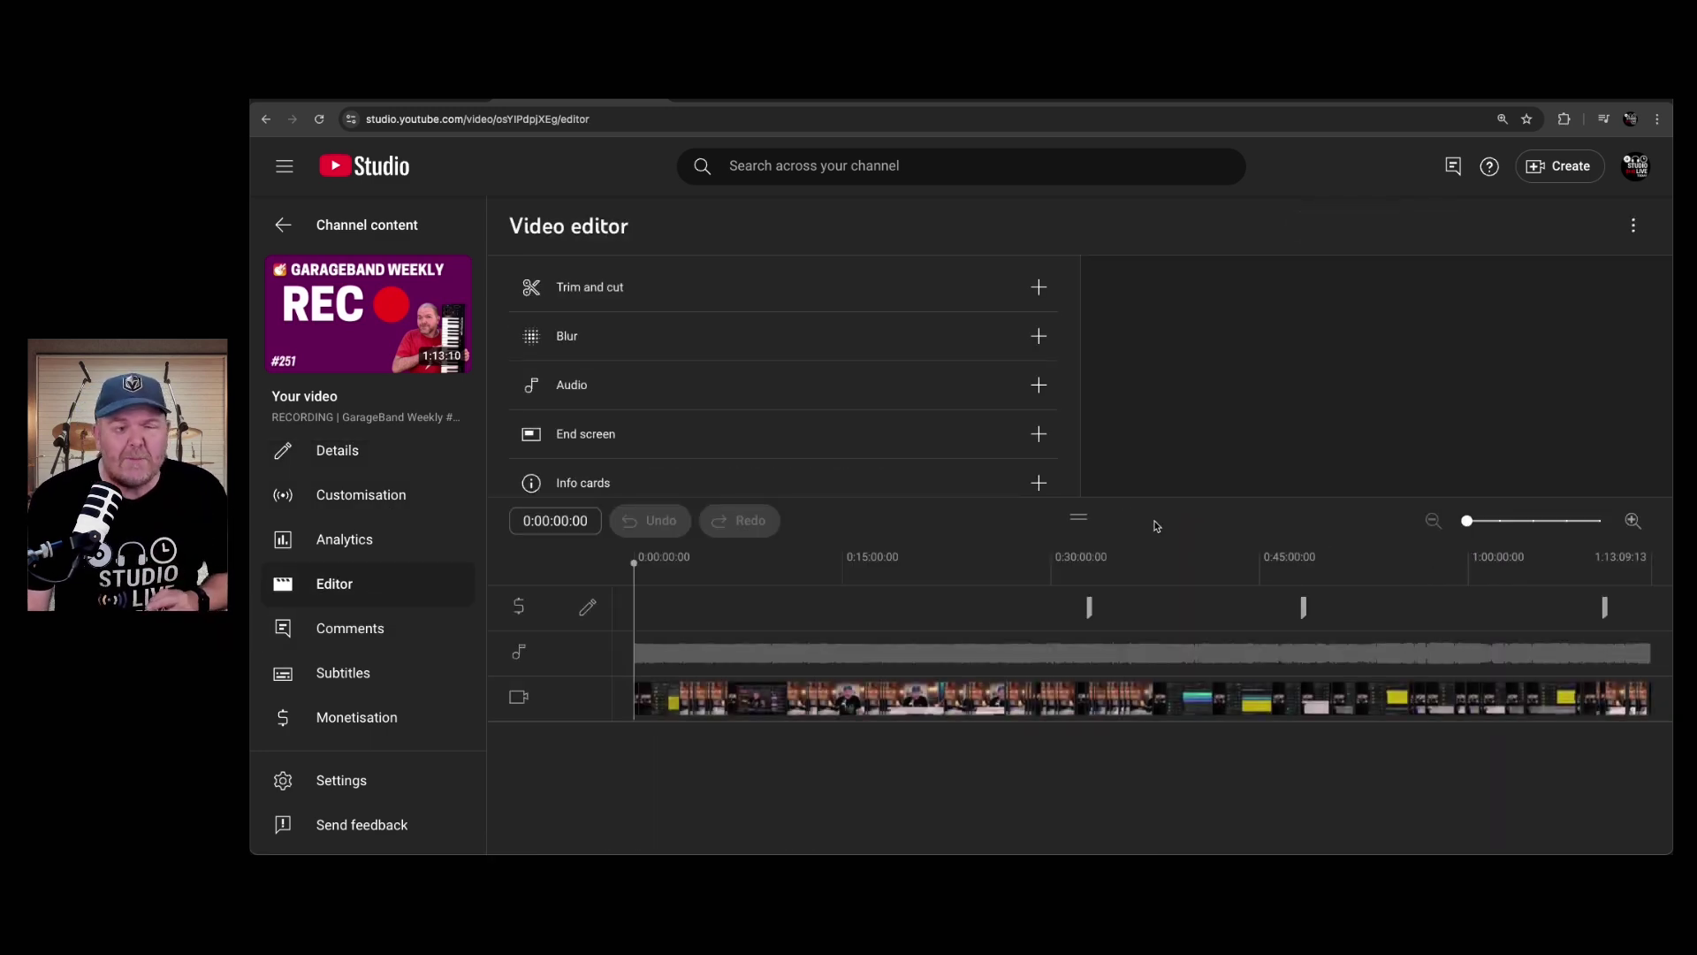
{"action": "left_click", "coordinate": [1634, 226]}
{"action": "left_click", "coordinate": [1334, 235]}
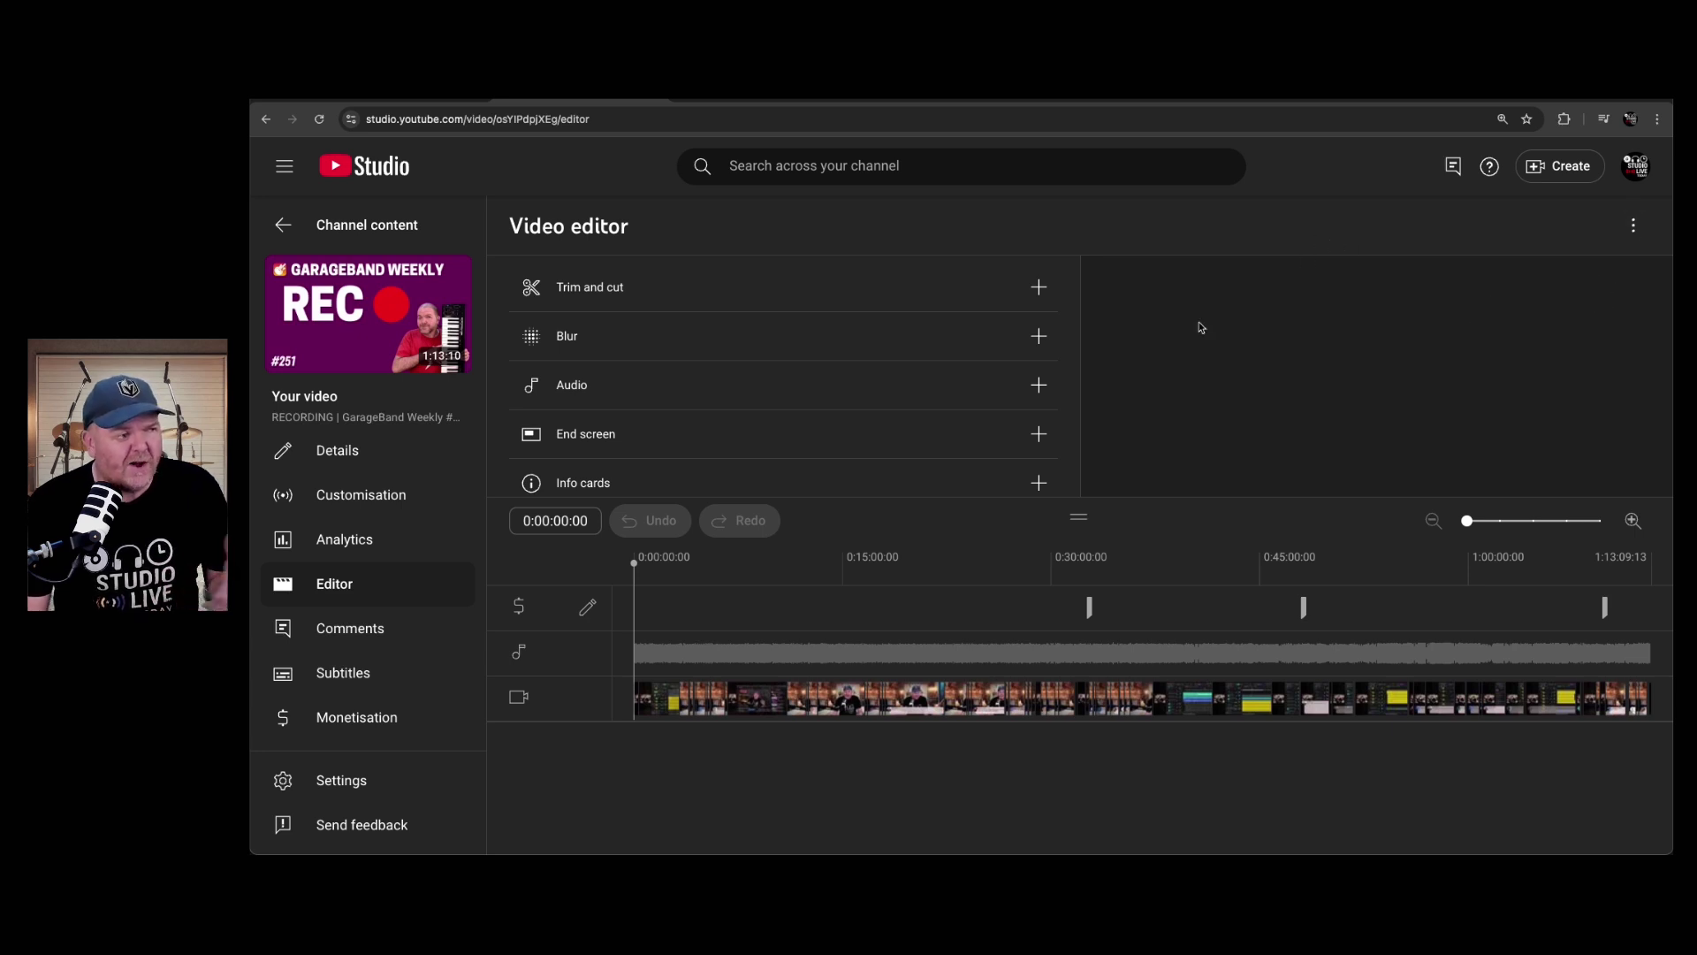